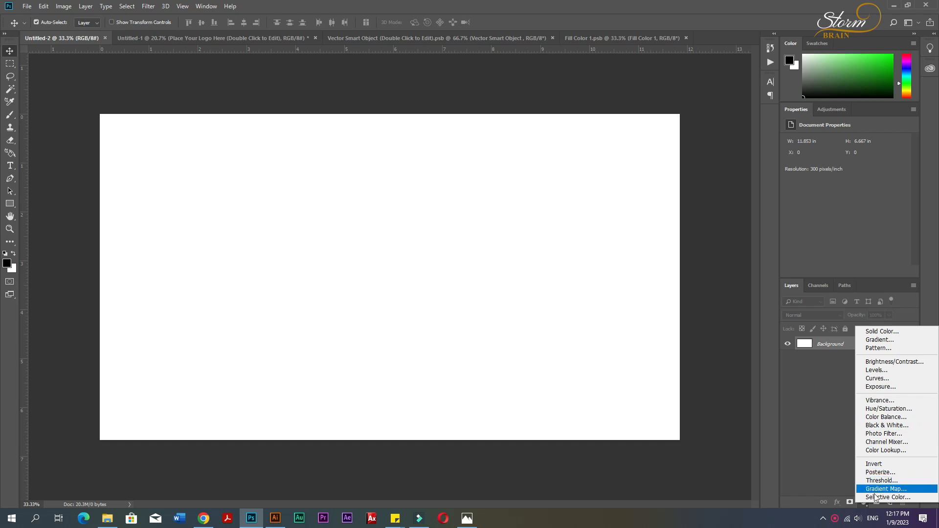
# Step: Add a black (#000000) solid color fill layer above the background of Untitled-2
pyautogui.click(881, 331)
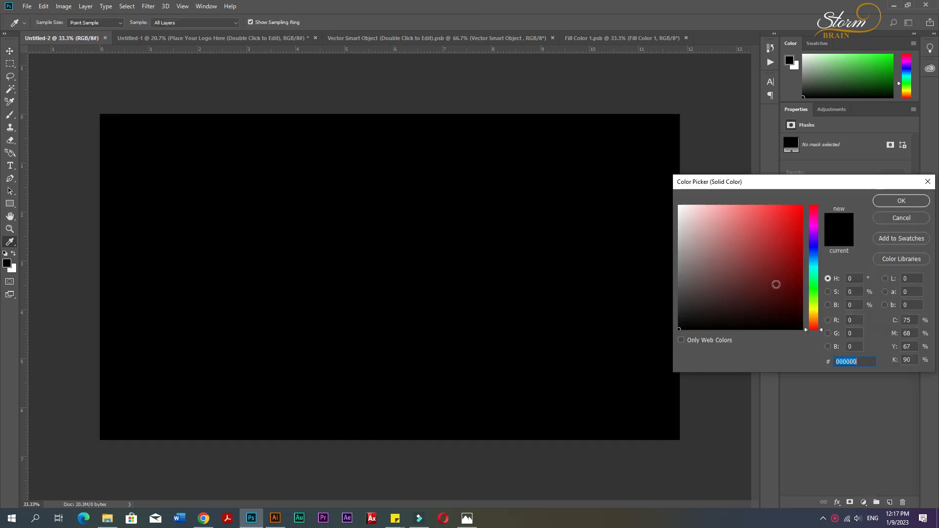
pyautogui.click(900, 201)
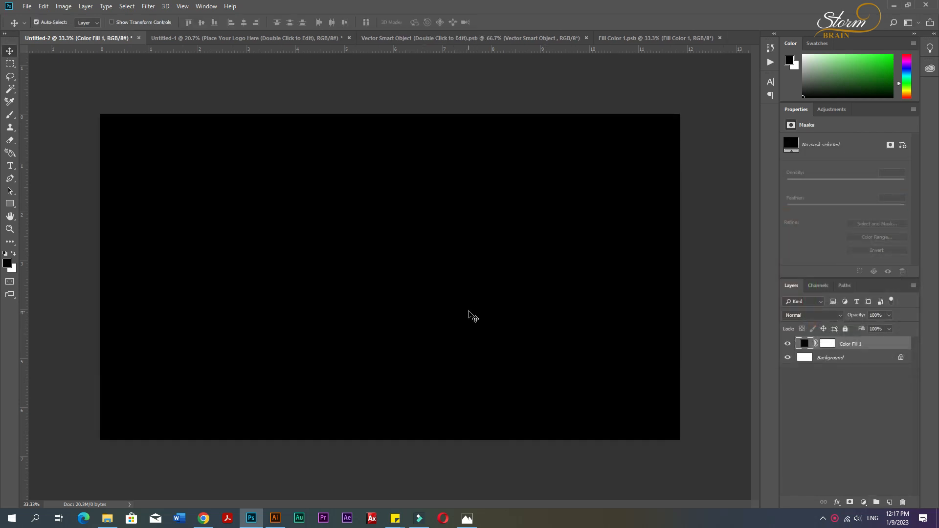
# Step: Copy the gym photo from Fill Color 1.psb into Untitled-2 and place it over the canvas's left part, leaving a black strip beside it
pyautogui.click(656, 38)
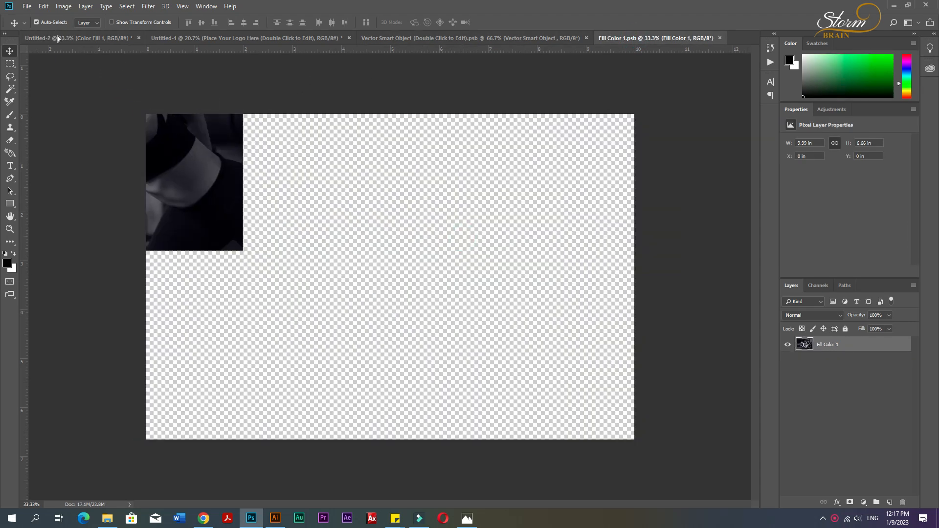
pyautogui.moveTo(59, 39); pyautogui.dragTo(259, 290)
pyautogui.hotkey('ctrl', 't')
pyautogui.press('Return')
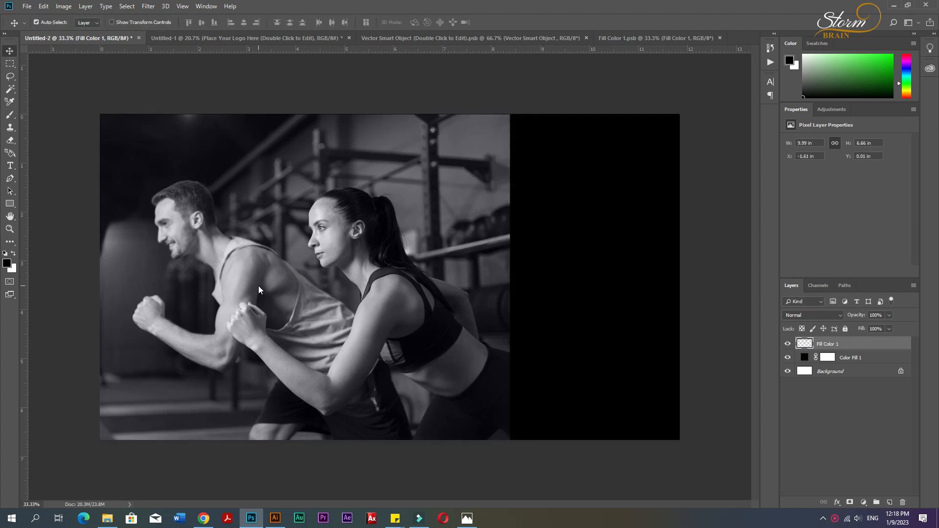
# Step: Copy the large white brush shape from Untitled-1 into Untitled-2 and place it over the right side of the canvas, about X 6.14 in
pyautogui.click(608, 40)
pyautogui.click(249, 37)
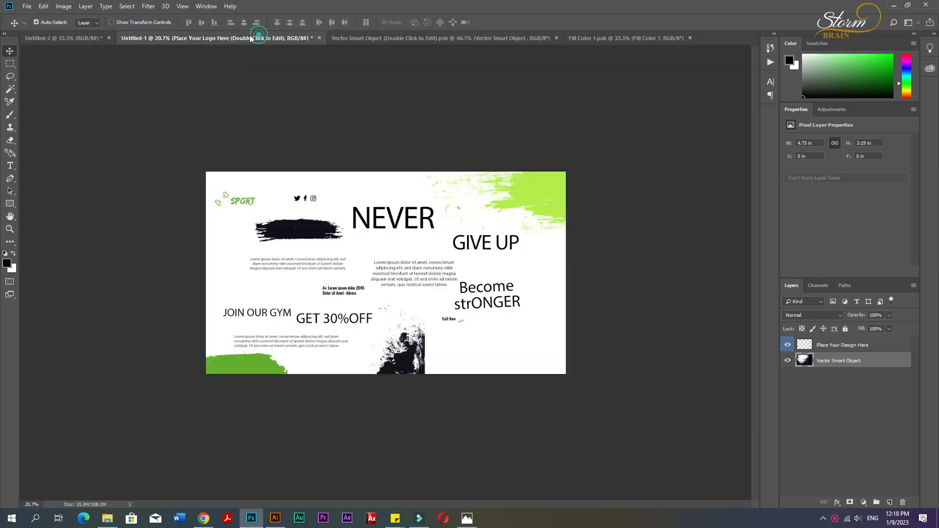
pyautogui.click(86, 39)
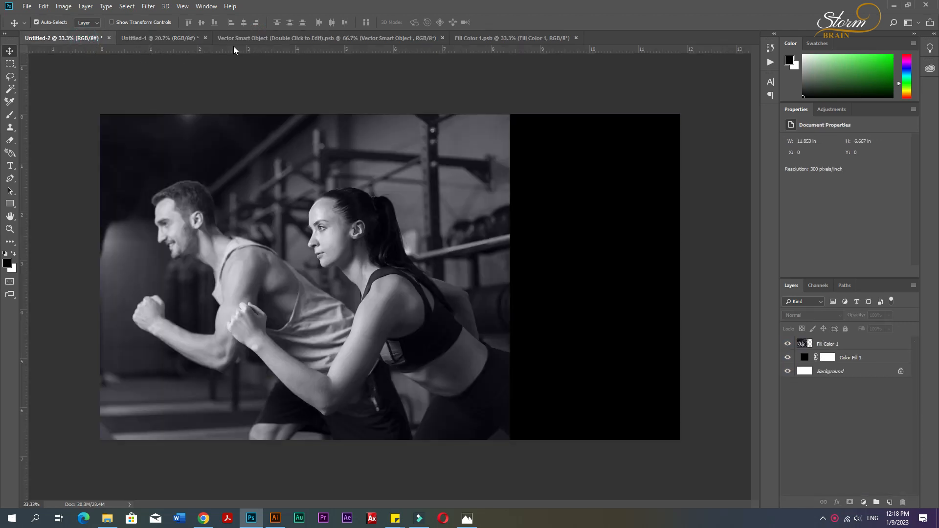
pyautogui.click(151, 38)
pyautogui.moveTo(540, 361); pyautogui.dragTo(593, 337)
pyautogui.hotkey('ctrl', 't')
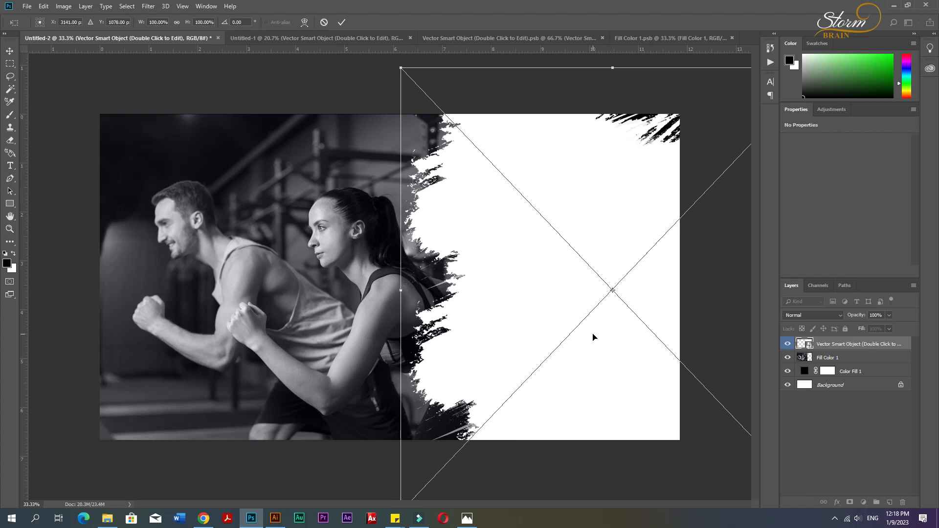
pyautogui.press('Return')
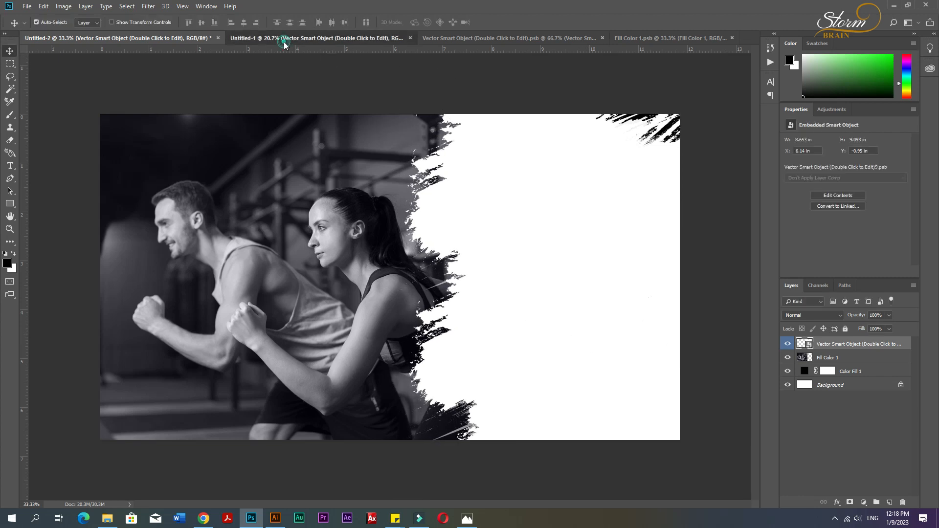
# Step: Copy the light green brush stroke from Untitled-1, order it beneath the white brush shape and move it along the shape's top edge
pyautogui.click(283, 41)
pyautogui.moveTo(540, 191)
pyautogui.mouseDown()
pyautogui.moveTo(115, 13)
pyautogui.moveTo(137, 38)
pyautogui.moveTo(601, 151)
pyautogui.mouseUp()
pyautogui.moveTo(845, 346)
pyautogui.mouseDown()
pyautogui.moveTo(846, 399)
pyautogui.moveTo(846, 364)
pyautogui.mouseUp()
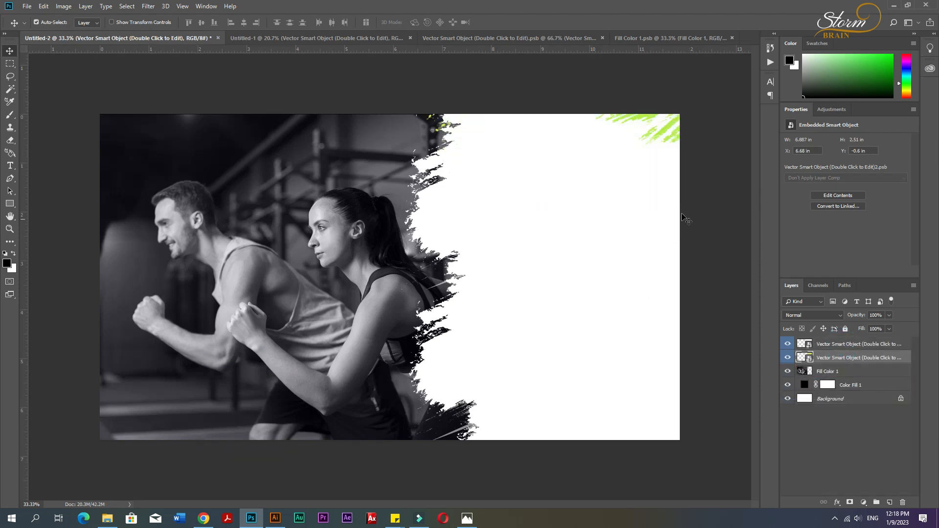
pyautogui.hotkey('ctrl', 't')
pyautogui.moveTo(712, 157); pyautogui.dragTo(651, 134)
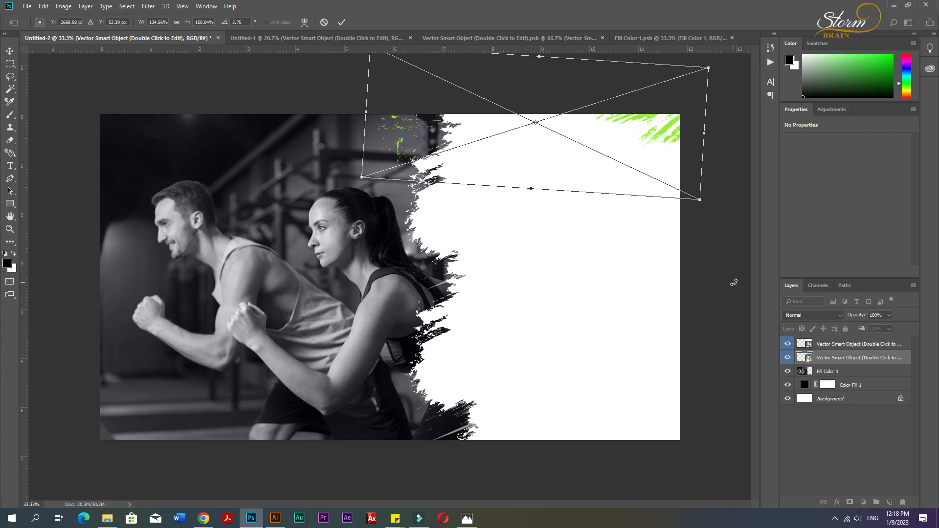
pyautogui.press('Return')
# Step: Shift the white brush shape right to about X 6.44 in and adjust the light green stroke's position at the shape's upper-left edge
pyautogui.moveTo(630, 255); pyautogui.dragTo(645, 259)
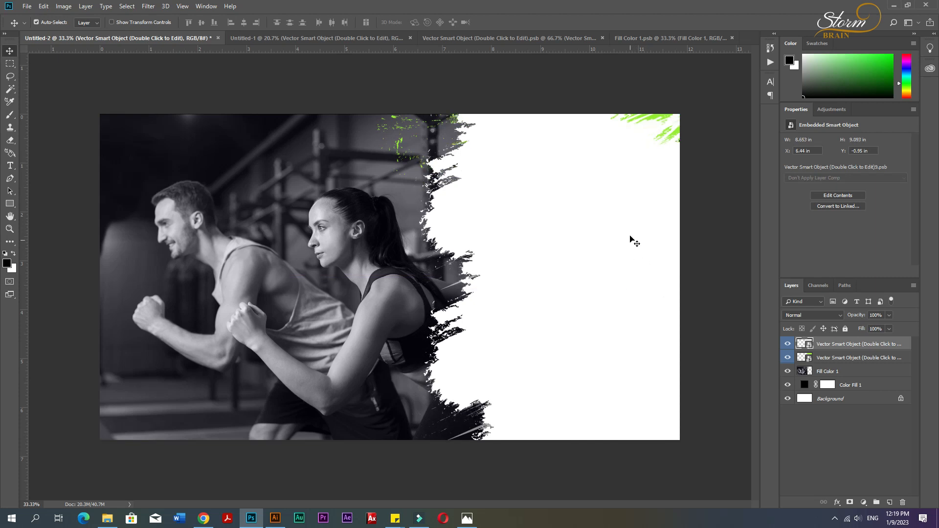
pyautogui.moveTo(396, 120); pyautogui.dragTo(379, 122)
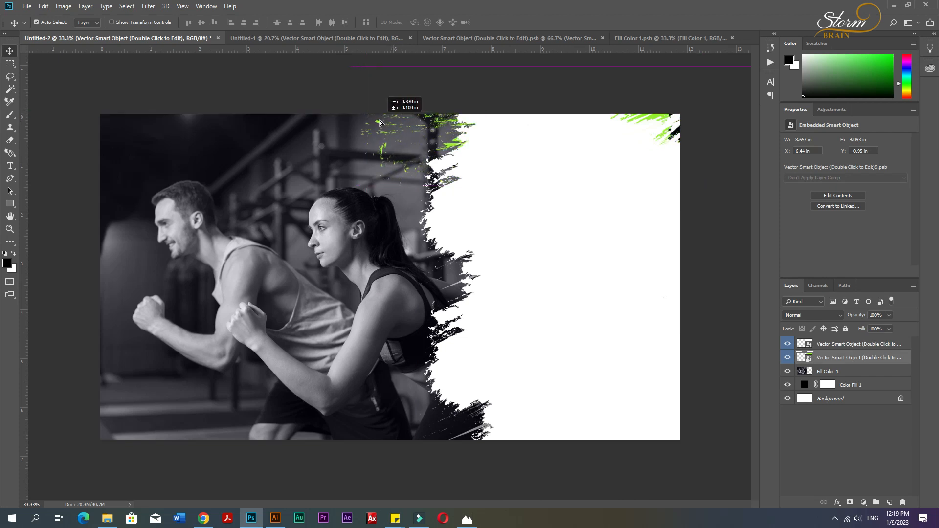
pyautogui.moveTo(379, 122); pyautogui.dragTo(380, 122)
pyautogui.moveTo(539, 178)
pyautogui.mouseDown()
pyautogui.moveTo(552, 178)
pyautogui.moveTo(541, 181)
pyautogui.mouseUp()
pyautogui.click(394, 131)
pyautogui.moveTo(380, 122); pyautogui.dragTo(393, 122)
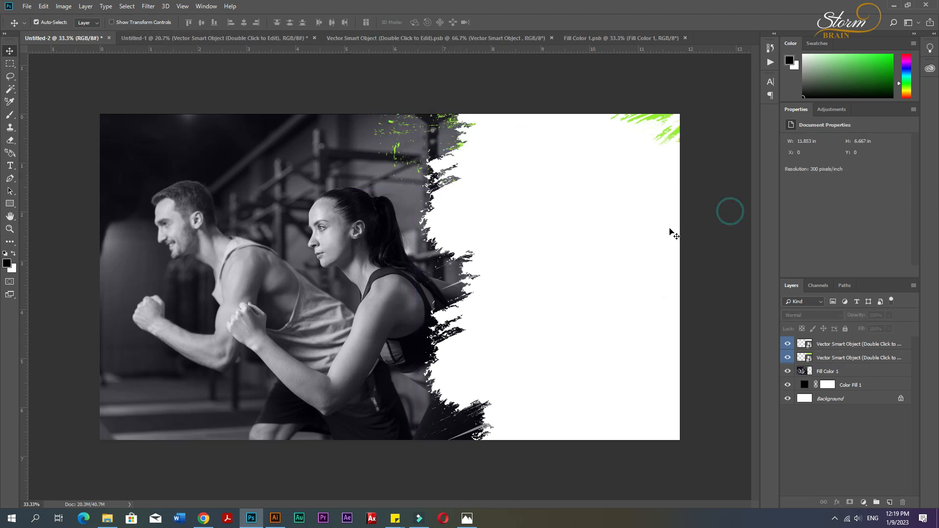
# Step: Nudge the white brush shape further right to about X 6.65 in
pyautogui.click(607, 283)
pyautogui.press('Right')
pyautogui.press('Right')
pyautogui.press('Right')
pyautogui.press('Right')
pyautogui.press('Right')
pyautogui.press('Right')
pyautogui.press('Right')
pyautogui.press('Right')
pyautogui.press('Right')
pyautogui.press('Right')
pyautogui.press('Right')
pyautogui.press('Right')
pyautogui.press('Right')
pyautogui.press('Right')
pyautogui.press('Right')
pyautogui.press('Right')
pyautogui.press('Right')
pyautogui.press('Right')
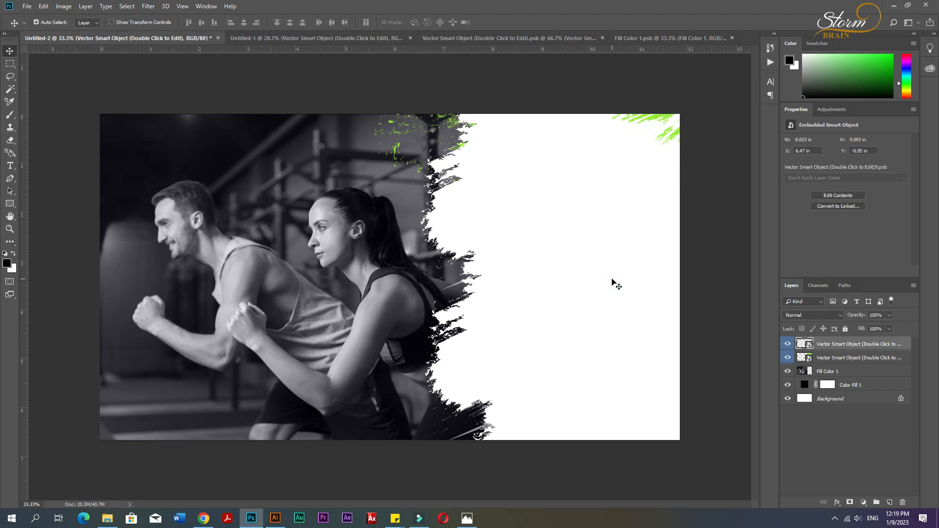
pyautogui.click(704, 268)
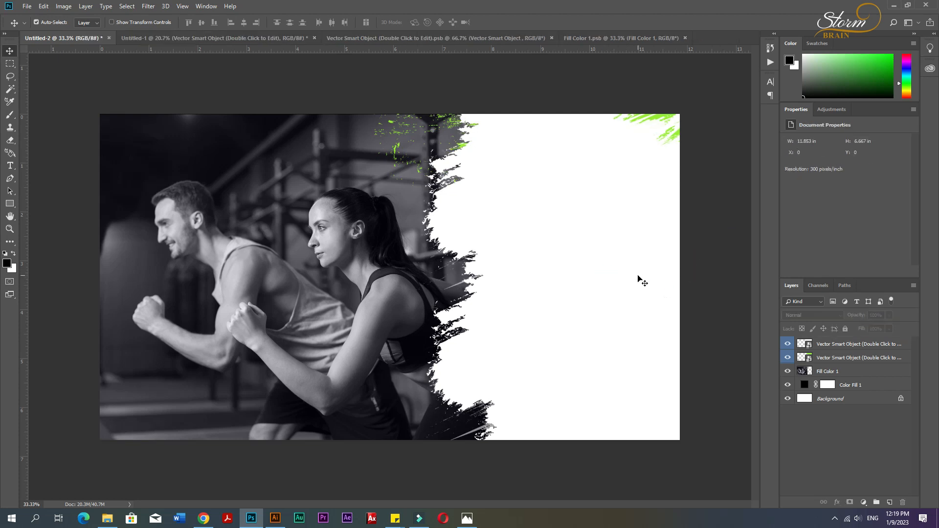
pyautogui.click(591, 264)
pyautogui.press('Right')
pyautogui.press('Right')
pyautogui.press('Right')
pyautogui.press('Right')
pyautogui.press('Right')
pyautogui.press('Right')
pyautogui.press('Right')
pyautogui.press('Right')
pyautogui.press('Right')
pyautogui.press('Right')
pyautogui.press('Right')
pyautogui.press('Right')
pyautogui.press('Right')
pyautogui.press('Right')
pyautogui.press('Right')
pyautogui.press('Right')
pyautogui.press('Right')
pyautogui.press('Right')
pyautogui.press('Right')
pyautogui.press('Right')
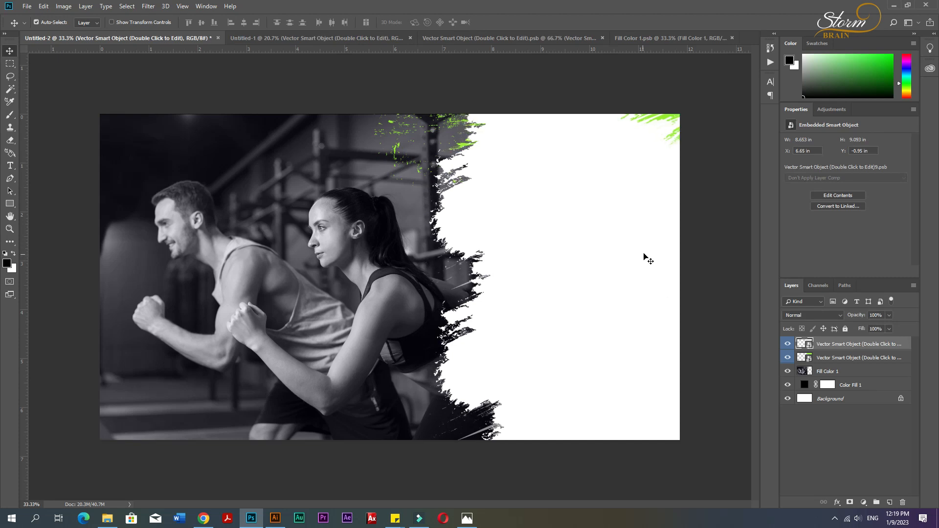
pyautogui.click(720, 255)
# Step: Copy the darker green brush stroke from Untitled-1 into Untitled-2 and place it at the lower-left edge of the white shape
pyautogui.click(218, 39)
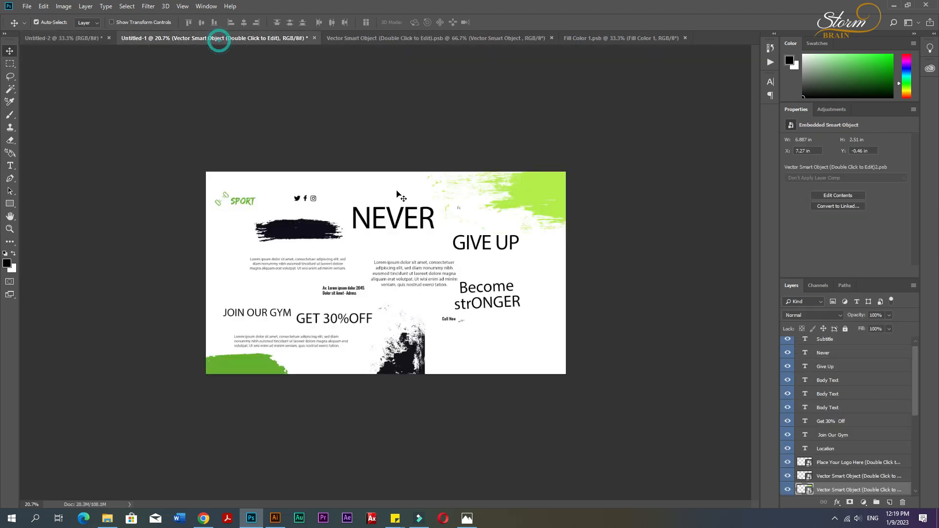
pyautogui.click(262, 372)
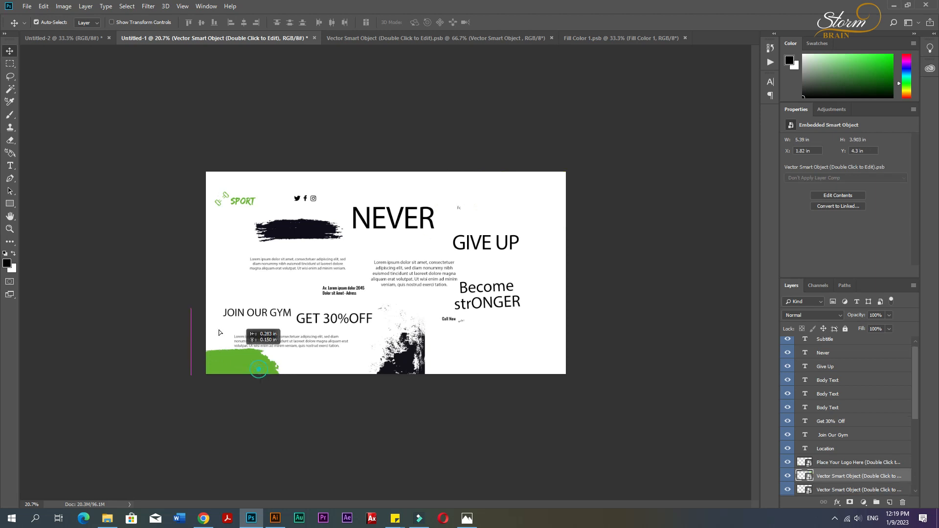
pyautogui.click(64, 39)
pyautogui.moveTo(64, 39)
pyautogui.mouseDown()
pyautogui.moveTo(307, 366)
pyautogui.moveTo(386, 402)
pyautogui.moveTo(512, 436)
pyautogui.mouseUp()
# Step: Copy the black splatter from Untitled-1, raise its layer above the white shape and place it in the canvas's lower-right corner
pyautogui.click(306, 41)
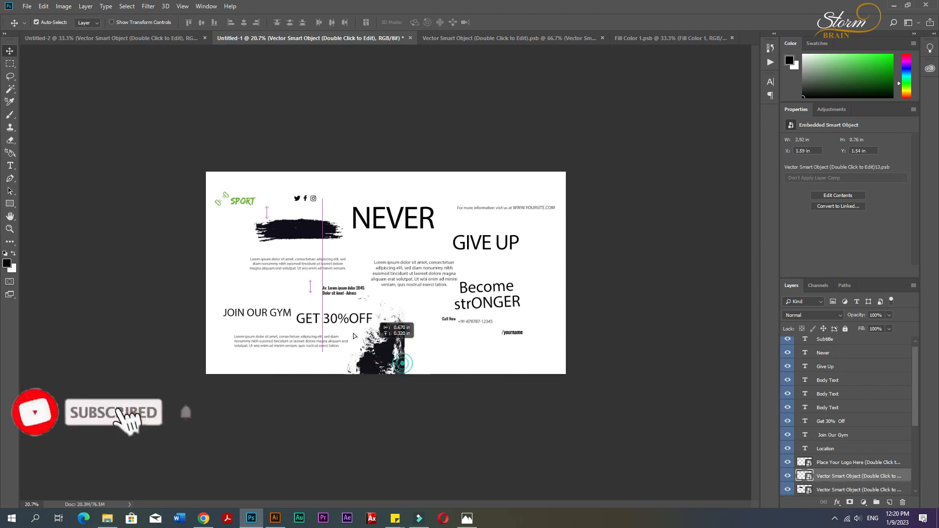
pyautogui.click(81, 37)
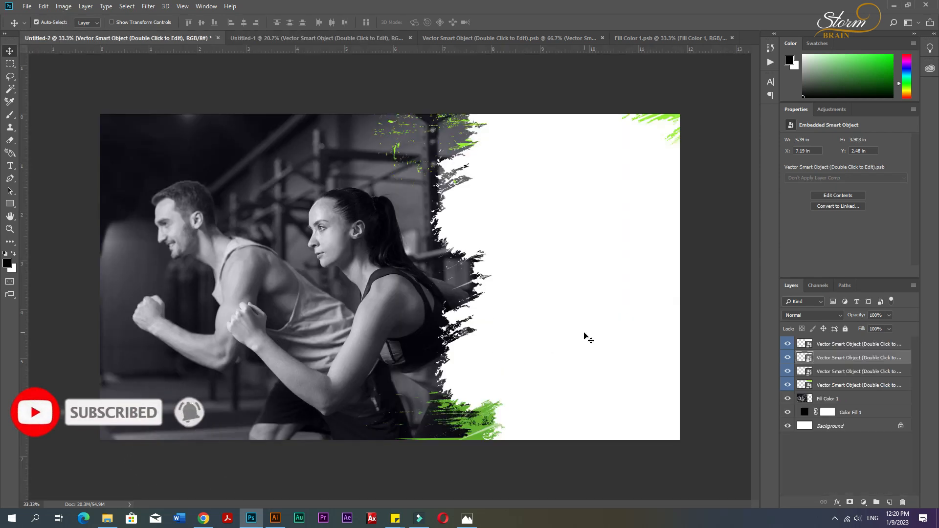
pyautogui.moveTo(836, 360); pyautogui.dragTo(838, 342)
pyautogui.moveTo(667, 352); pyautogui.dragTo(666, 376)
pyautogui.click(700, 376)
# Step: Copy the NEVER headline from Untitled-1 onto the upper part of the white area and select all its text
pyautogui.click(298, 38)
pyautogui.moveTo(365, 224); pyautogui.dragTo(571, 194)
pyautogui.press('t')
pyautogui.click(562, 196)
pyautogui.hotkey('ctrl', 'a')
# Step: Try the Montserrat Alternates font in ExtraBold on the NEVER headline
pyautogui.click(819, 174)
pyautogui.write('mon')
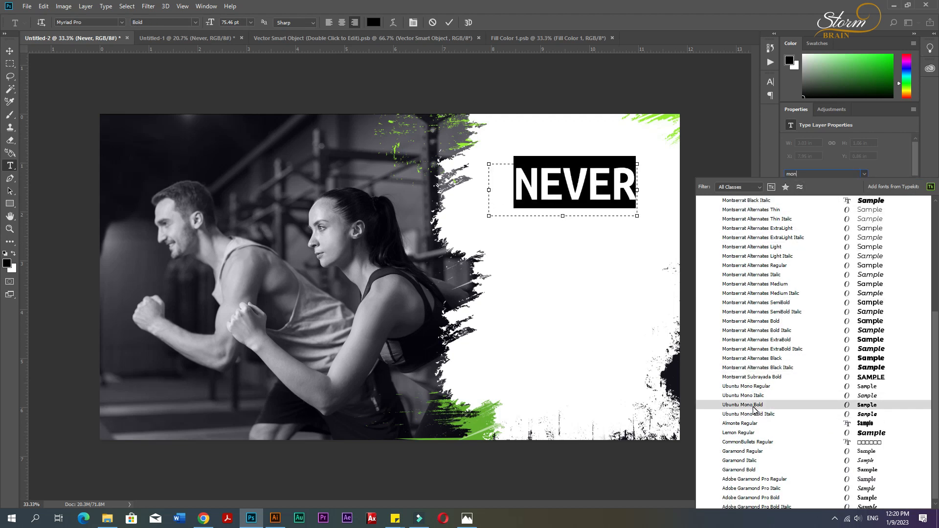
pyautogui.click(762, 275)
pyautogui.click(865, 187)
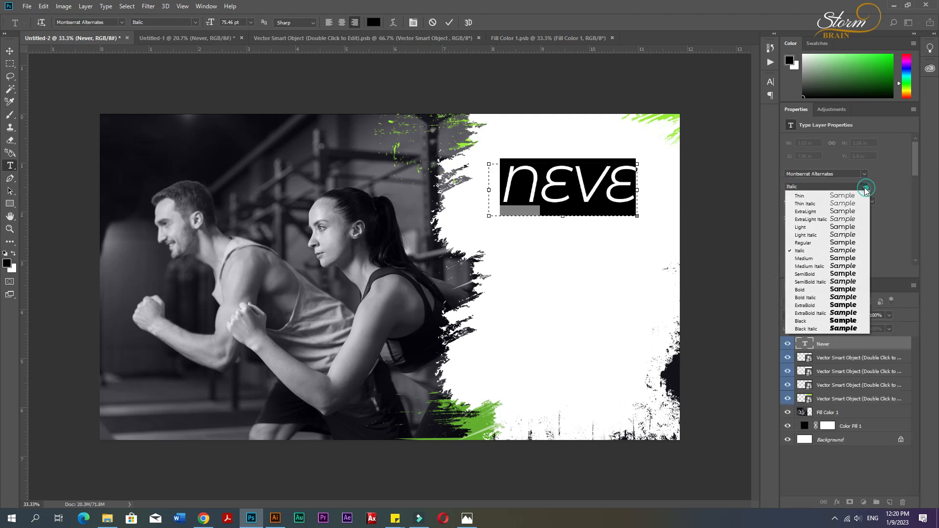
pyautogui.click(809, 306)
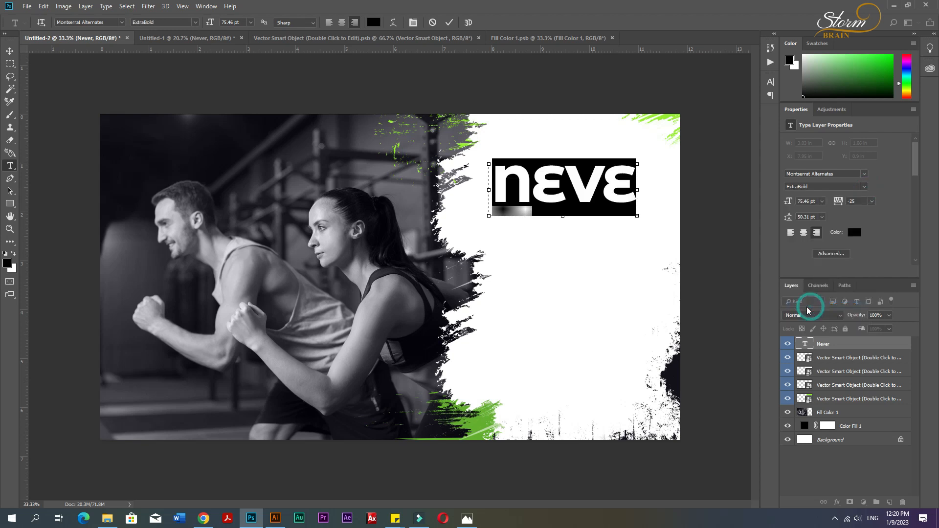
# Step: Change the NEVER headline's font to Montserrat ExtraBold
pyautogui.click(865, 175)
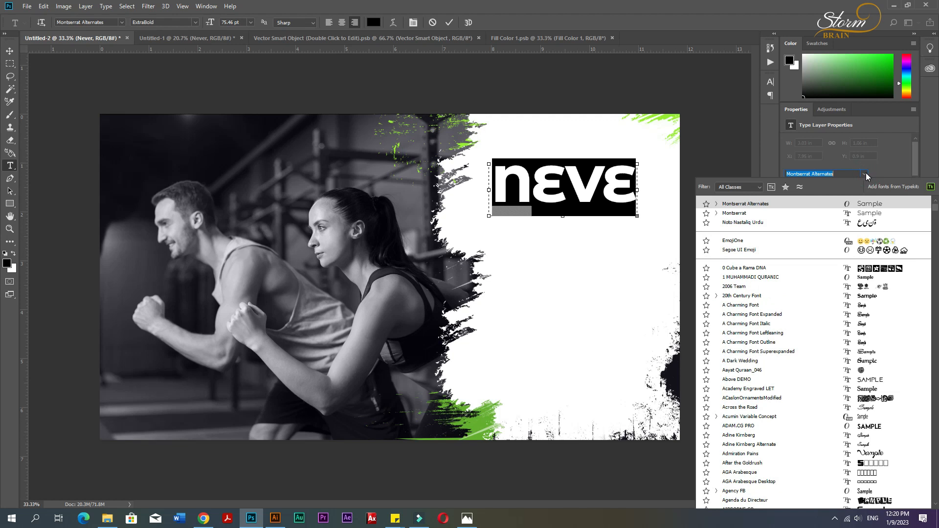
pyautogui.write('mon')
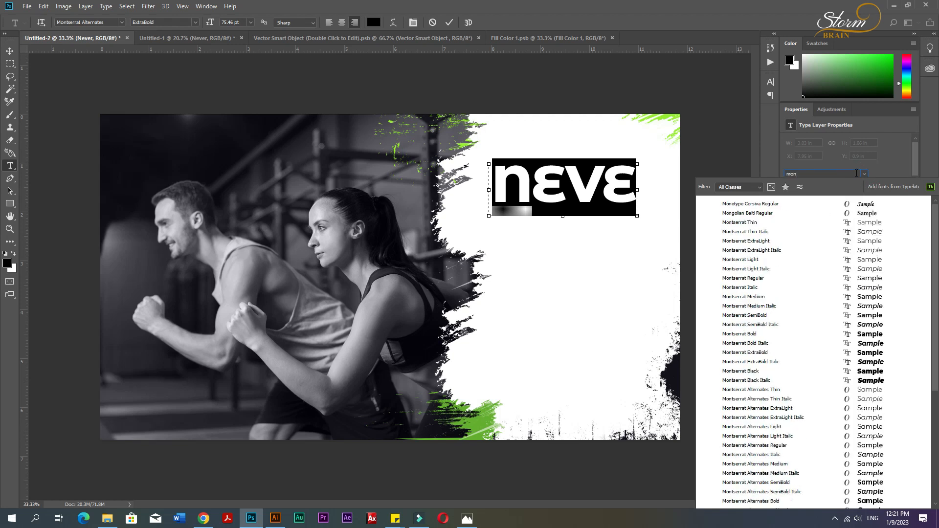
pyautogui.click(756, 281)
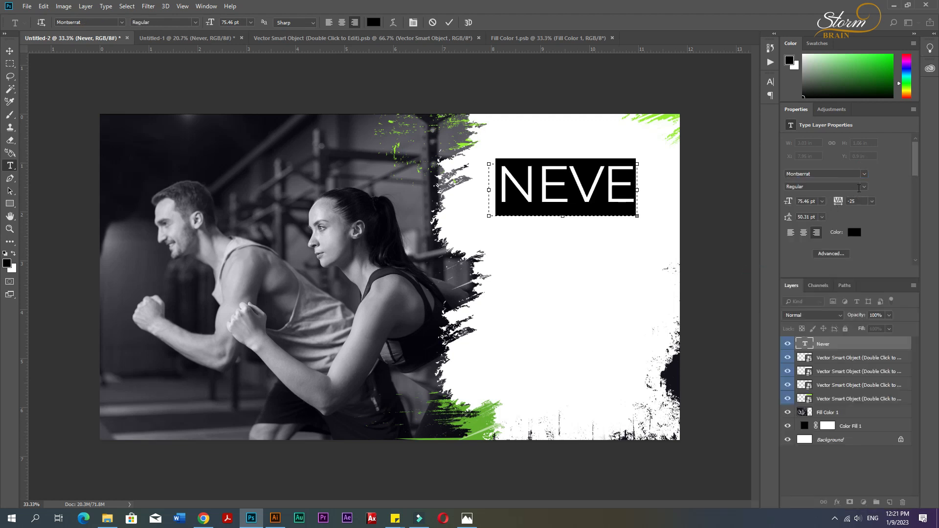
pyautogui.click(864, 187)
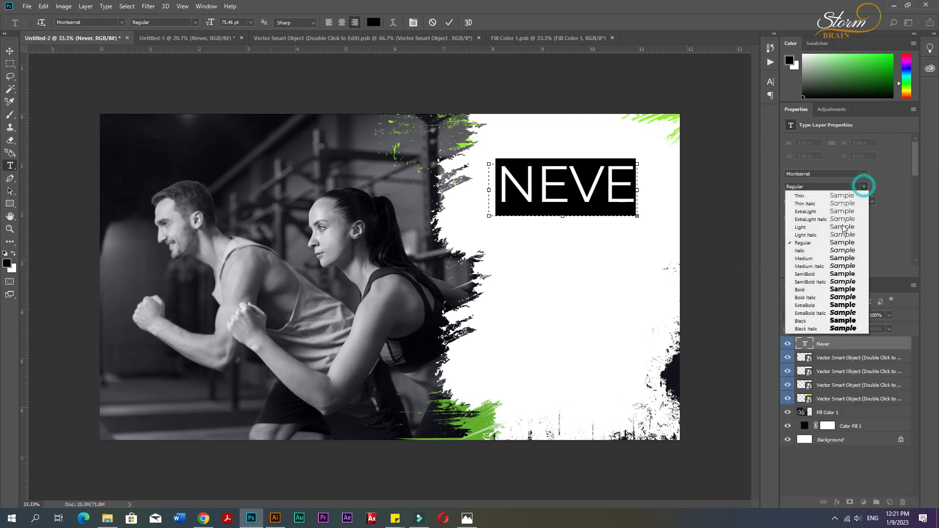
pyautogui.click(817, 306)
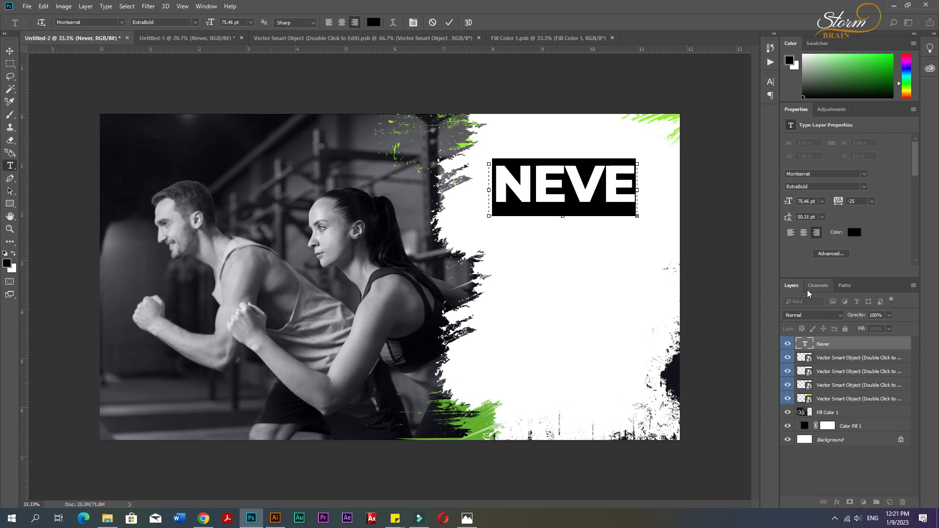
# Step: Set the NEVER headline's vertical scale to 138% and move the text slightly down and to the right
pyautogui.click(770, 83)
pyautogui.moveTo(663, 129); pyautogui.dragTo(675, 118)
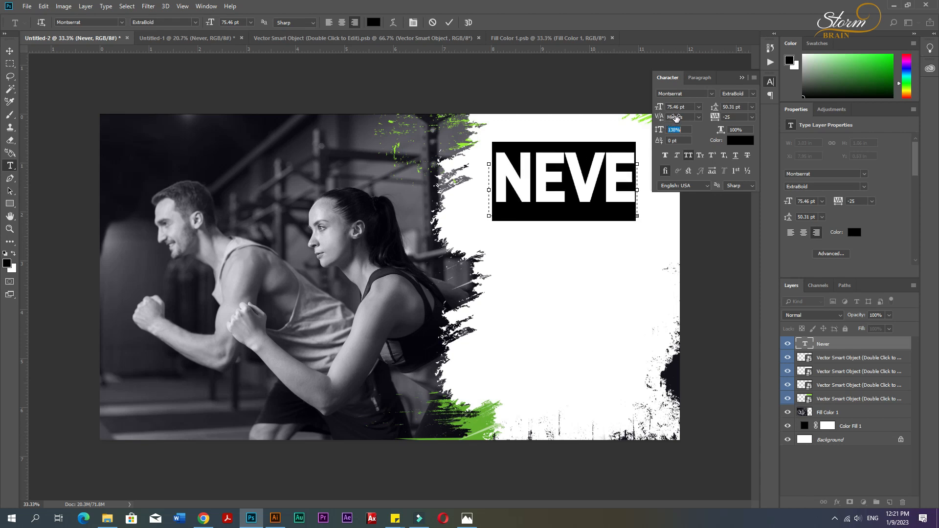
pyautogui.click(740, 77)
pyautogui.click(9, 50)
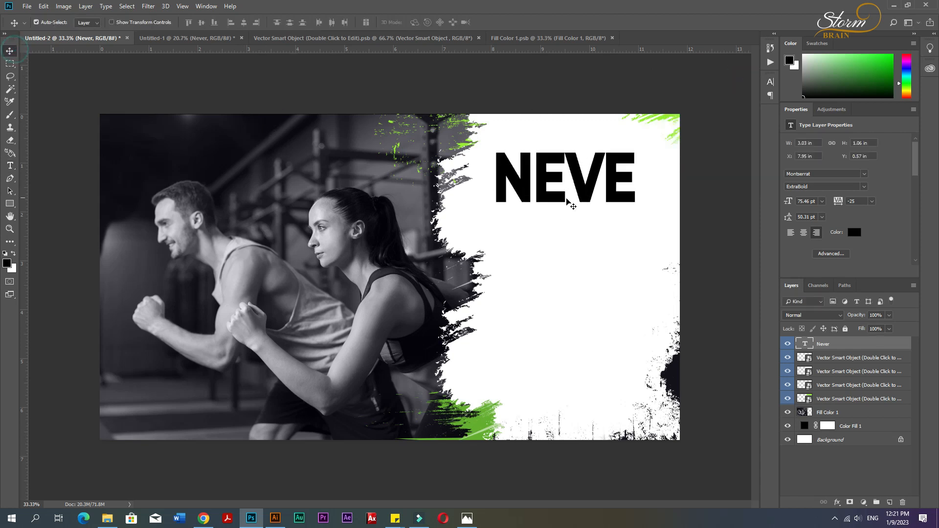
pyautogui.moveTo(584, 200); pyautogui.dragTo(593, 214)
# Step: Copy the GIVE UP text from Untitled-1 into Untitled-2 and position it directly below the headline, about X 6.98 in, Y 2.05 in
pyautogui.click(147, 38)
pyautogui.moveTo(472, 247); pyautogui.dragTo(330, 174)
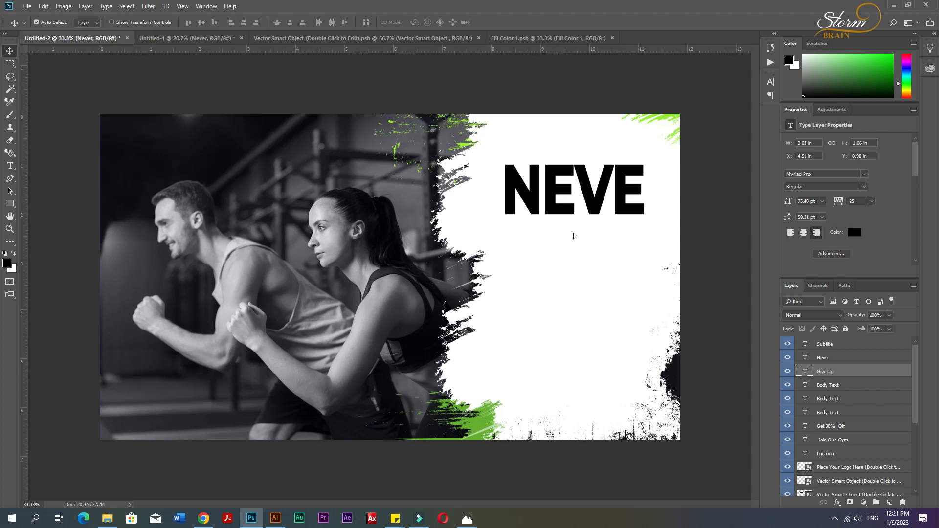
pyautogui.moveTo(574, 234); pyautogui.dragTo(597, 236)
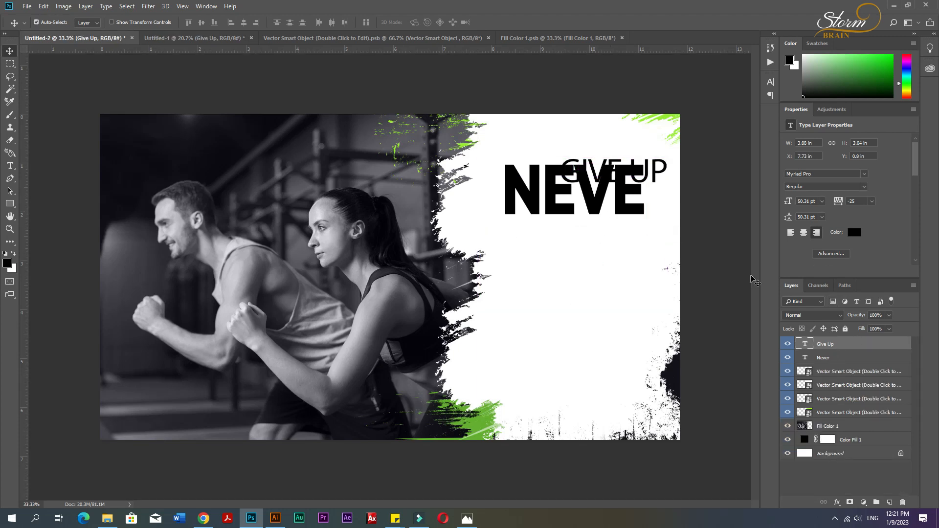
pyautogui.hotkey('ctrl', 't')
pyautogui.moveTo(654, 196); pyautogui.dragTo(615, 270)
pyautogui.press('Return')
# Step: Set the GIVE UP text's font to Montserrat ExtraBold
pyautogui.click(826, 173)
pyautogui.write('Mon')
pyautogui.click(743, 334)
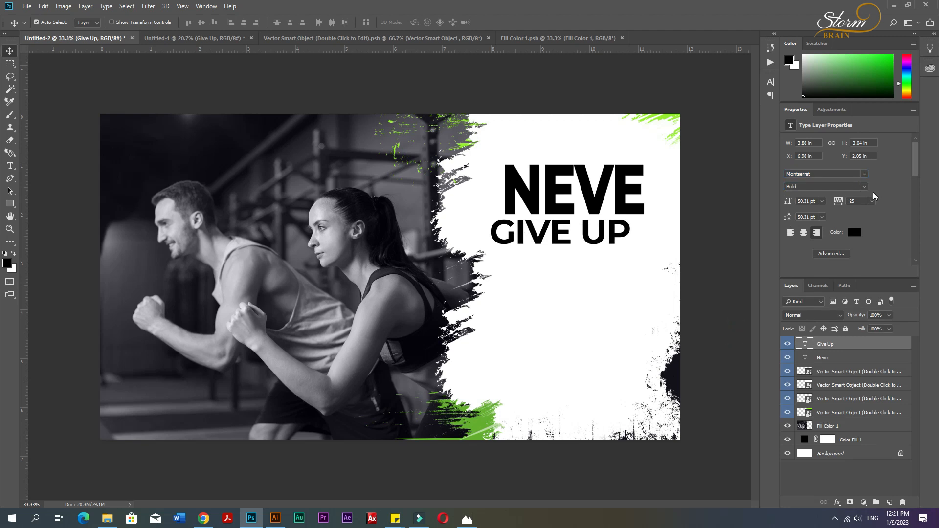
pyautogui.click(862, 188)
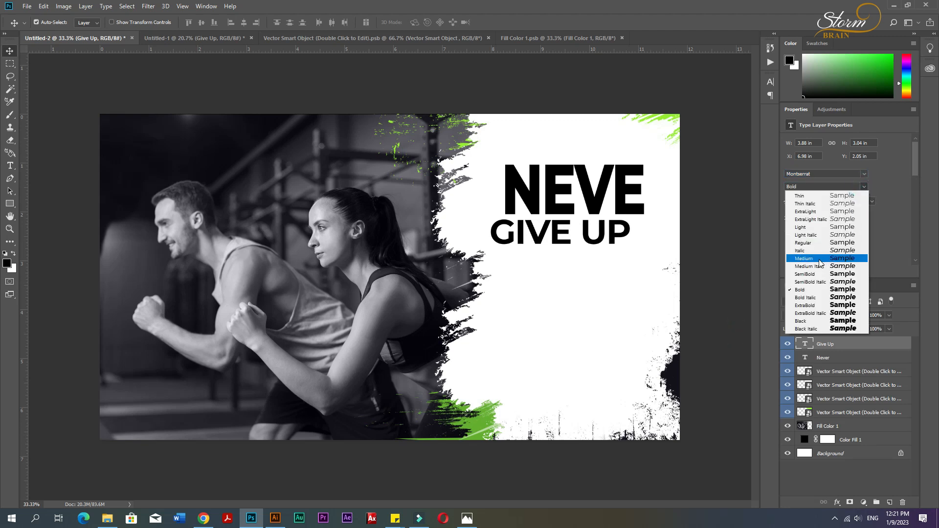
pyautogui.click(815, 307)
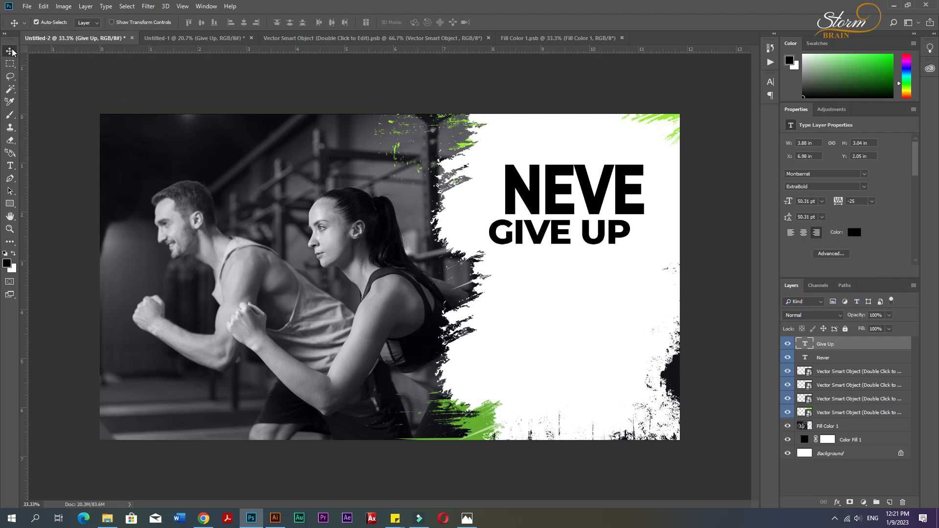
# Step: Scale the GIVE UP text down to about 79% and position it under the NEVER headline at about X 7.93 in, Y 2.1 in
pyautogui.moveTo(609, 239); pyautogui.dragTo(624, 240)
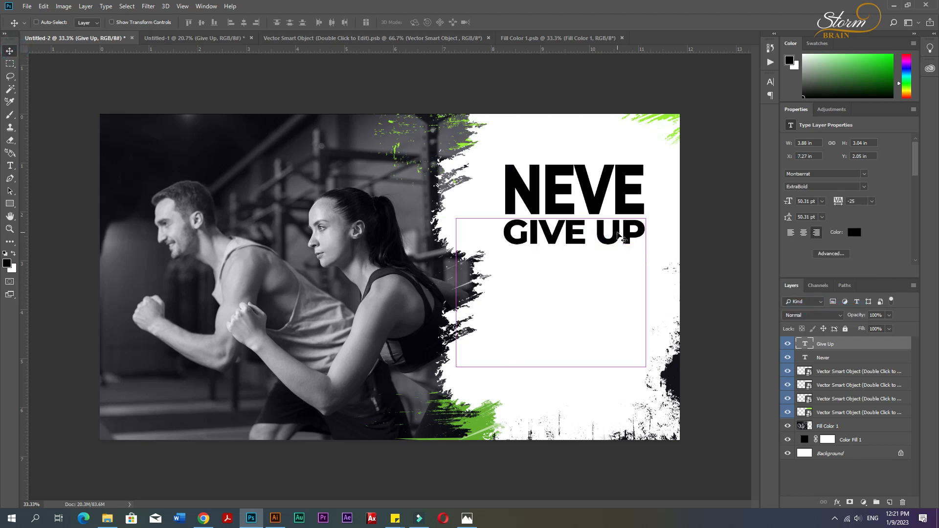
pyautogui.hotkey('ctrl', 't')
pyautogui.moveTo(456, 366); pyautogui.dragTo(495, 335)
pyautogui.moveTo(549, 315); pyautogui.dragTo(562, 306)
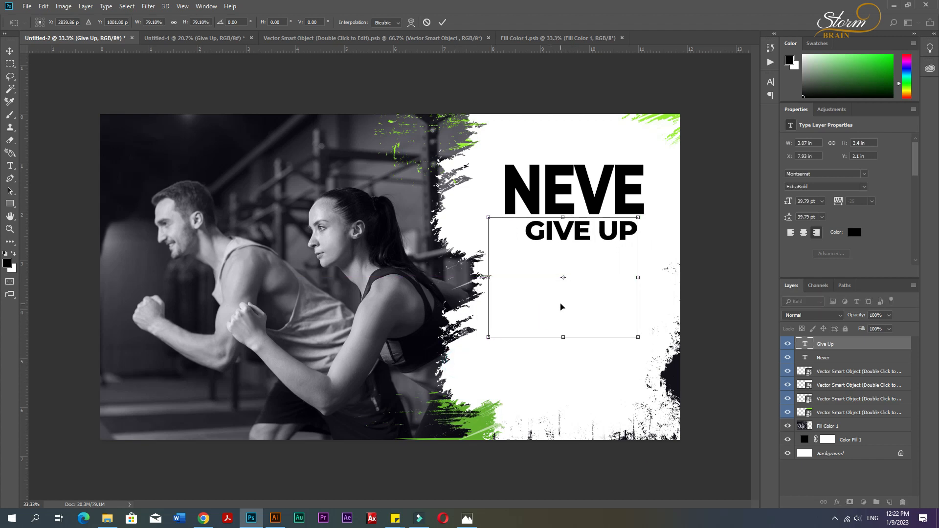
pyautogui.press('Return')
# Step: Set the NEVER headline's vertical scale to 140%
pyautogui.click(770, 84)
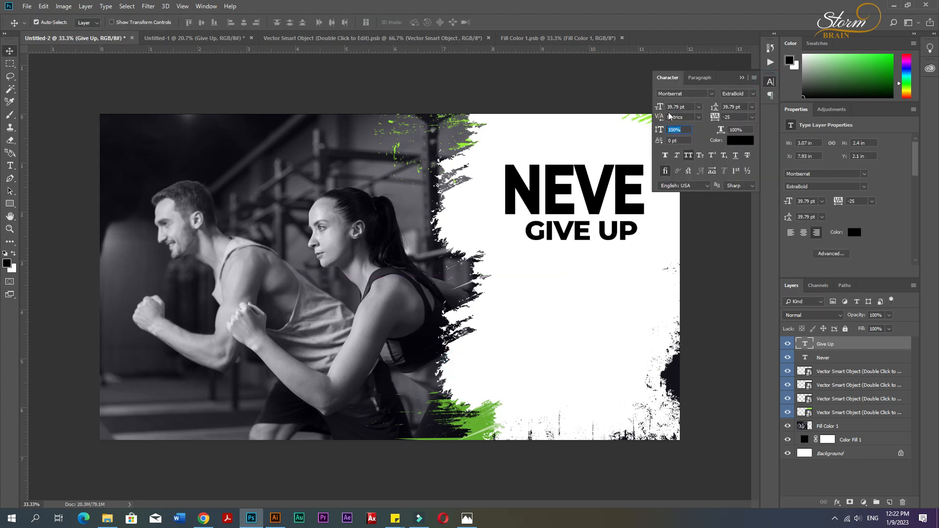
pyautogui.click(547, 200)
pyautogui.click(548, 201)
pyautogui.click(684, 129)
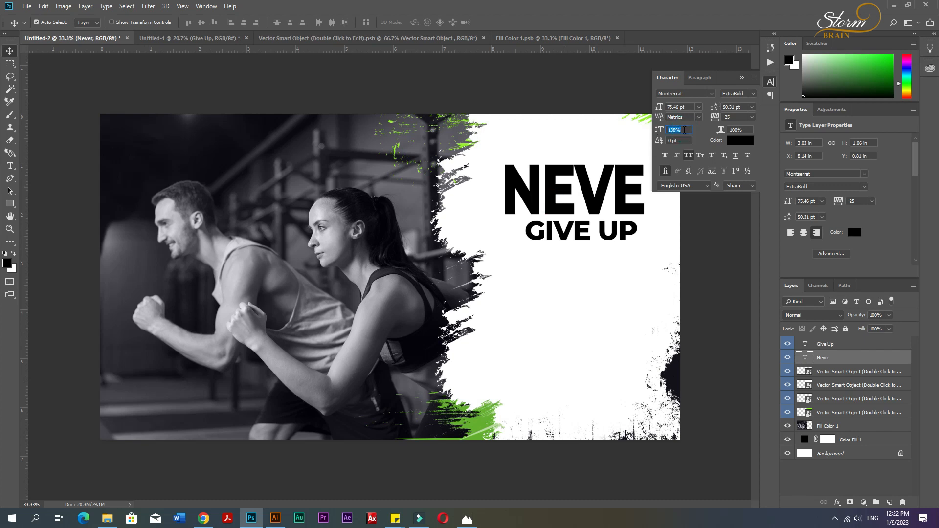
pyautogui.write('140')
pyautogui.press('Return')
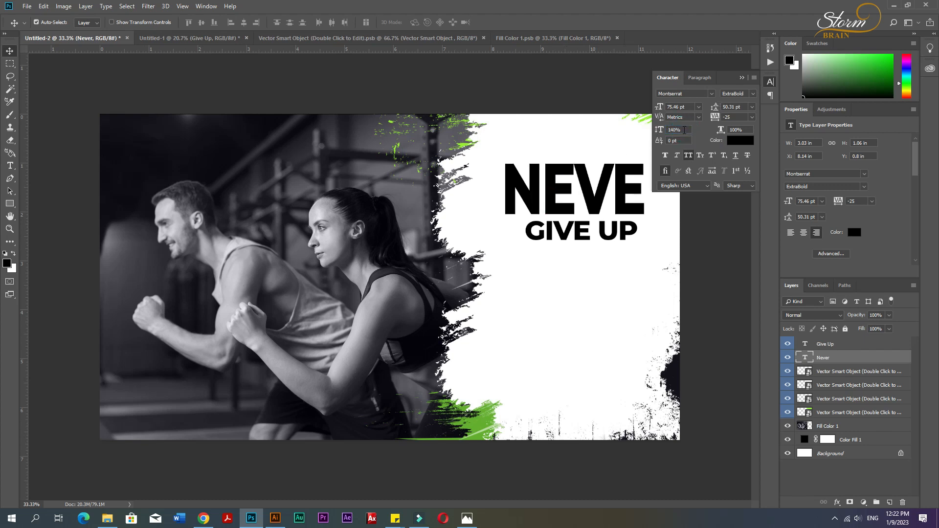
# Step: Set the GIVE UP text's vertical scale to 140% and move it slightly down to about X 7.91 in, Y 2.04 in
pyautogui.click(685, 130)
pyautogui.click(832, 361)
pyautogui.click(682, 128)
pyautogui.click(838, 343)
pyautogui.click(681, 129)
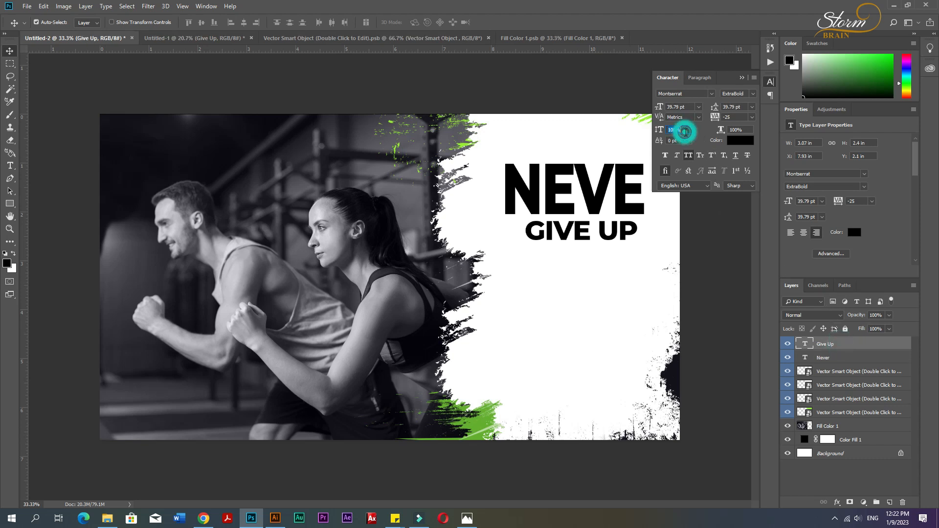
pyautogui.write('140')
pyautogui.press('Return')
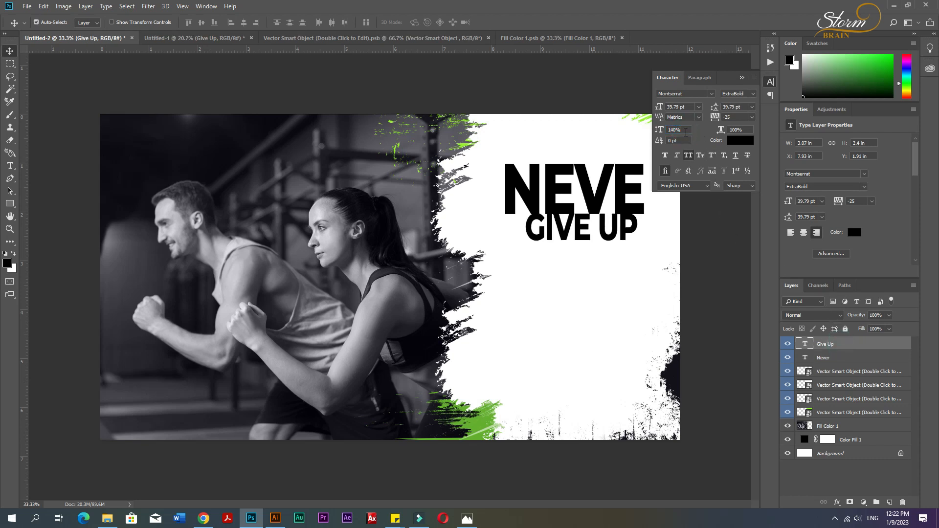
pyautogui.click(741, 77)
pyautogui.moveTo(577, 235); pyautogui.dragTo(576, 239)
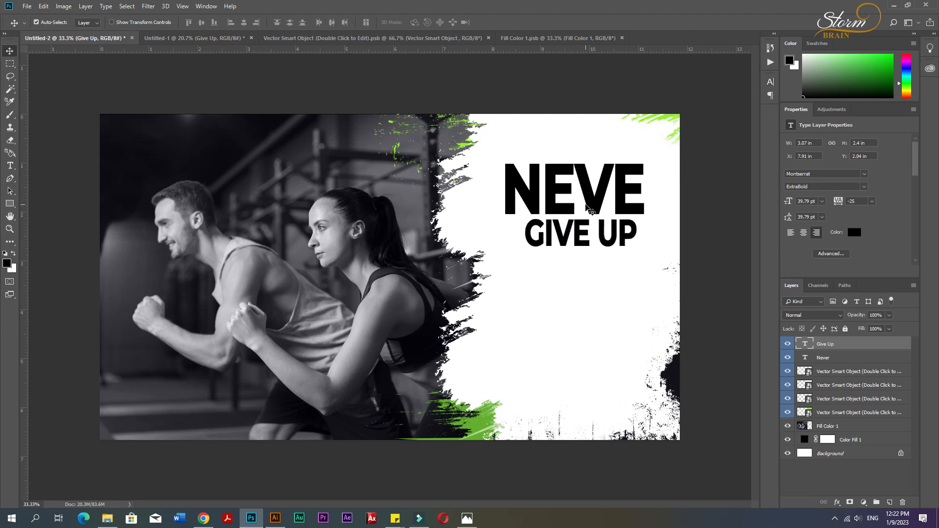
# Step: Centre-align the NEVER and GIVE UP texts with each other and move both to about X 8.17 in, Y 0.67 in
pyautogui.keyDown('shift'); pyautogui.click(589, 208); pyautogui.keyUp('shift')
pyautogui.click(247, 23)
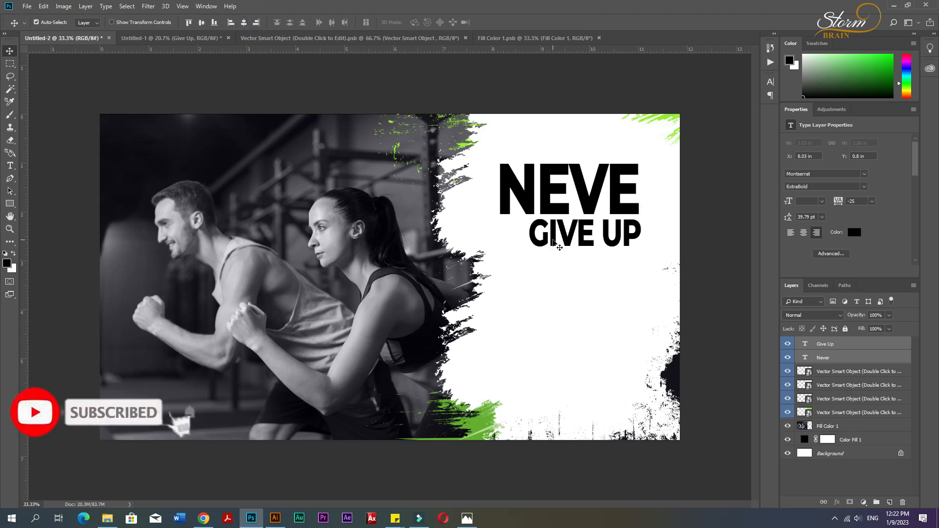
pyautogui.moveTo(555, 241); pyautogui.dragTo(553, 241)
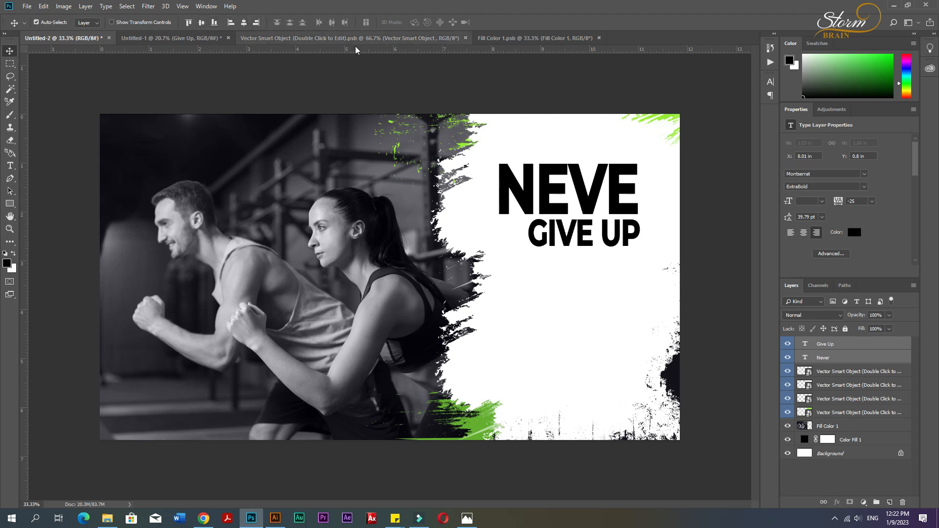
pyautogui.click(801, 234)
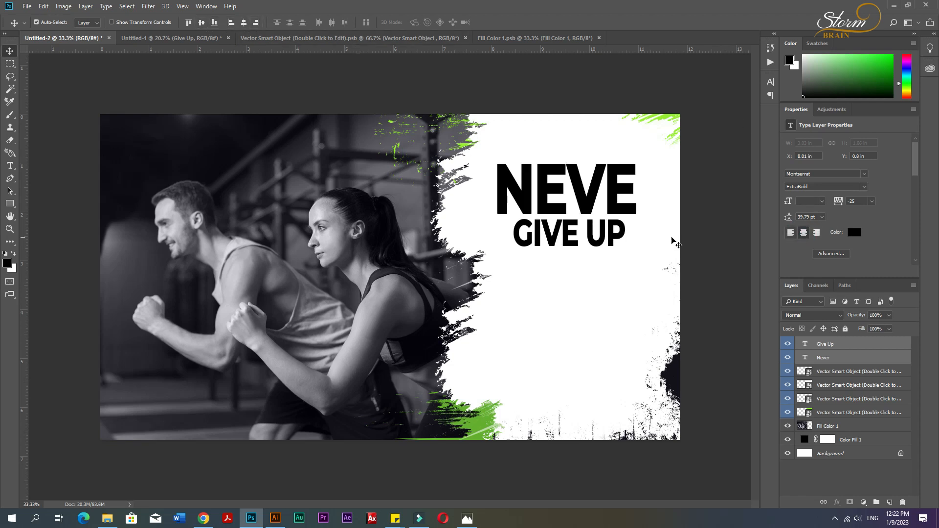
pyautogui.moveTo(611, 209); pyautogui.dragTo(619, 202)
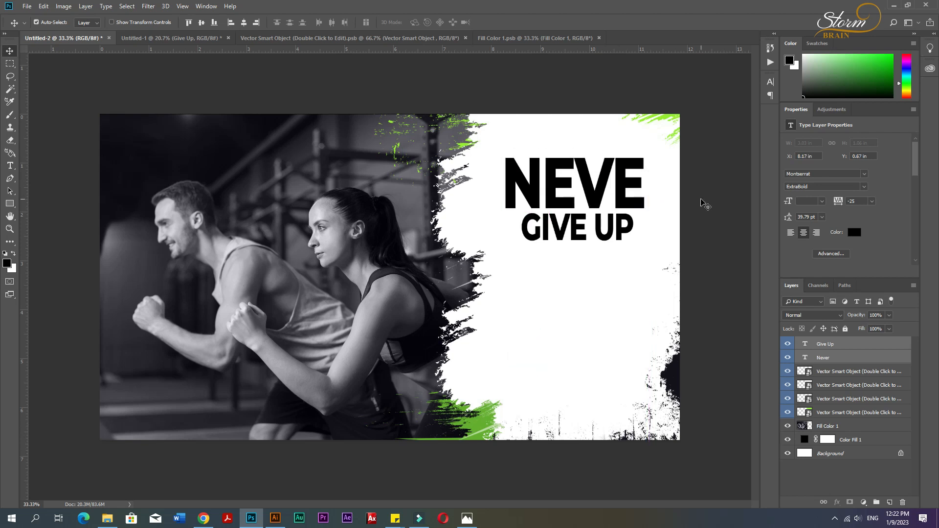
pyautogui.click(706, 206)
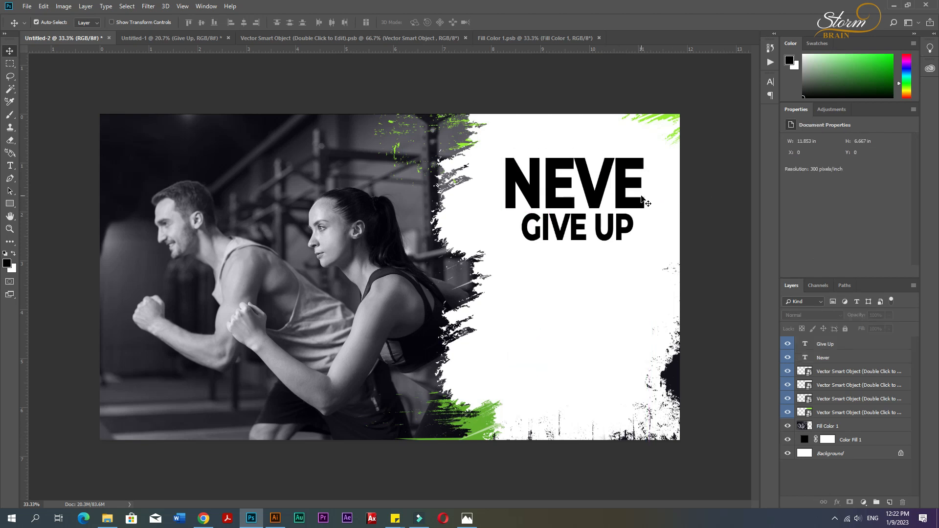
# Step: Copy the grunge texture from the Vector Smart Object document into Untitled-2 and clip it to GIVE UP, at about X 6.27 in, Y 0 in
pyautogui.click(182, 38)
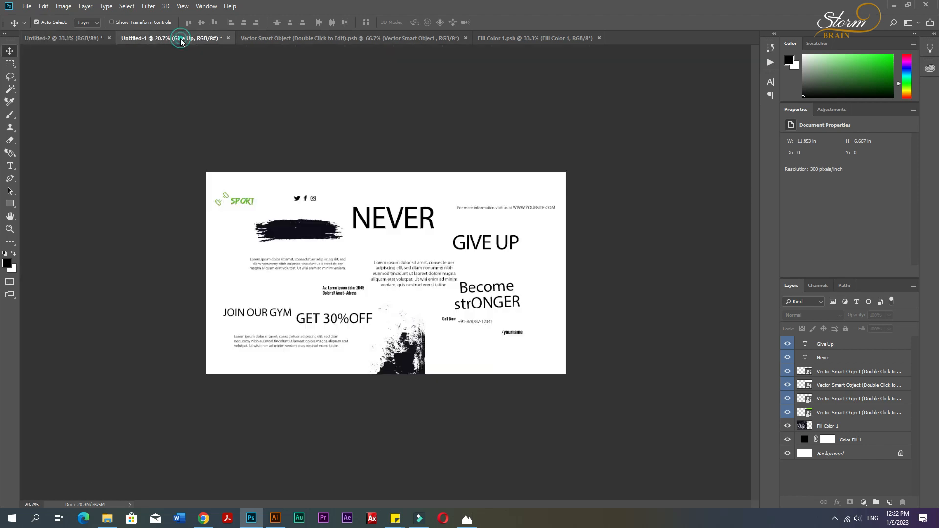
pyautogui.click(313, 38)
pyautogui.moveTo(461, 182); pyautogui.dragTo(575, 237)
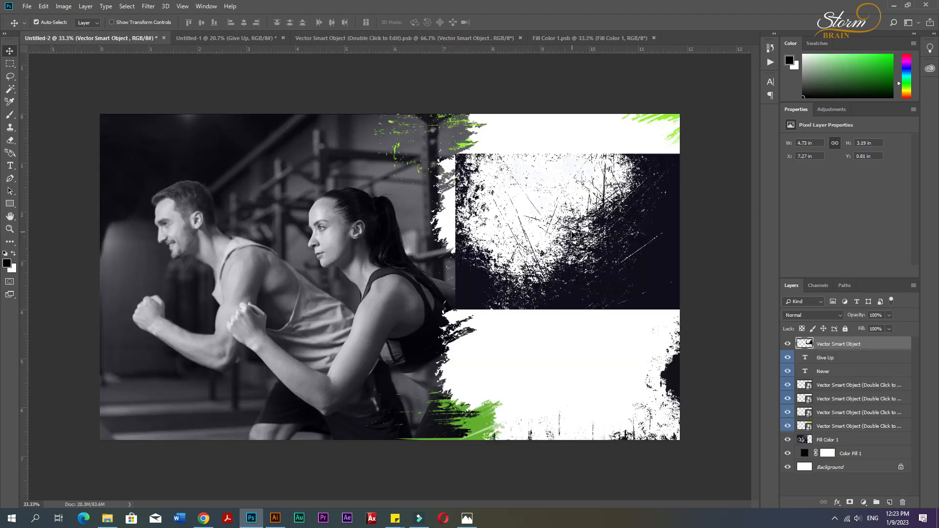
pyautogui.keyDown('alt'); pyautogui.click(841, 350); pyautogui.keyUp('alt')
pyautogui.hotkey('ctrl', 't')
pyautogui.moveTo(578, 255); pyautogui.dragTo(526, 215)
pyautogui.press('Return')
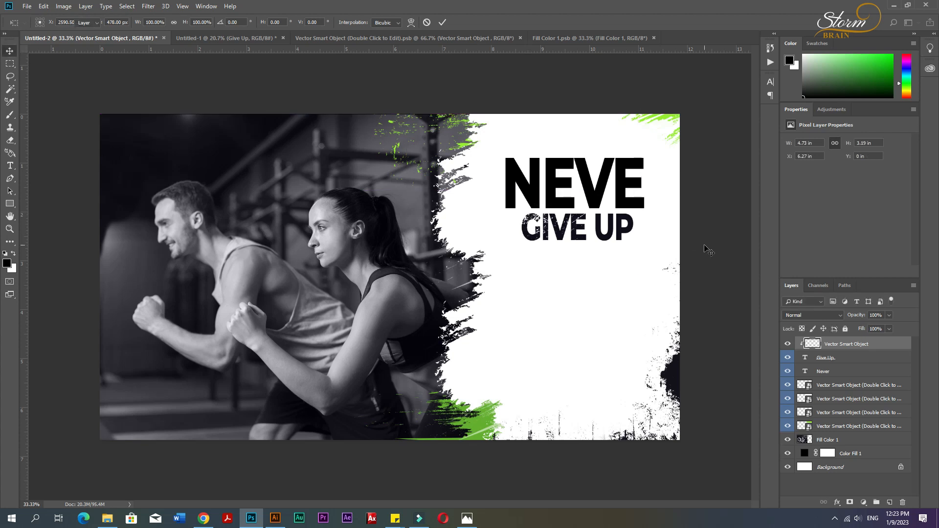
# Step: Duplicate the grunge texture layer, place the copy directly above the Never layer and clip it to that text
pyautogui.hotkey('ctrl', 'j')
pyautogui.moveTo(854, 345); pyautogui.dragTo(849, 378)
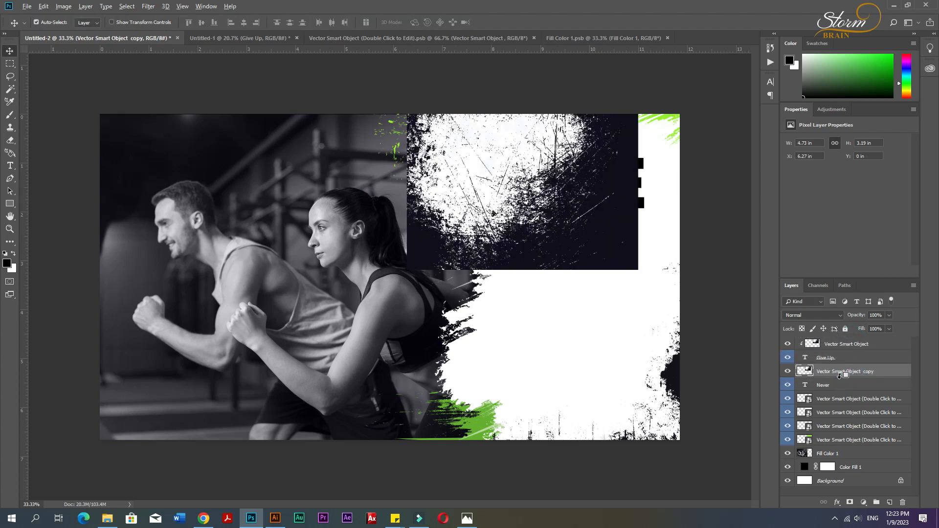
pyautogui.keyDown('alt'); pyautogui.click(839, 375); pyautogui.keyUp('alt')
pyautogui.click(856, 412)
# Step: Move and rotate the copied grunge texture over the NEVER headline, to about X 7.73 in, Y -1.7 in
pyautogui.moveTo(533, 131)
pyautogui.mouseDown()
pyautogui.moveTo(558, 120)
pyautogui.moveTo(530, 145)
pyautogui.moveTo(551, 147)
pyautogui.moveTo(575, 106)
pyautogui.moveTo(596, 93)
pyautogui.moveTo(612, 113)
pyautogui.moveTo(603, 84)
pyautogui.moveTo(623, 105)
pyautogui.moveTo(562, 106)
pyautogui.moveTo(631, 108)
pyautogui.mouseUp()
pyautogui.hotkey('ctrl', 'z')
pyautogui.hotkey('ctrl', 't')
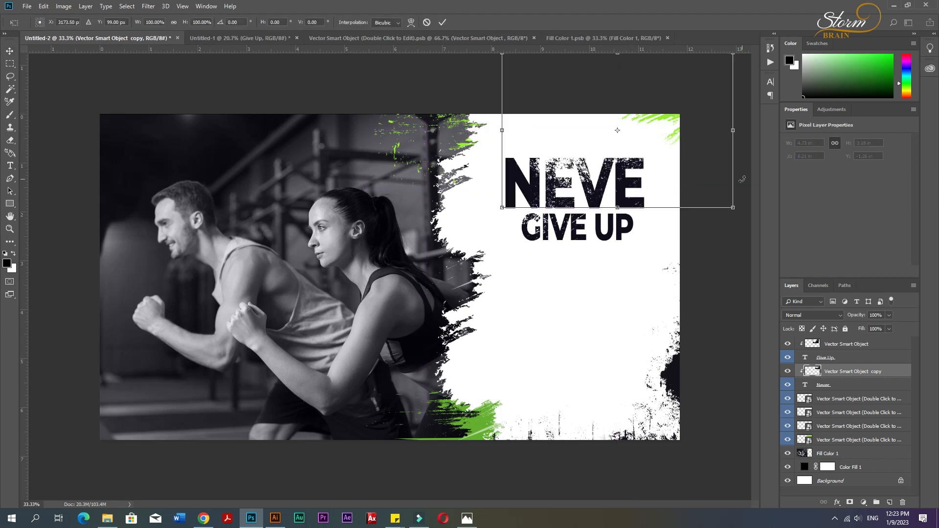
pyautogui.moveTo(741, 173); pyautogui.dragTo(739, 201)
pyautogui.moveTo(660, 186); pyautogui.dragTo(648, 182)
pyautogui.press('Return')
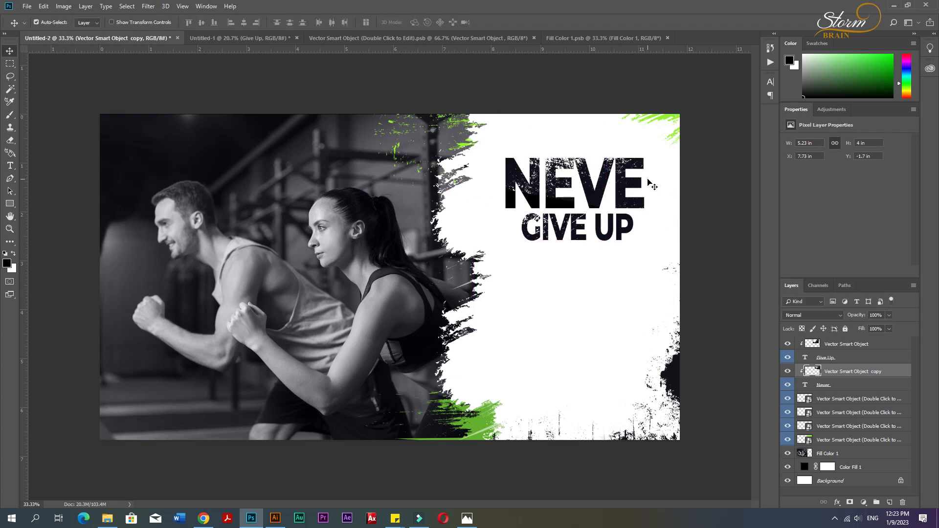
pyautogui.scroll(10, 544, 195)
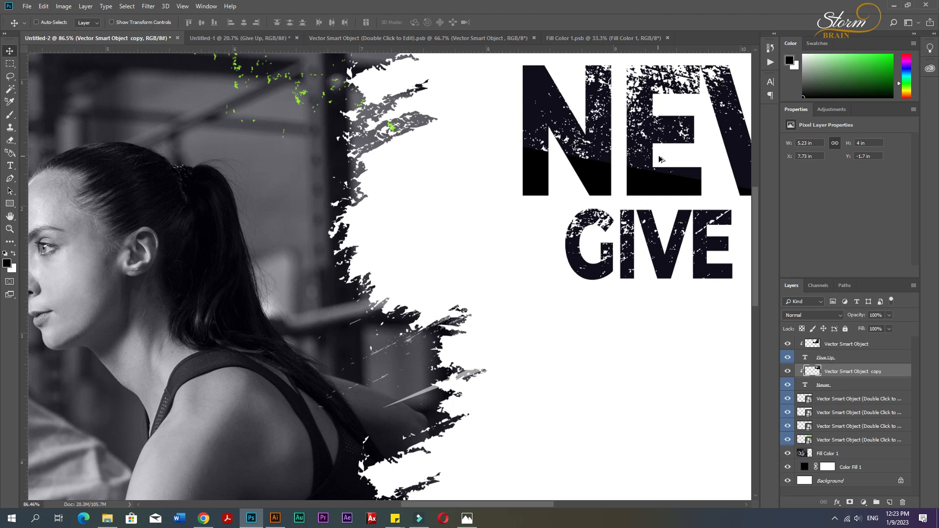
pyautogui.scroll(-10, 615, 176)
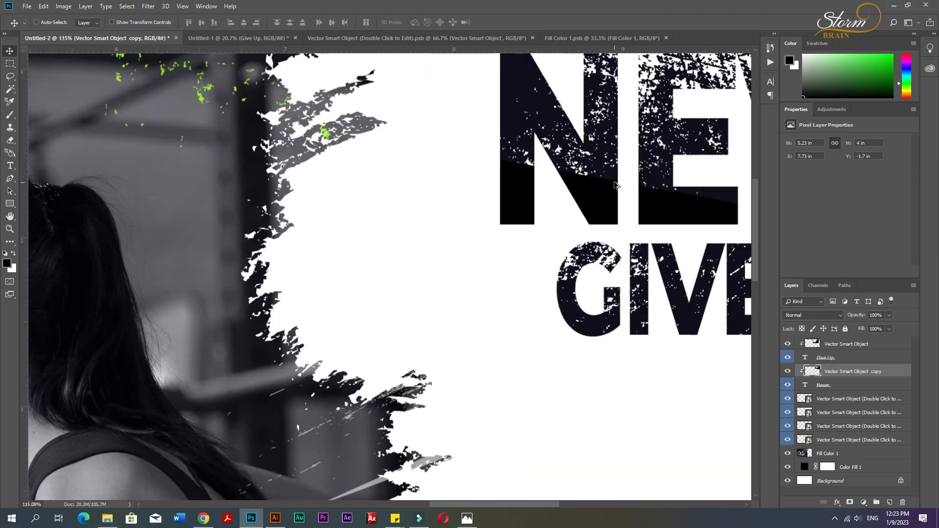
pyautogui.hotkey('ctrl', '-')
pyautogui.hotkey('ctrl', '+')
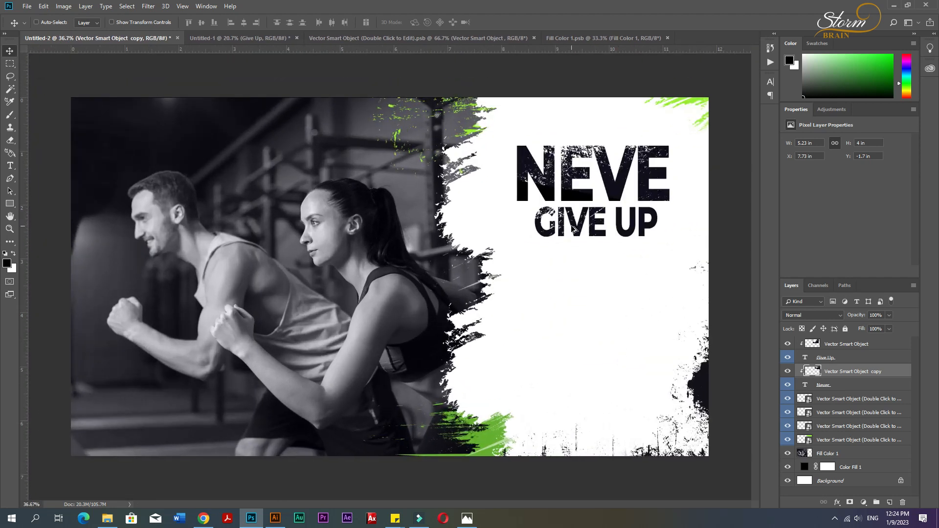
# Step: Copy the Become strONGER text from Untitled-1 to just below GIVE UP in Untitled-2 and bring its layer to the top
pyautogui.click(237, 38)
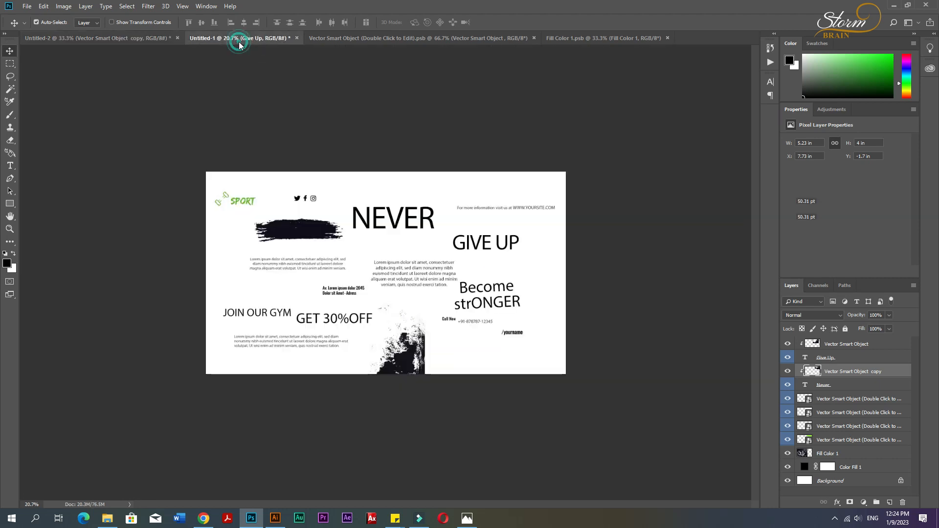
pyautogui.moveTo(479, 292); pyautogui.dragTo(599, 303)
pyautogui.hotkey('ctrl', 't')
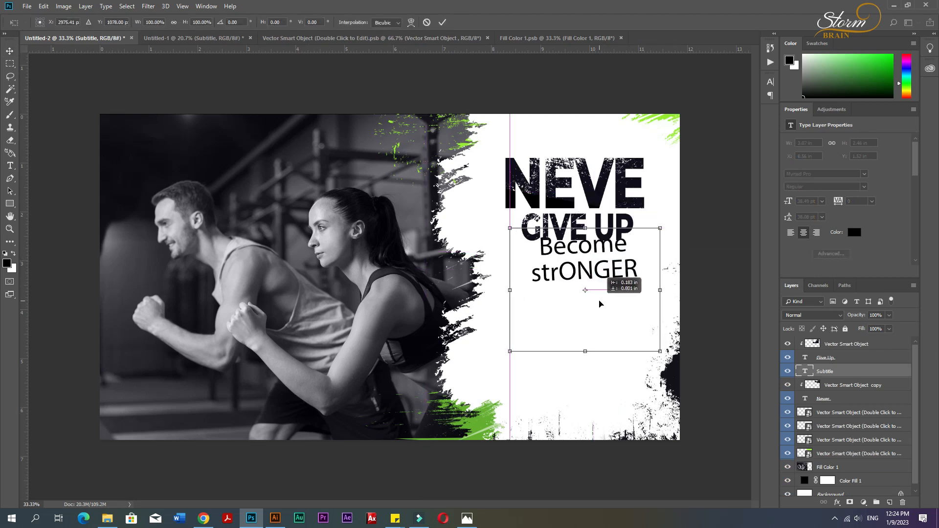
pyautogui.press('Return')
pyautogui.moveTo(846, 380); pyautogui.dragTo(841, 342)
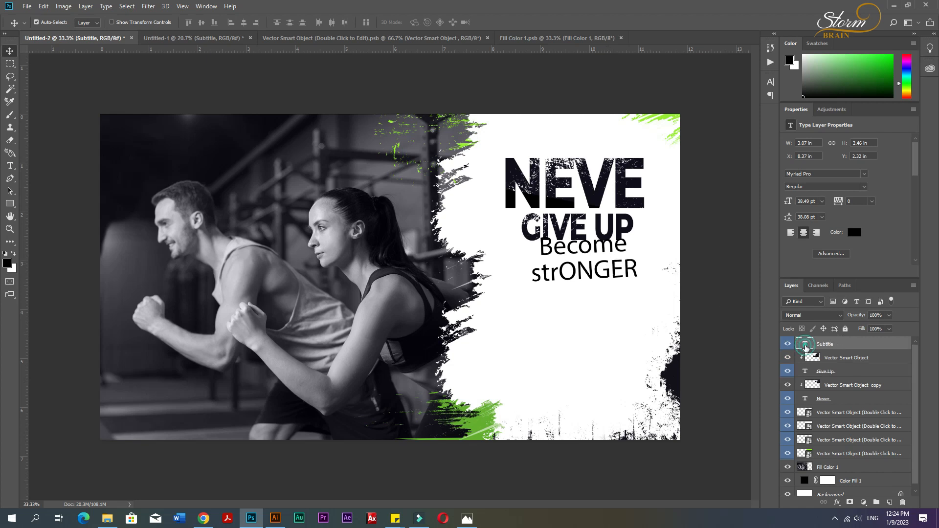
# Step: Set the Become strONGER text's colour to the brush stroke's green, #64af2a
pyautogui.doubleClick(805, 345)
pyautogui.click(852, 233)
pyautogui.click(812, 297)
pyautogui.click(773, 245)
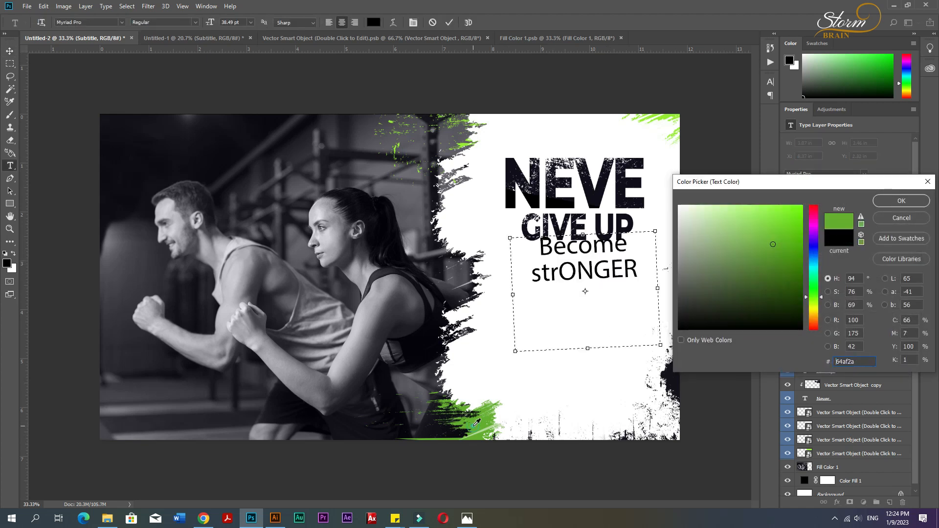
pyautogui.click(897, 203)
# Step: Set the Become strONGER text's font to Edo Regular and move it to about X 8.27 in, Y 2.34 in
pyautogui.click(101, 20)
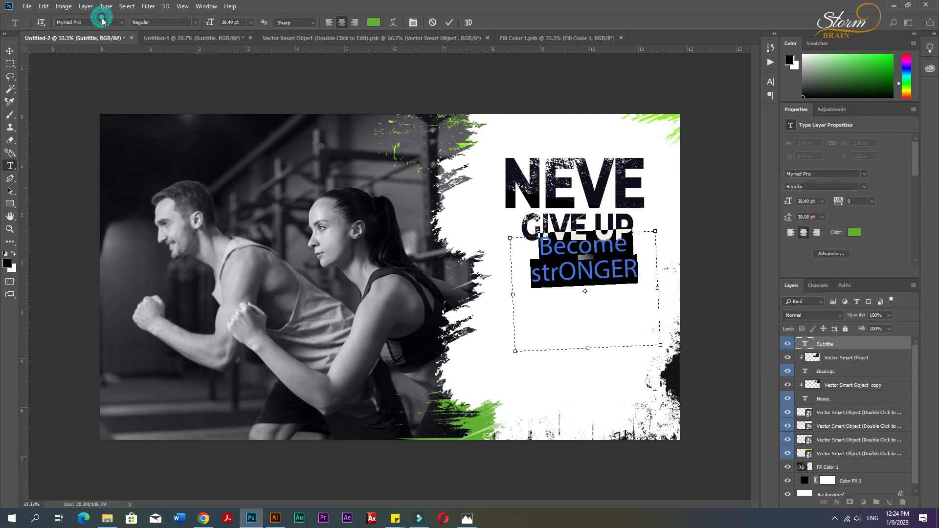
pyautogui.write('edo')
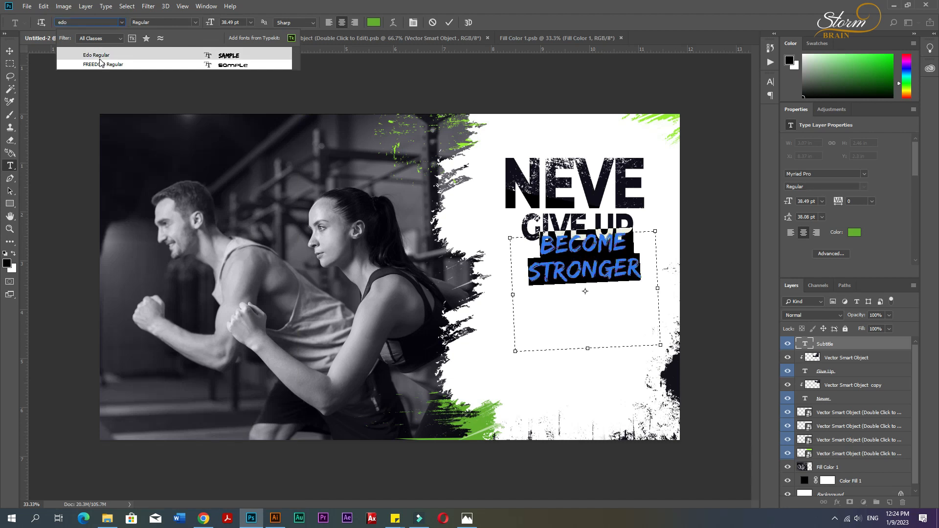
pyautogui.click(98, 56)
pyautogui.click(11, 55)
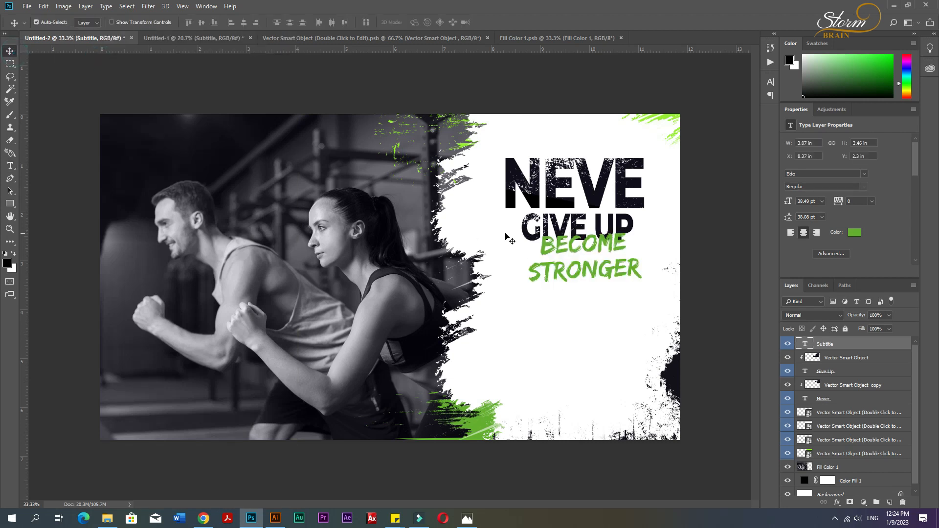
pyautogui.moveTo(579, 272); pyautogui.dragTo(576, 275)
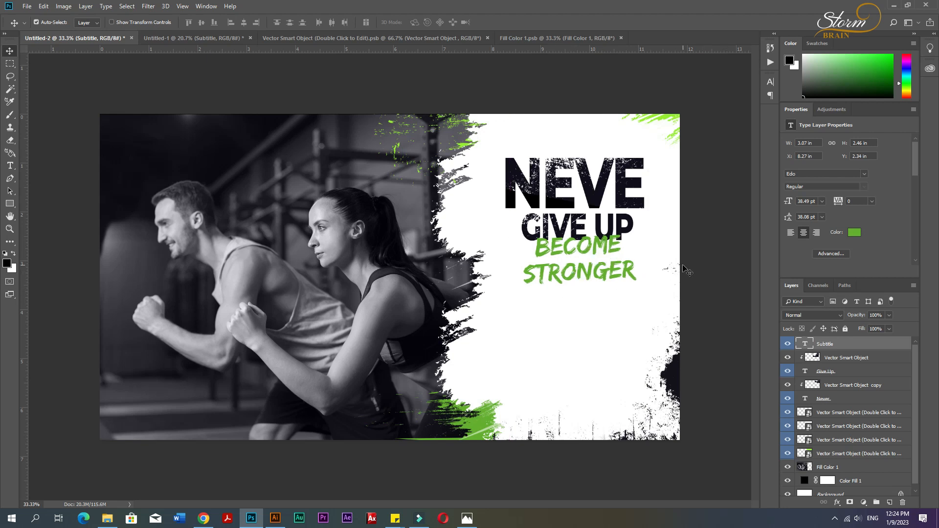
# Step: Change the BECOME STRONGER text's colour to a darker, more saturated green and deselect the layer
pyautogui.click(854, 233)
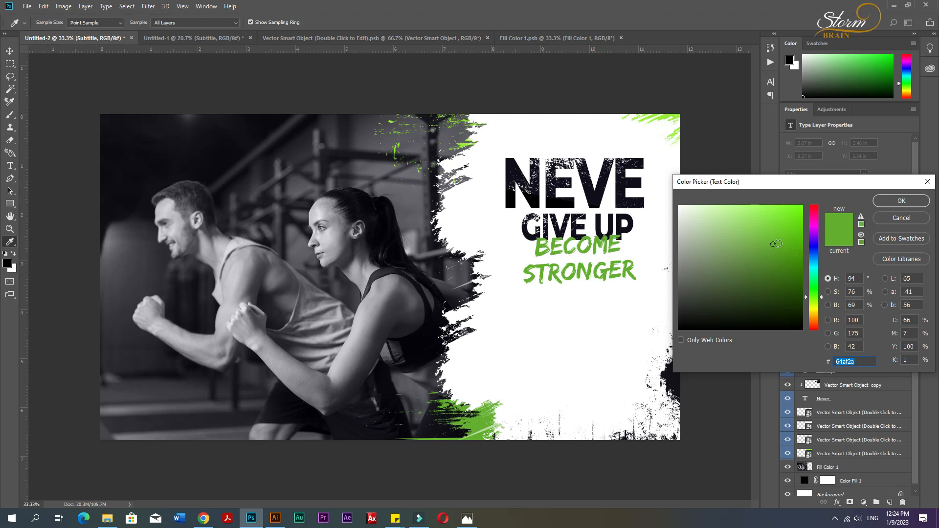
pyautogui.moveTo(809, 244)
pyautogui.mouseDown()
pyautogui.moveTo(804, 259)
pyautogui.moveTo(807, 238)
pyautogui.moveTo(801, 250)
pyautogui.mouseUp()
pyautogui.hotkey('ctrl', 'z')
pyautogui.hotkey('ctrl', 'z')
pyautogui.click(901, 201)
pyautogui.press('v')
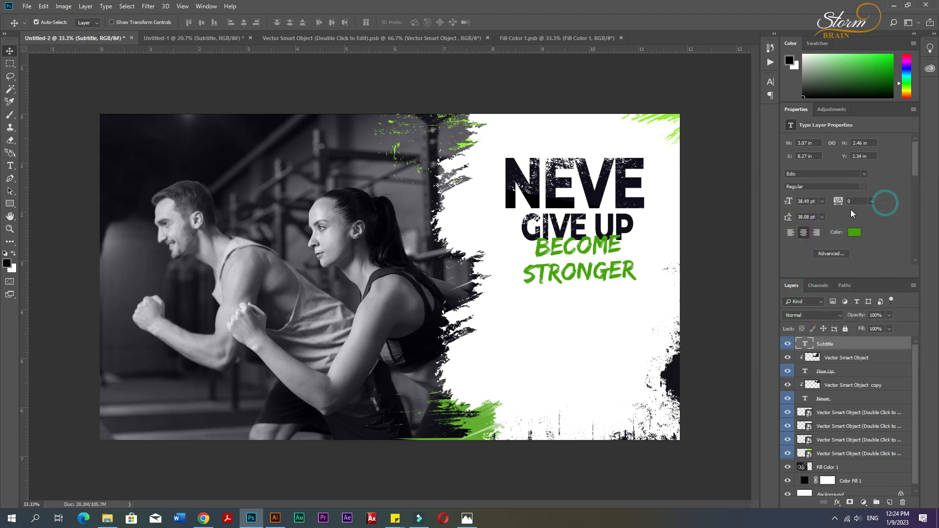
pyautogui.click(682, 268)
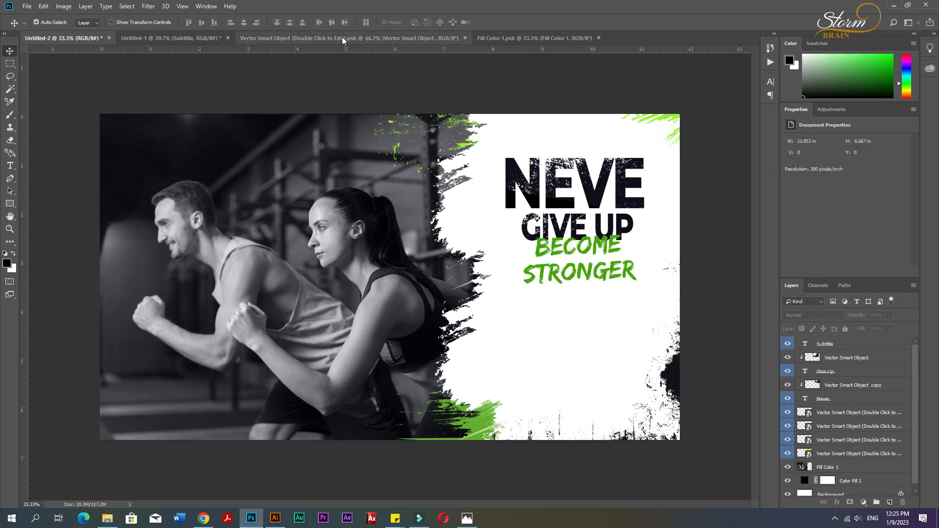
# Step: Copy the centred lorem ipsum body text from Untitled-1 into Untitled-2, below the BECOME STRONGER text
pyautogui.click(345, 38)
pyautogui.click(193, 37)
pyautogui.moveTo(402, 267); pyautogui.dragTo(585, 332)
# Step: Switch to the Untitled-1 document and select its four text layers from Web through /yourname
pyautogui.click(204, 39)
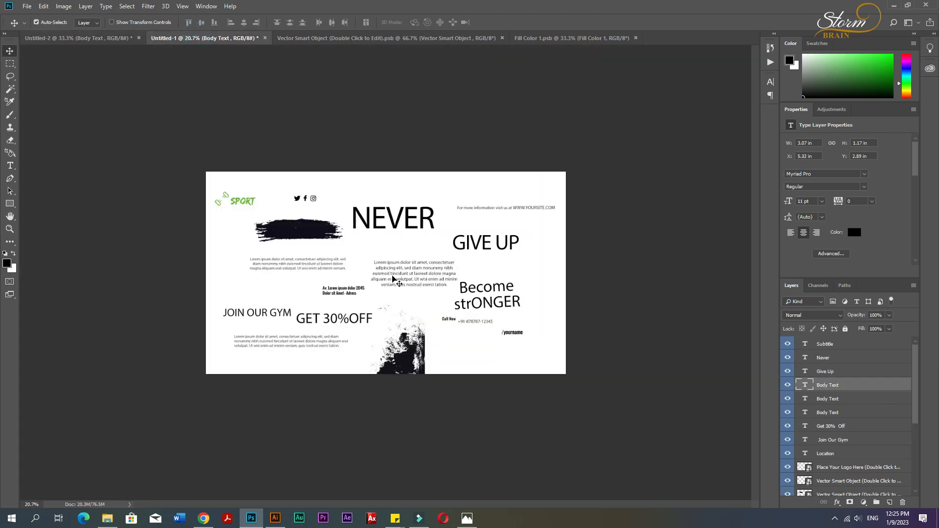
pyautogui.click(519, 338)
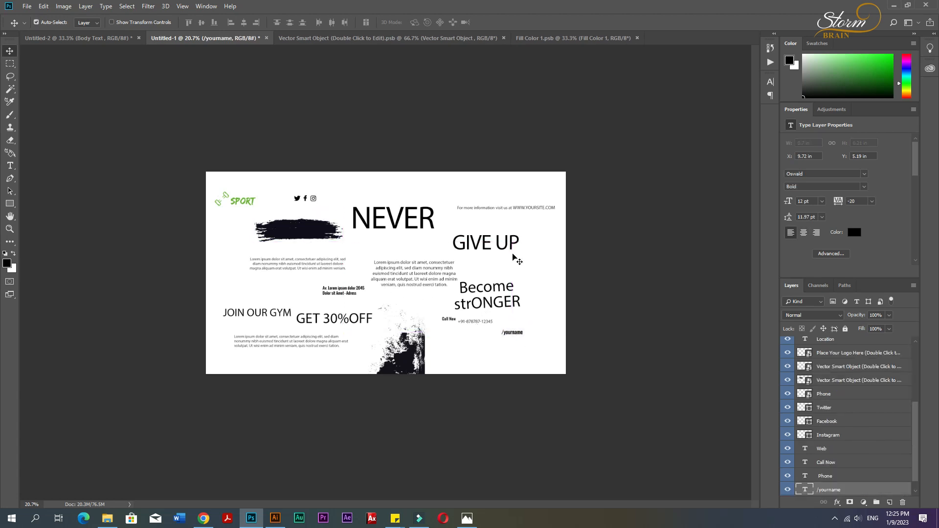
pyautogui.scroll(-1, 828, 405)
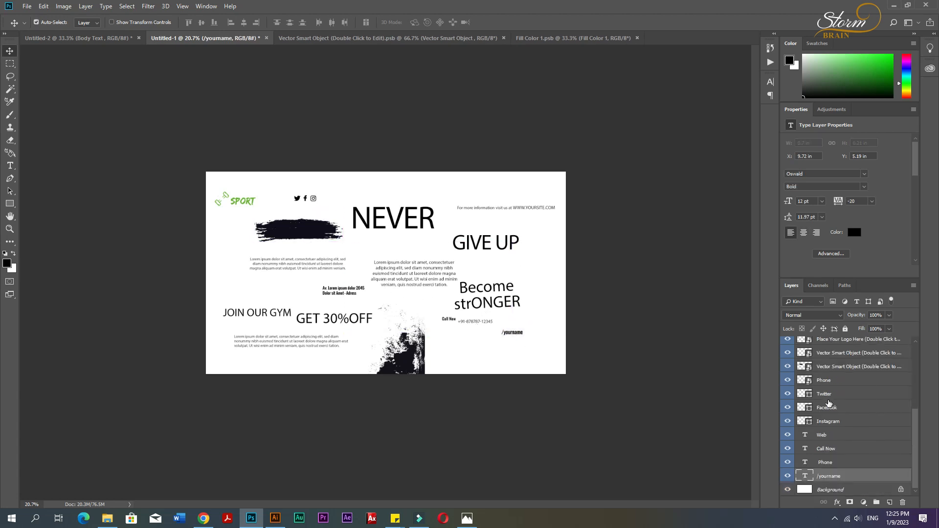
pyautogui.keyDown('shift'); pyautogui.click(826, 434); pyautogui.keyUp('shift')
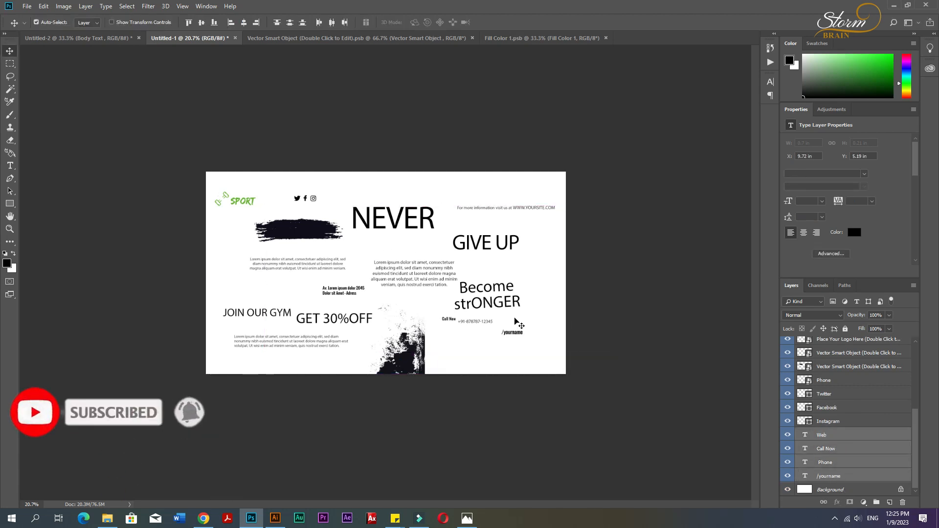
pyautogui.hotkey('ctrl', 't')
pyautogui.press('Return')
pyautogui.moveTo(298, 200); pyautogui.dragTo(255, 188)
pyautogui.hotkey('ctrl', 'z')
pyautogui.click(828, 382)
pyautogui.keyDown('shift'); pyautogui.click(832, 422); pyautogui.keyUp('shift')
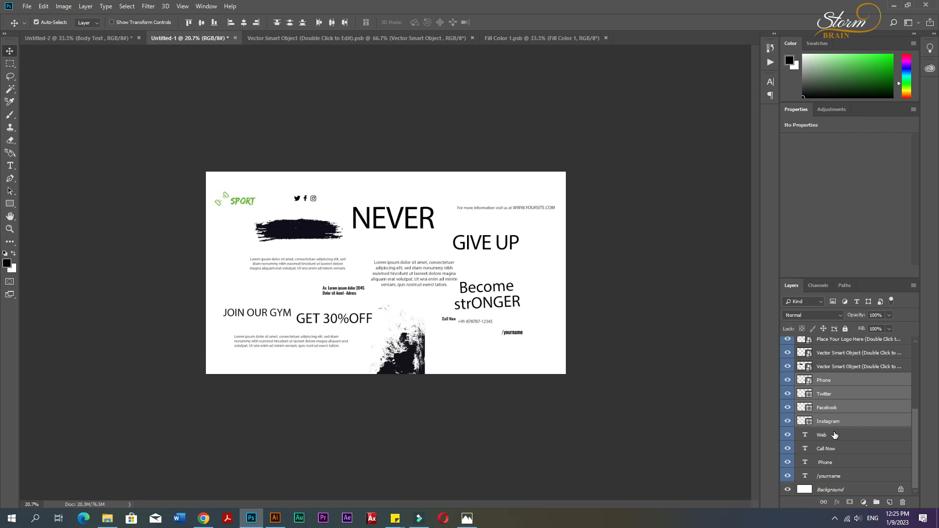
# Step: Copy the website information line from Untitled-1 into Untitled-2, above the NEVE headline at about X 7.96 in, Y 0.43 in
pyautogui.click(834, 434)
pyautogui.click(788, 436)
pyautogui.click(787, 437)
pyautogui.click(817, 439)
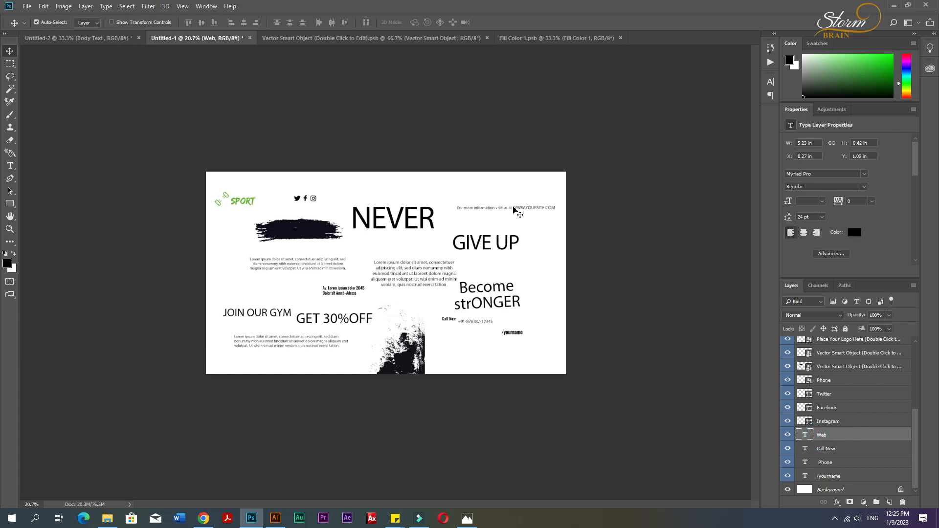
pyautogui.scroll(4, 513, 210)
pyautogui.moveTo(640, 136); pyautogui.dragTo(592, 151)
pyautogui.hotkey('ctrl', 't')
pyautogui.press('Return')
# Step: Set the whole website information line to the Semibold style of Myriad Pro
pyautogui.scroll(6, 606, 136)
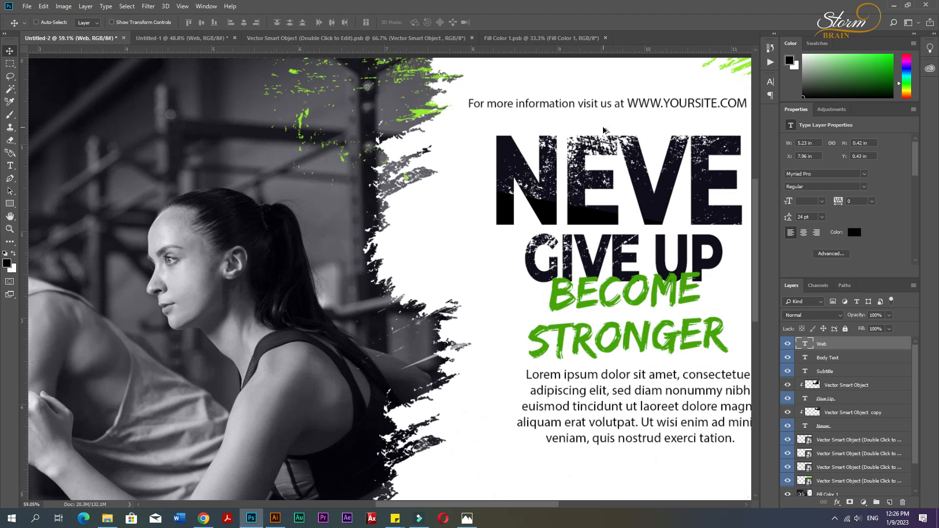
pyautogui.scroll(1, 664, 137)
pyautogui.doubleClick(653, 164)
pyautogui.hotkey('ctrl', 'a')
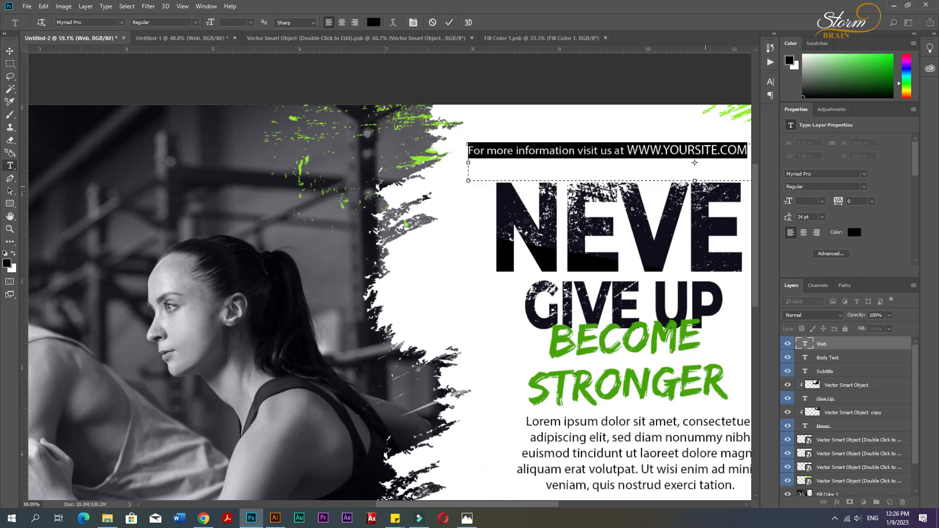
pyautogui.click(863, 187)
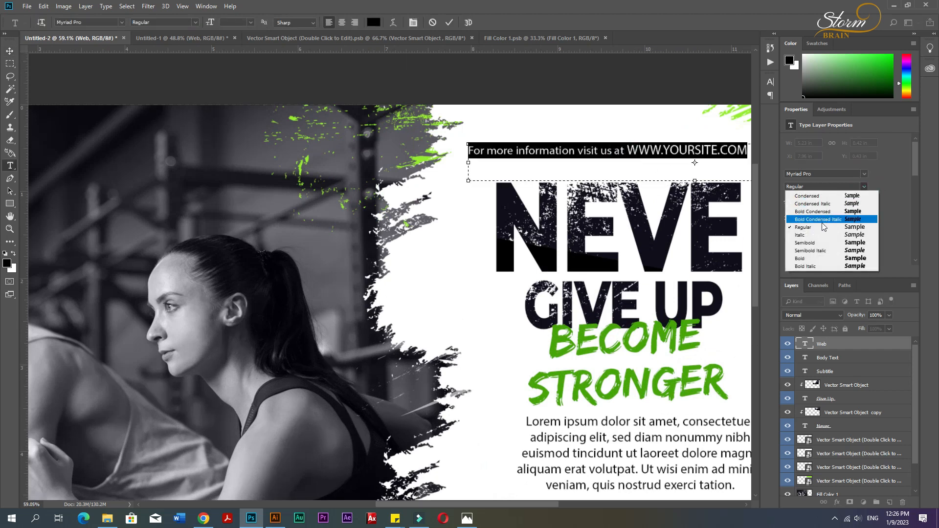
pyautogui.click(831, 237)
pyautogui.moveTo(634, 150); pyautogui.dragTo(667, 151)
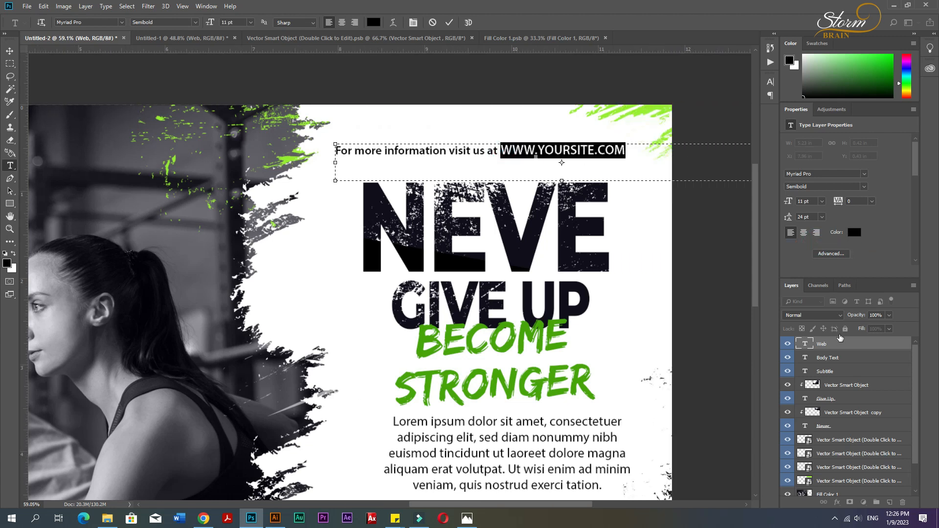
pyautogui.click(863, 188)
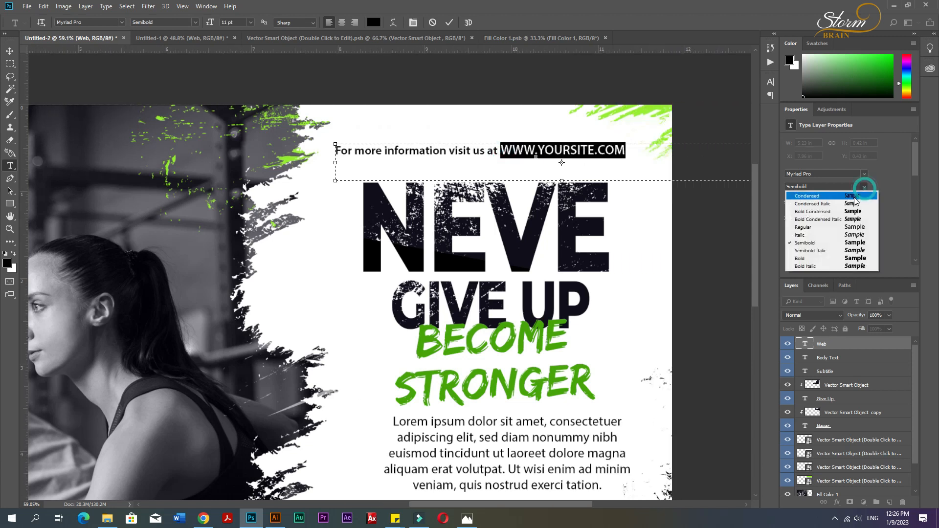
pyautogui.click(809, 257)
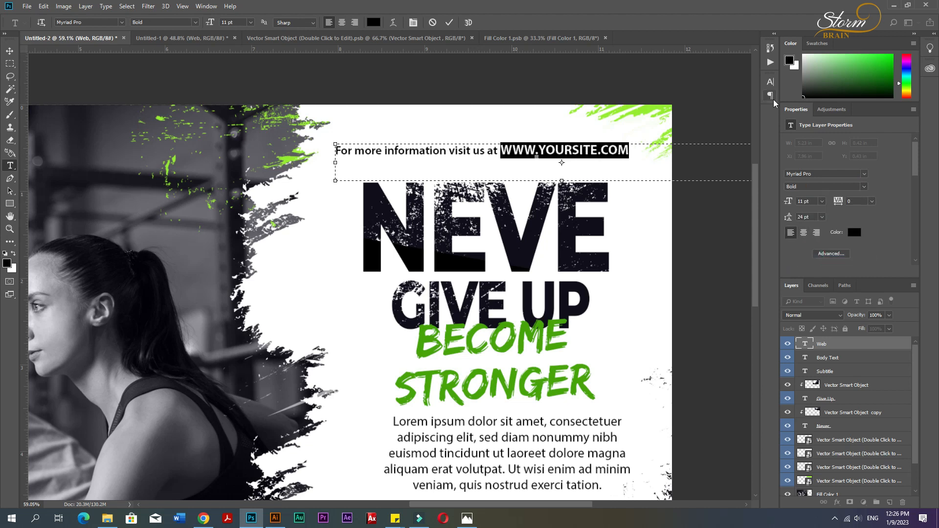
pyautogui.click(771, 81)
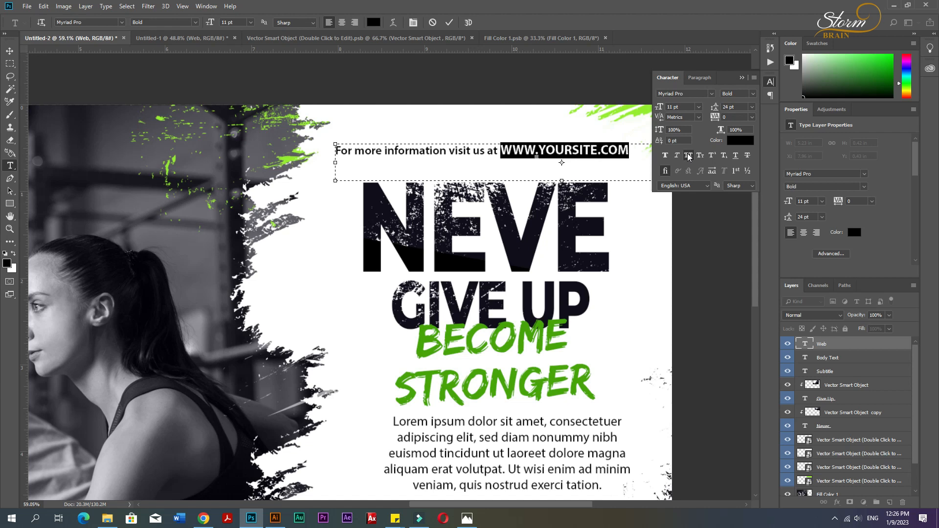
pyautogui.click(665, 155)
pyautogui.click(10, 51)
pyautogui.click(742, 78)
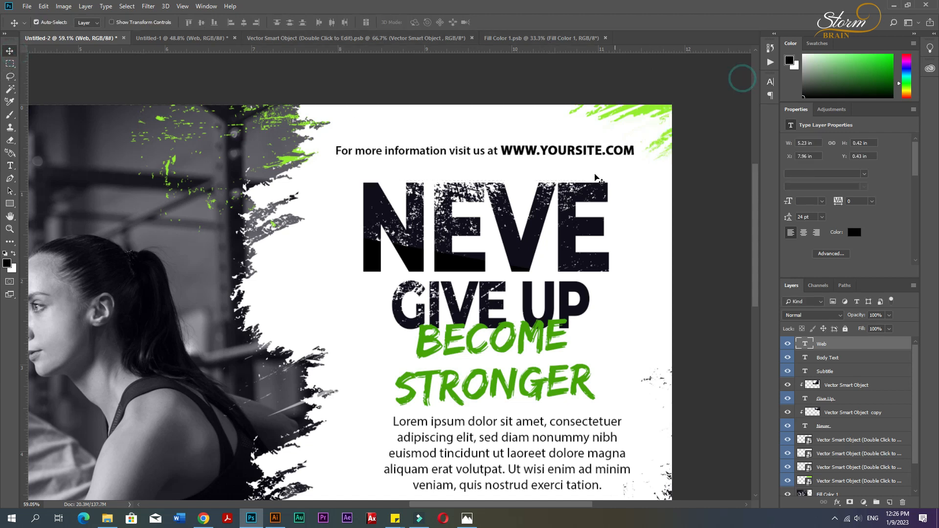
# Step: Copy the wide black brush stroke from Untitled-1 into Untitled-2, below the centred body text
pyautogui.scroll(-3, 586, 189)
pyautogui.scroll(1, 585, 189)
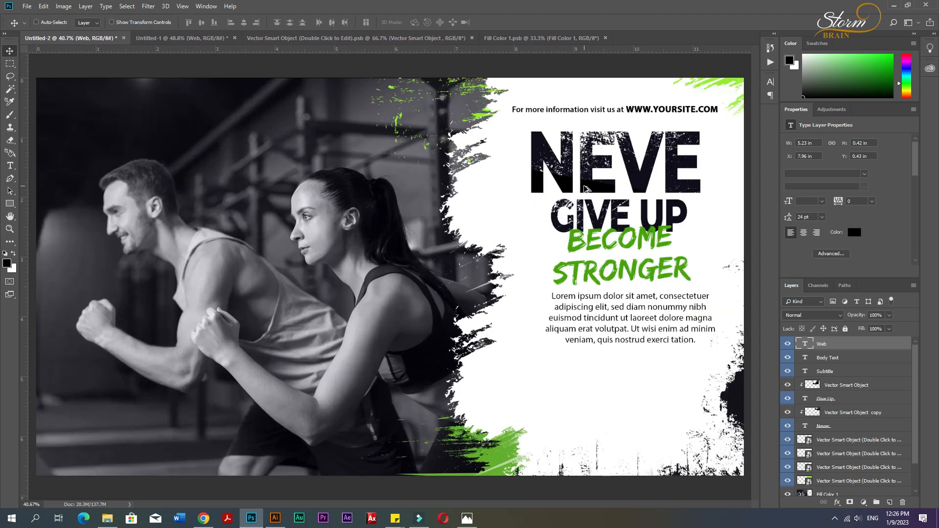
pyautogui.click(212, 38)
pyautogui.moveTo(132, 216)
pyautogui.mouseDown()
pyautogui.moveTo(60, 49)
pyautogui.moveTo(71, 38)
pyautogui.moveTo(371, 274)
pyautogui.mouseUp()
pyautogui.moveTo(614, 410); pyautogui.dragTo(632, 400)
# Step: Copy the three-line centred lorem ipsum text from Untitled-1 to below the black brush stroke, at about X 8.22 in, Y 5.84 in
pyautogui.click(259, 37)
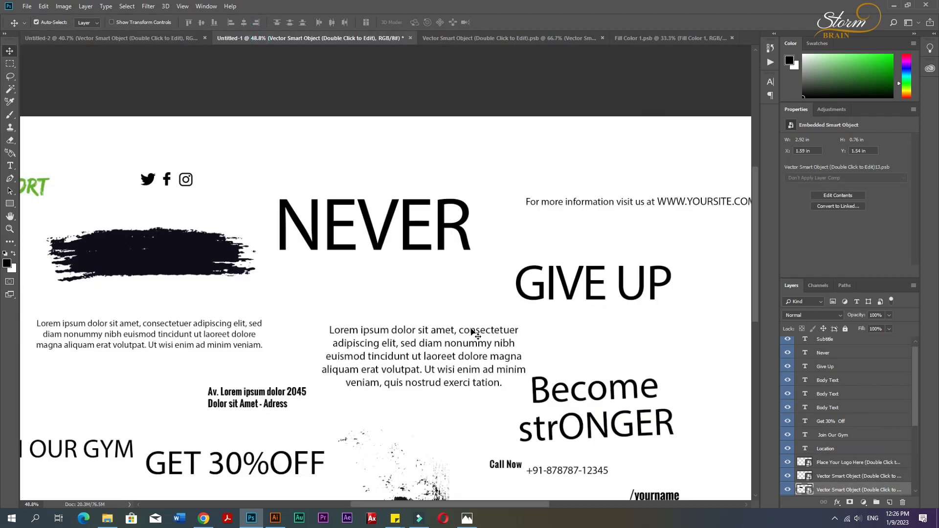
pyautogui.scroll(-3, 447, 289)
pyautogui.scroll(1, 330, 290)
pyautogui.moveTo(266, 264); pyautogui.dragTo(272, 161)
pyautogui.moveTo(626, 425); pyautogui.dragTo(625, 451)
pyautogui.moveTo(606, 389)
pyautogui.mouseDown()
pyautogui.moveTo(617, 382)
pyautogui.moveTo(607, 380)
pyautogui.mouseUp()
pyautogui.moveTo(622, 439); pyautogui.dragTo(624, 433)
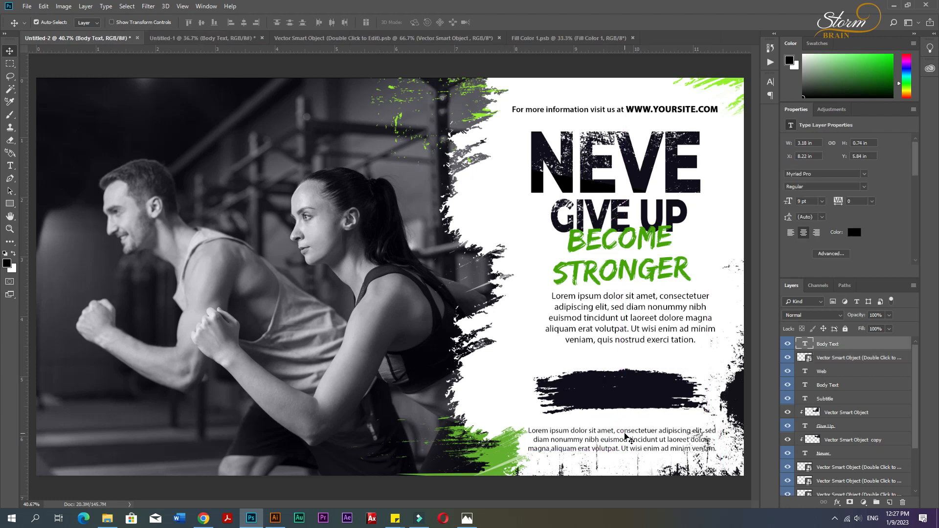
# Step: Shift the black grunge texture at the banner's lower-right edge slightly, to about X 7.65 in, Y 3.07 in
pyautogui.click(732, 446)
pyautogui.moveTo(716, 408); pyautogui.dragTo(734, 414)
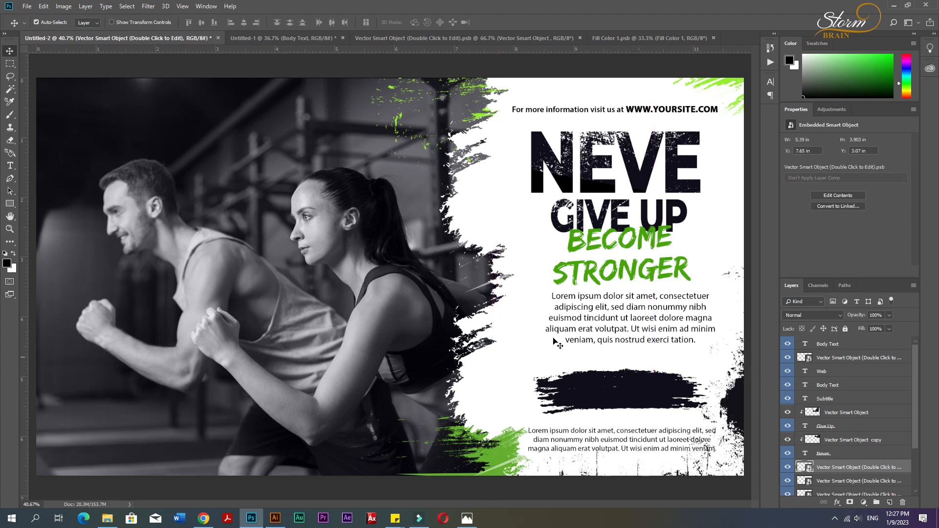
# Step: Copy the two-line location address text from Untitled-1 onto the lower part of the workout photo in Untitled-2
pyautogui.click(257, 39)
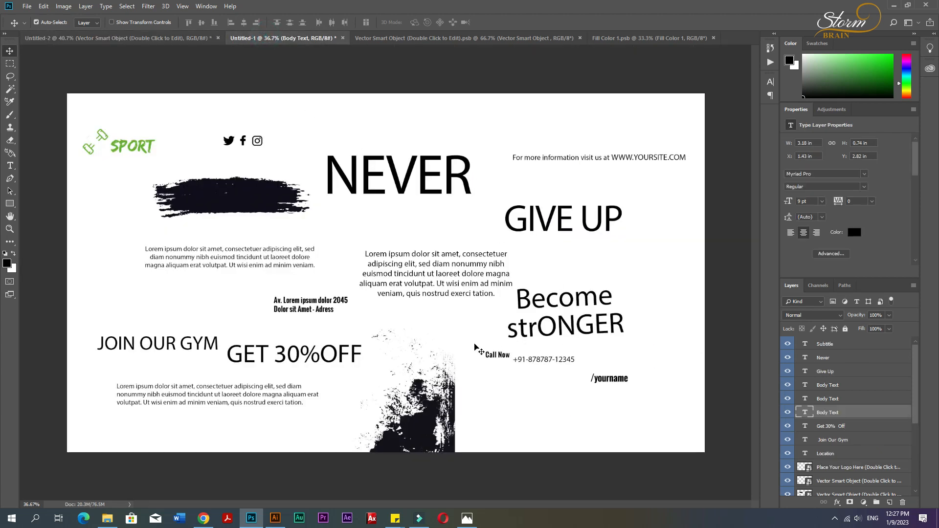
pyautogui.scroll(-2, 474, 347)
pyautogui.scroll(4, 442, 296)
pyautogui.scroll(-3, 443, 296)
pyautogui.scroll(2, 442, 296)
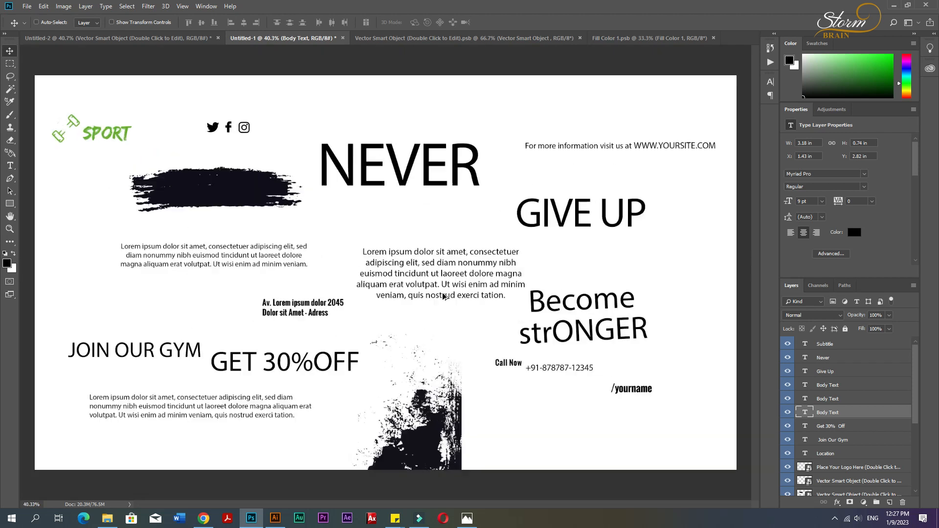
pyautogui.scroll(1, 409, 290)
pyautogui.scroll(-2, 409, 289)
pyautogui.scroll(1, 410, 290)
pyautogui.moveTo(289, 315); pyautogui.dragTo(340, 469)
# Step: Set the location address text's colour to white and move it to about X 4.01 in, Y 6.07 in
pyautogui.hotkey('ctrl', 't')
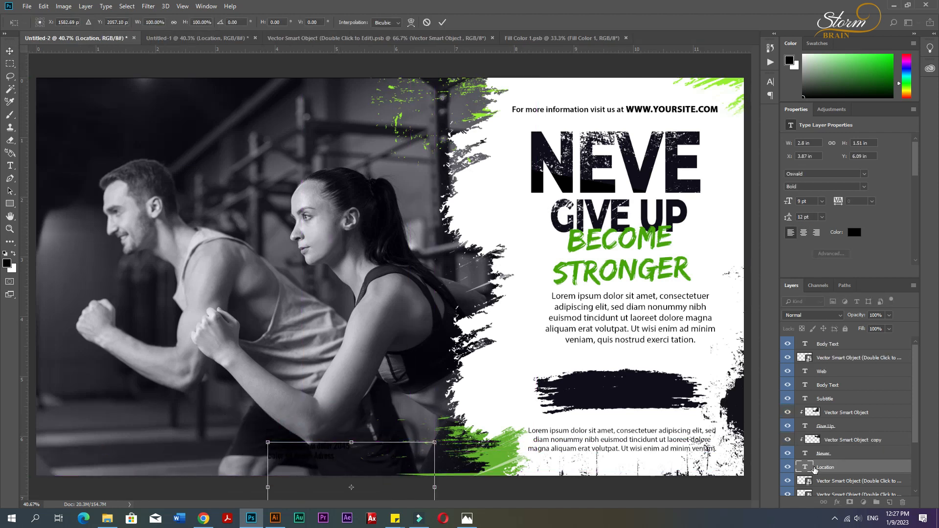
pyautogui.click(856, 233)
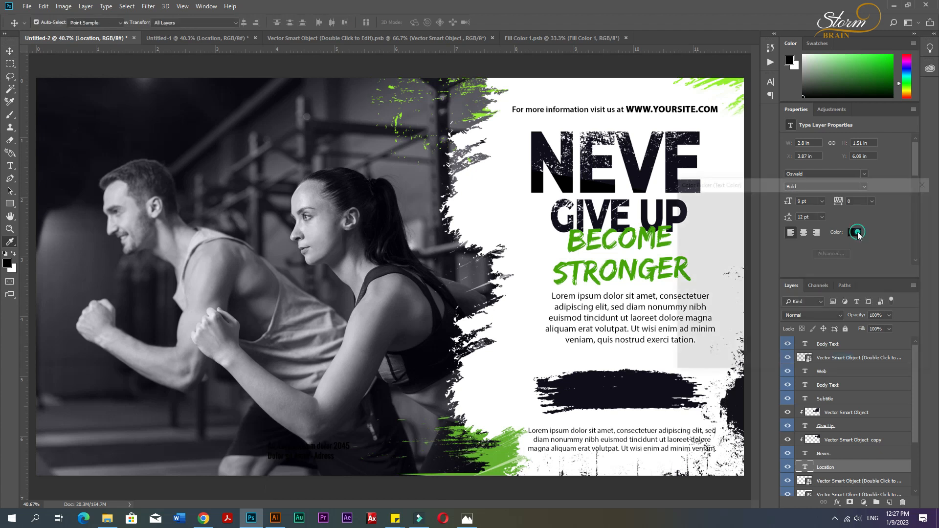
pyautogui.click(901, 200)
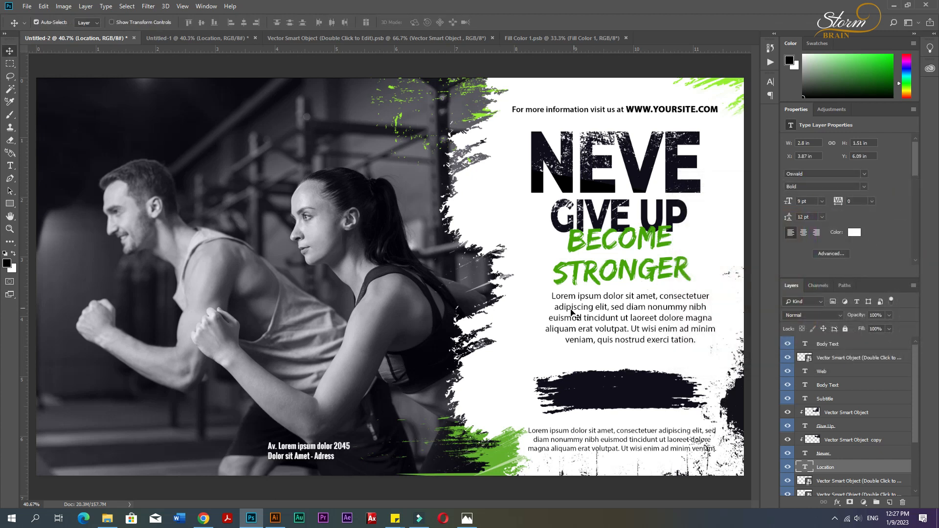
pyautogui.moveTo(333, 450); pyautogui.dragTo(344, 448)
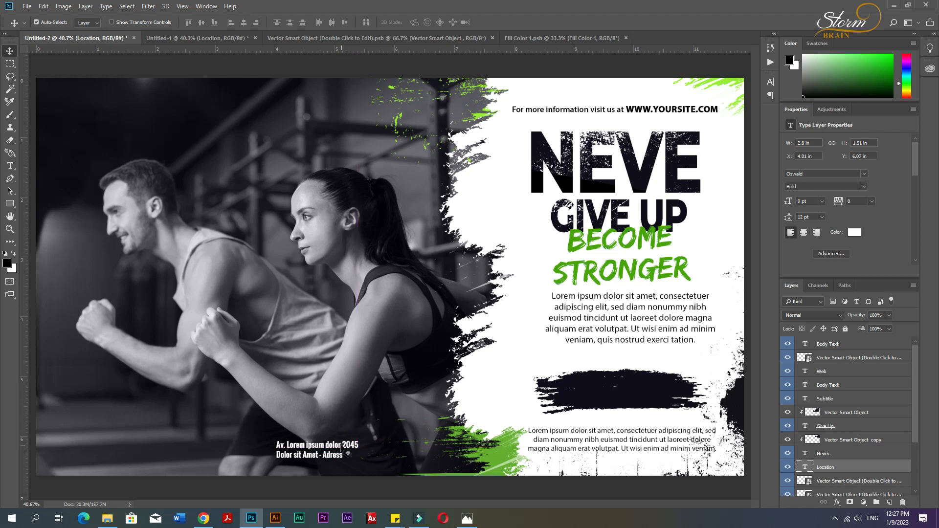
pyautogui.click(387, 457)
# Step: Copy the Call Now and Phone texts from Untitled-1 into Untitled-2 and bring both layers to the top of the stack
pyautogui.click(215, 38)
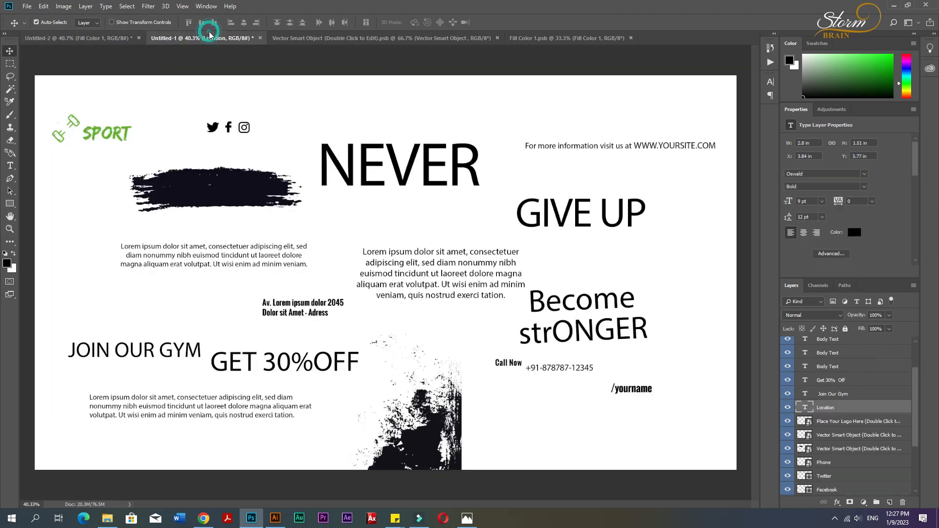
pyautogui.scroll(-4, 435, 298)
pyautogui.scroll(3, 435, 320)
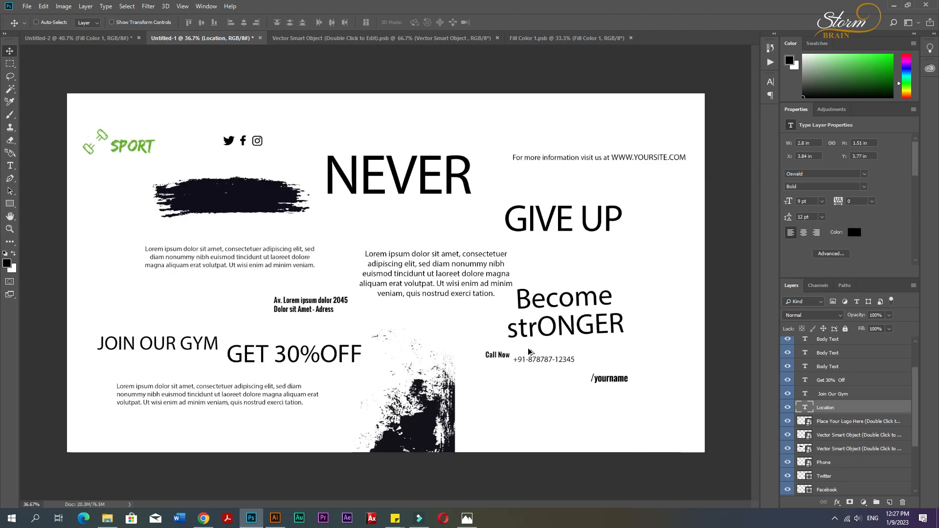
pyautogui.click(527, 362)
pyautogui.keyDown('shift'); pyautogui.click(502, 356); pyautogui.keyUp('shift')
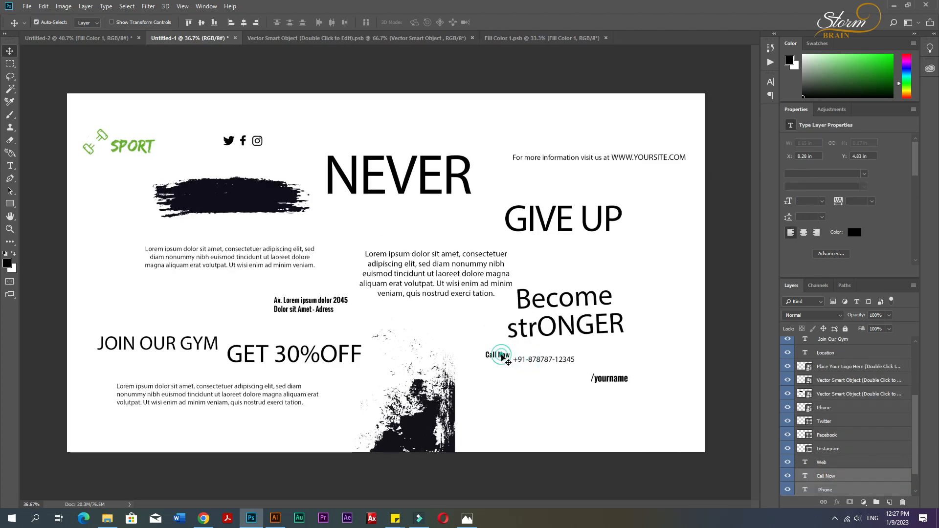
pyautogui.moveTo(499, 355); pyautogui.dragTo(623, 396)
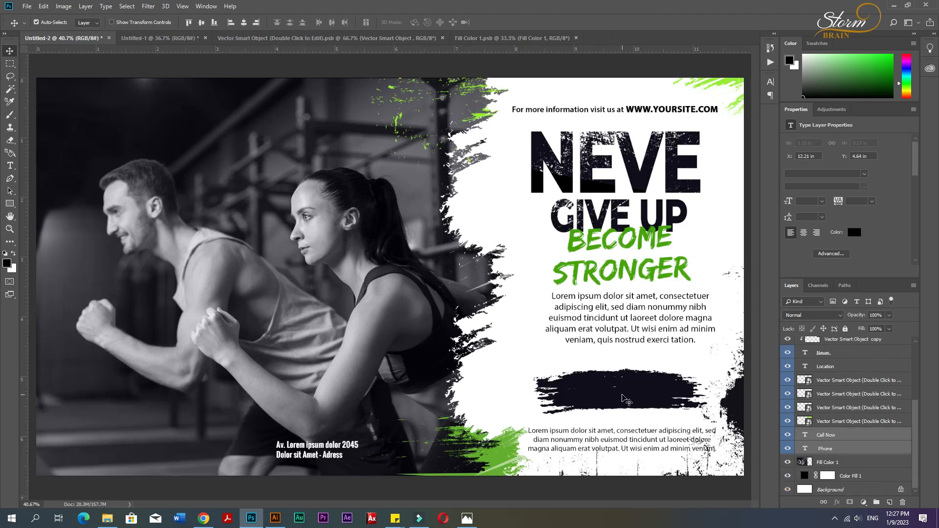
pyautogui.moveTo(848, 435); pyautogui.dragTo(842, 340)
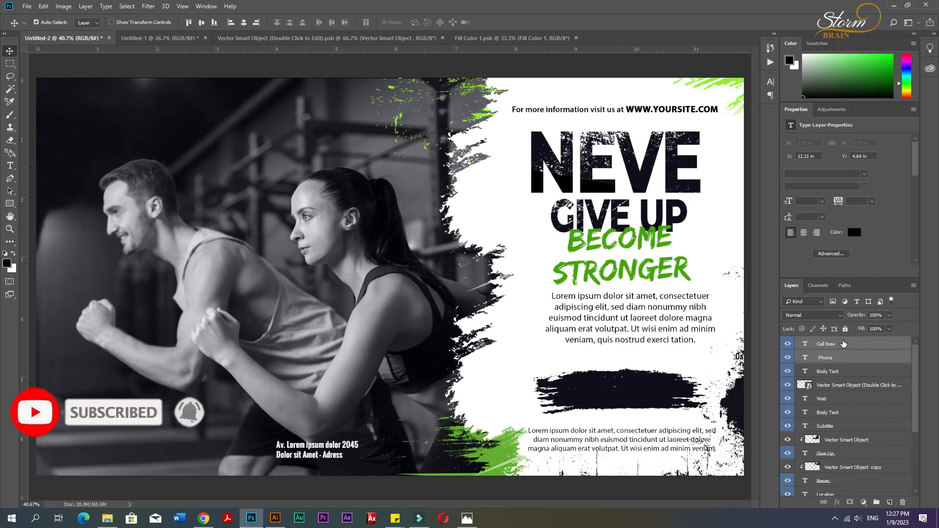
# Step: Place the Call Now and phone number texts on the black brush stroke and set their colour to white, #ffffff
pyautogui.hotkey('ctrl', 't')
pyautogui.moveTo(700, 375); pyautogui.dragTo(533, 412)
pyautogui.click(853, 232)
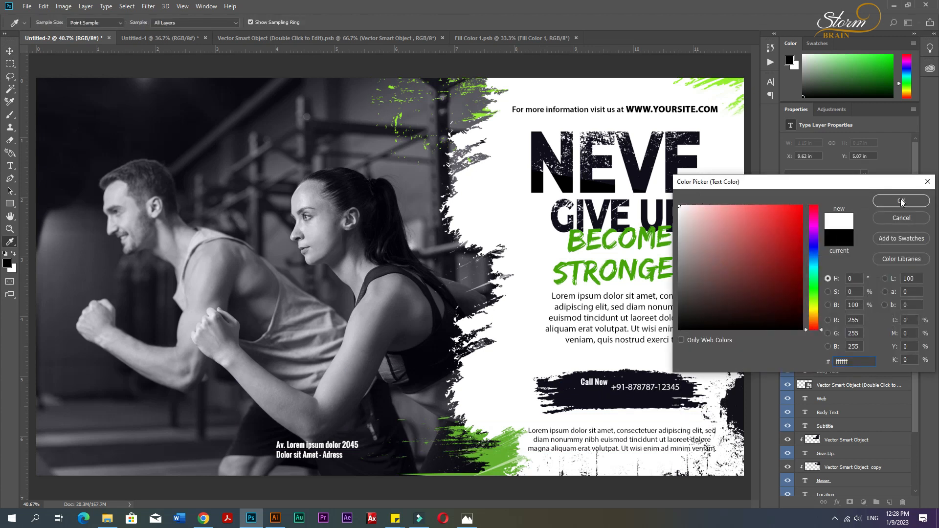
pyautogui.click(901, 201)
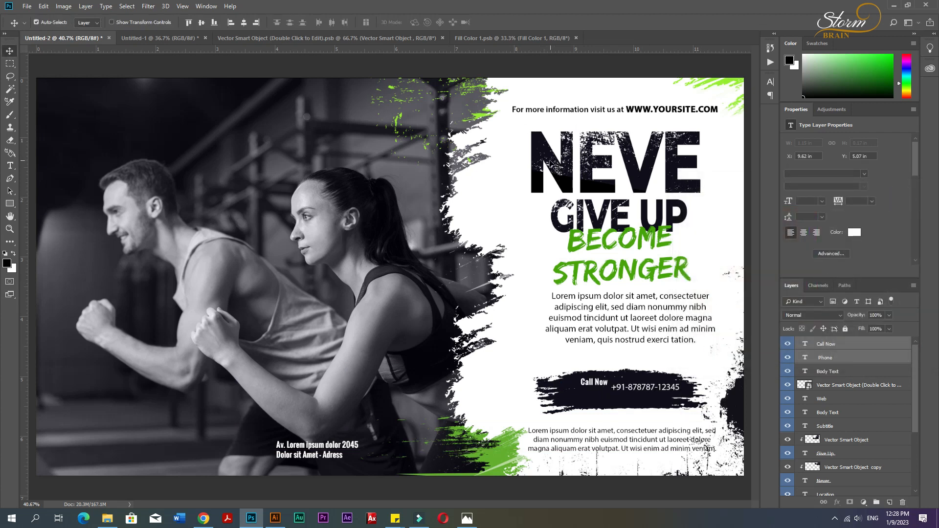
pyautogui.click(231, 23)
pyautogui.hotkey('ctrl', 'z')
# Step: Move the phone number text beneath the Call Now text, to about X 9.02 in, Y 5.12 in
pyautogui.click(834, 358)
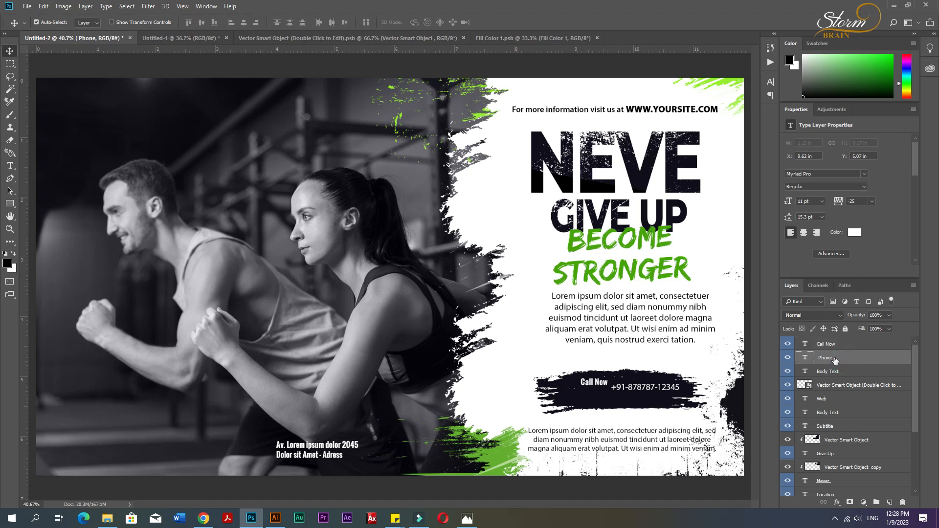
pyautogui.hotkey('shift', 'Left')
pyautogui.hotkey('shift', 'Left')
pyautogui.hotkey('shift', 'Left')
pyautogui.hotkey('shift', 'Left')
pyautogui.hotkey('shift', 'Left')
pyautogui.hotkey('shift', 'Left')
pyautogui.hotkey('shift', 'Left')
pyautogui.hotkey('shift', 'Left')
pyautogui.hotkey('shift', 'Left')
pyautogui.hotkey('shift', 'Left')
pyautogui.hotkey('shift', 'Left')
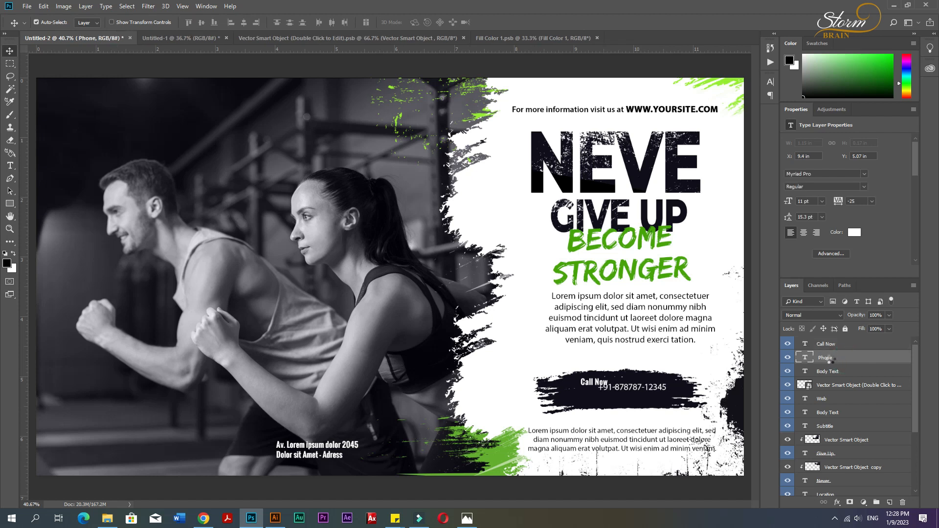
pyautogui.press('Down')
pyautogui.press('Down')
pyautogui.press('Down')
pyautogui.press('Down')
pyautogui.press('Down')
pyautogui.press('Down')
pyautogui.press('Down')
pyautogui.press('Down')
pyautogui.press('Down')
pyautogui.press('Down')
pyautogui.press('Down')
pyautogui.press('Down')
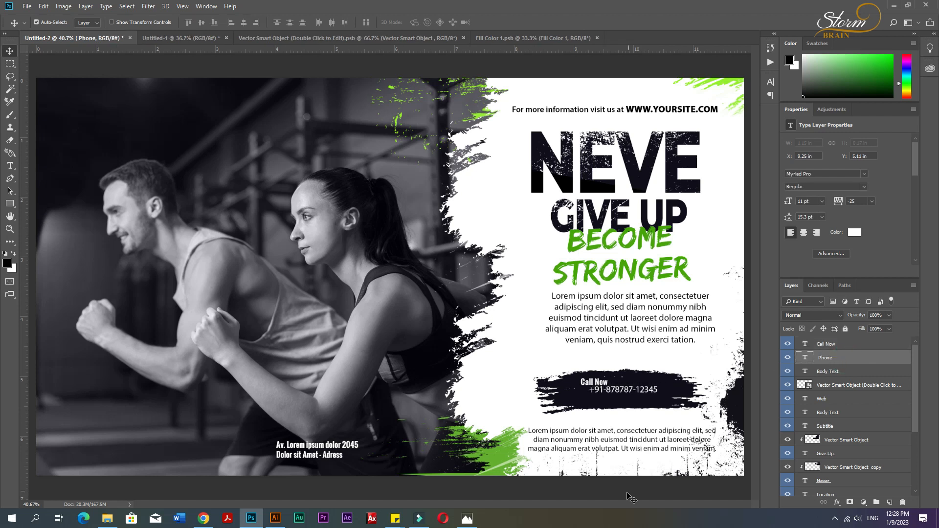
pyautogui.scroll(4, 613, 386)
pyautogui.scroll(3, 613, 386)
pyautogui.hotkey('shift', 'Left')
pyautogui.hotkey('shift', 'Left')
pyautogui.hotkey('shift', 'Left')
pyautogui.hotkey('shift', 'Left')
pyautogui.hotkey('shift', 'Left')
pyautogui.hotkey('shift', 'Left')
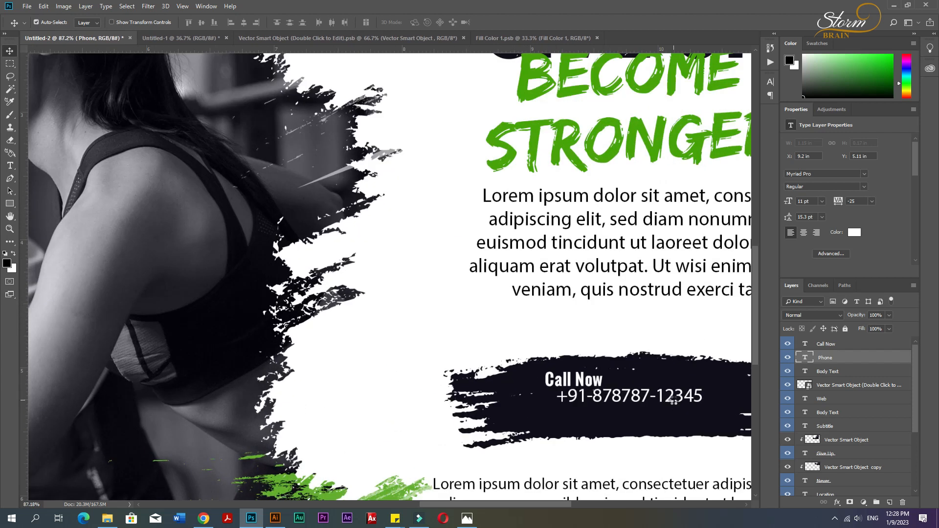
pyautogui.press('Left')
pyautogui.press('Left')
pyautogui.press('Left')
pyautogui.press('Left')
pyautogui.press('Left')
pyautogui.press('Left')
pyautogui.press('Left')
pyautogui.press('Left')
pyautogui.press('Left')
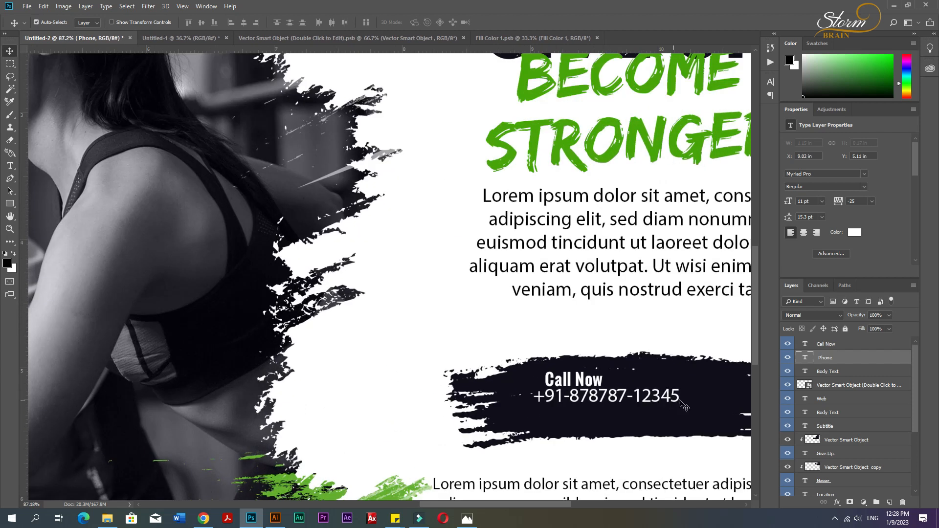
pyautogui.press('Down')
pyautogui.press('Down')
pyautogui.press('Down')
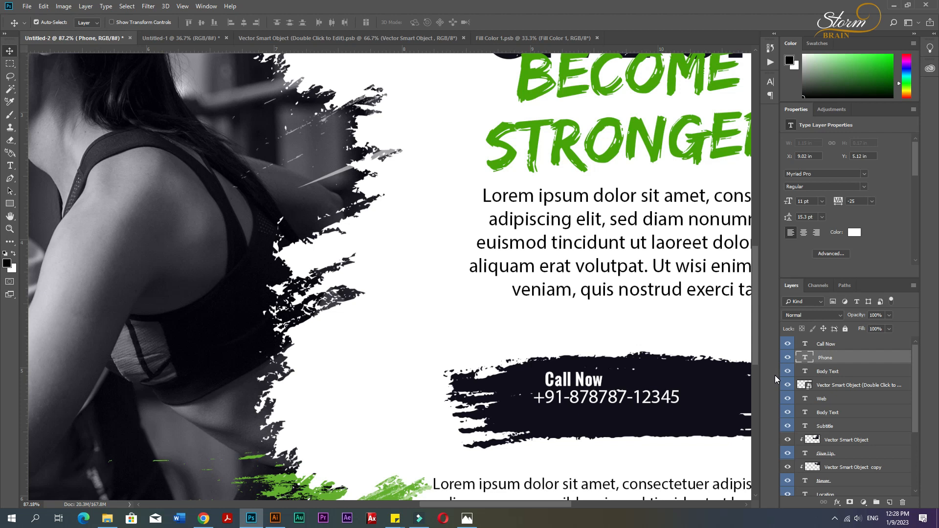
# Step: Make the phone number text Bold and set its colour to green, #46a401
pyautogui.click(864, 186)
pyautogui.click(826, 247)
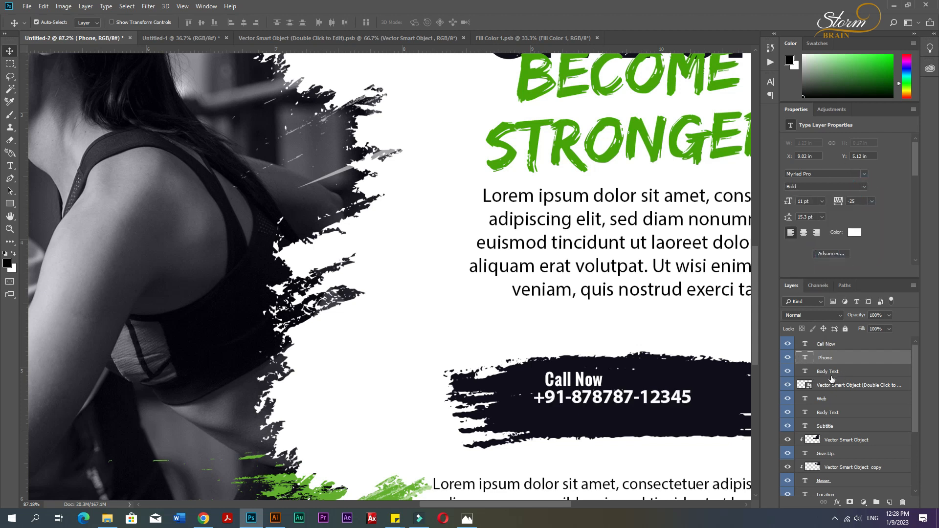
pyautogui.doubleClick(804, 358)
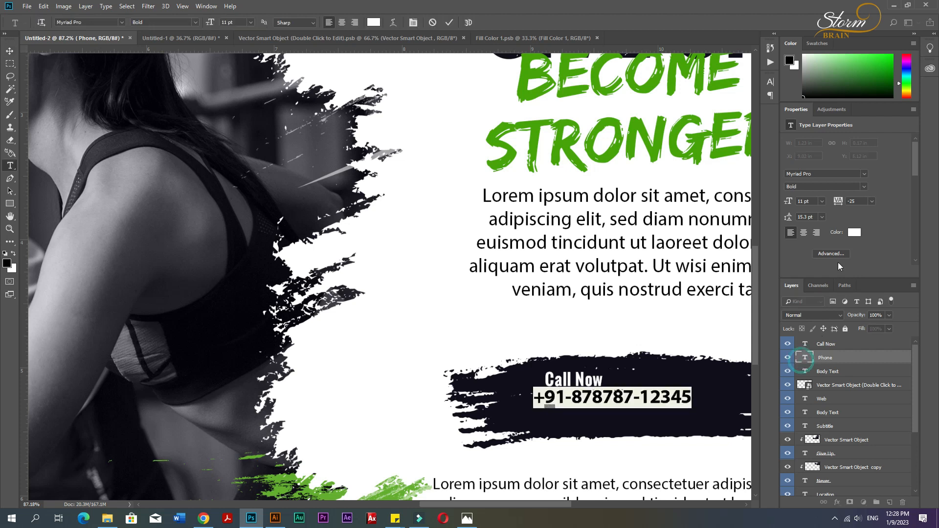
pyautogui.click(854, 233)
pyautogui.write('46a401')
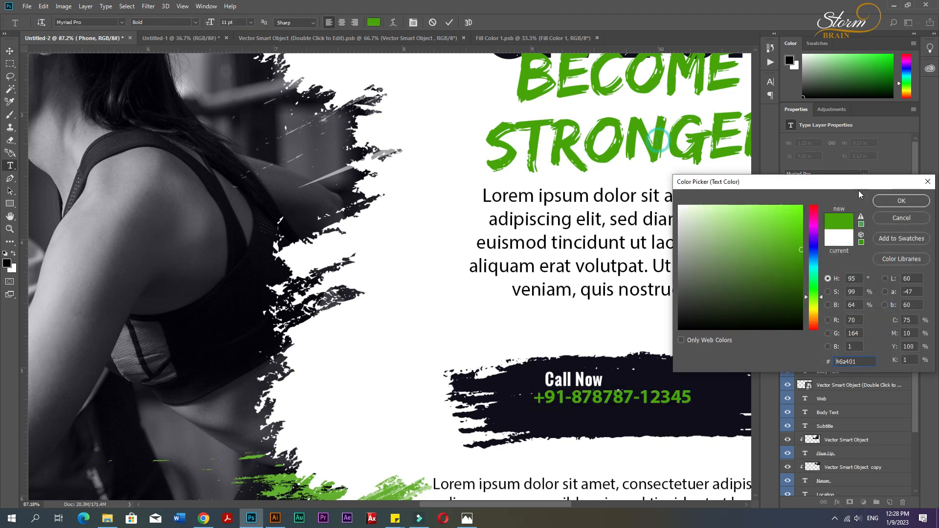
pyautogui.click(902, 202)
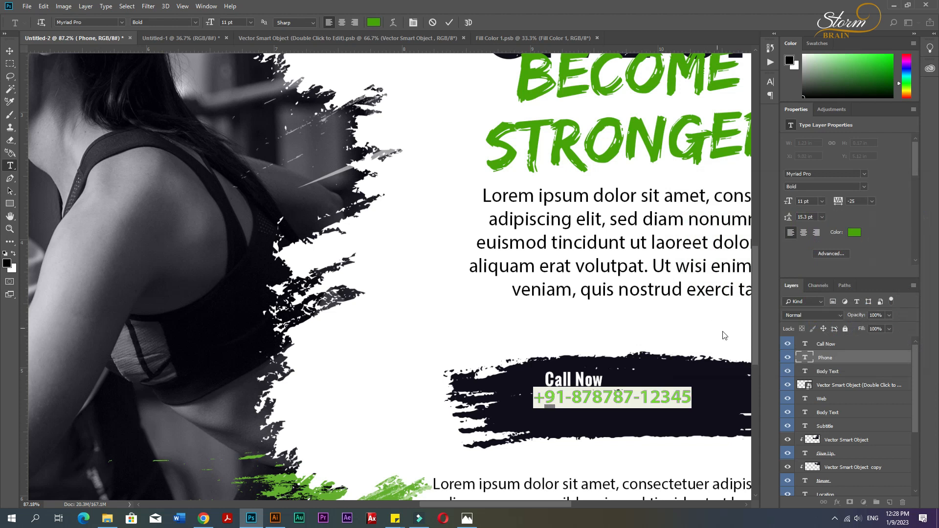
# Step: Move the Call Now and phone number texts together on the black brush stroke to about X 9.33 in, Y 5.2 in
pyautogui.keyDown('shift'); pyautogui.click(829, 348); pyautogui.keyUp('shift')
pyautogui.hotkey('ctrl', 't')
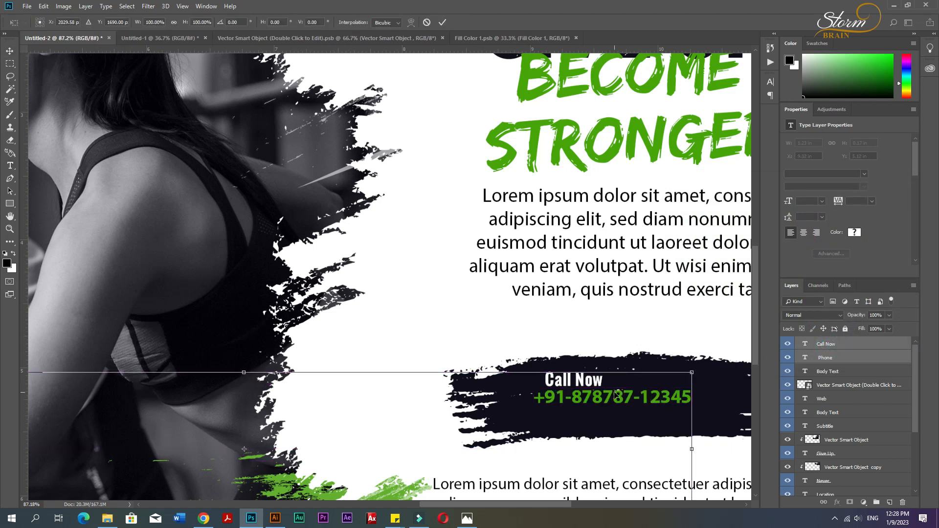
pyautogui.moveTo(608, 393); pyautogui.dragTo(648, 402)
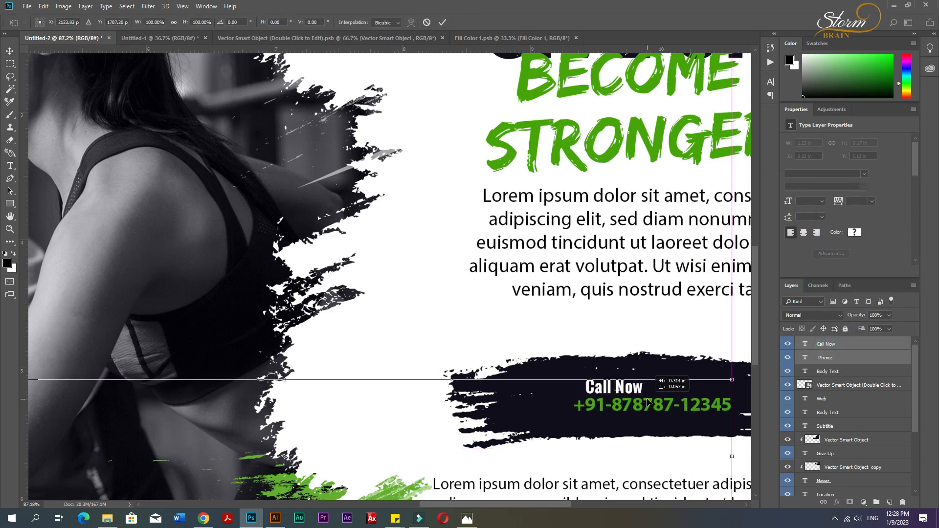
pyautogui.press('Return')
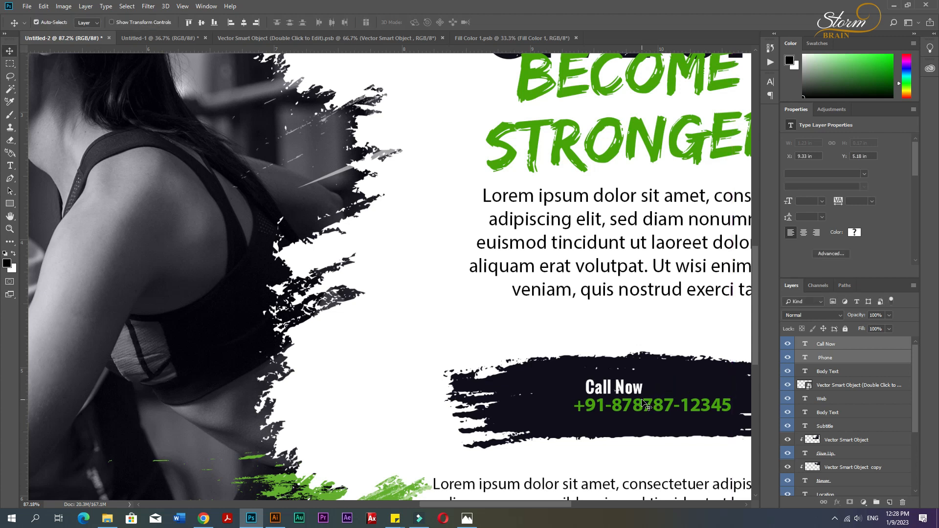
pyautogui.press('Down')
pyautogui.press('Down')
pyautogui.press('Down')
pyautogui.press('Down')
pyautogui.press('Down')
pyautogui.press('Down')
pyautogui.press('Down')
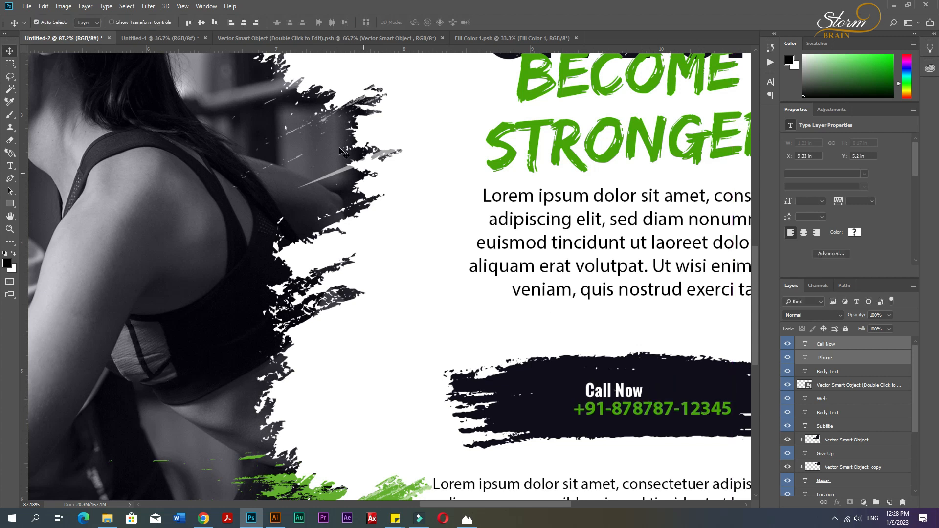
# Step: Copy the white phone icon from Untitled-1 into Untitled-2 and place it beside the Call Now text, at about X 9.02 in, Y 5.11 in
pyautogui.click(162, 43)
pyautogui.scroll(-3, 462, 258)
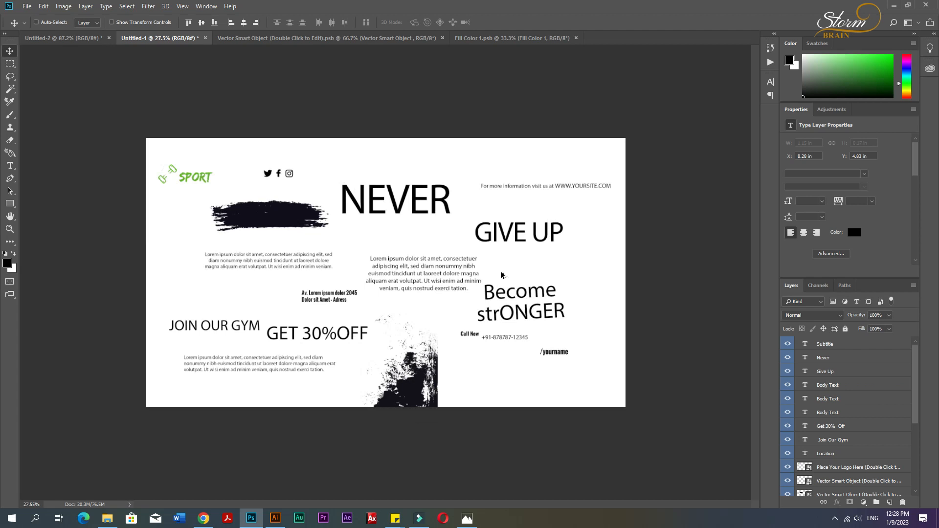
pyautogui.scroll(2, 495, 295)
pyautogui.scroll(9, 313, 181)
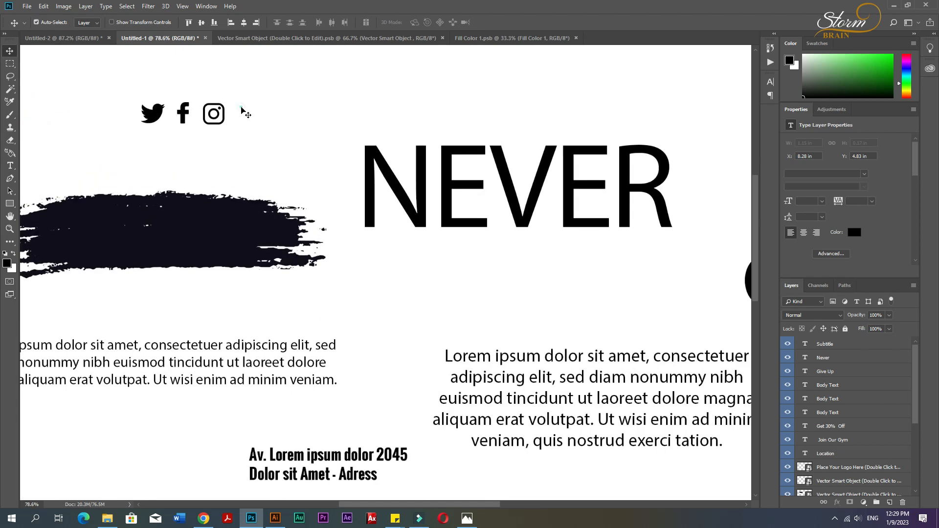
pyautogui.keyDown('ctrl'); pyautogui.click(238, 114); pyautogui.keyUp('ctrl')
pyautogui.click(222, 108)
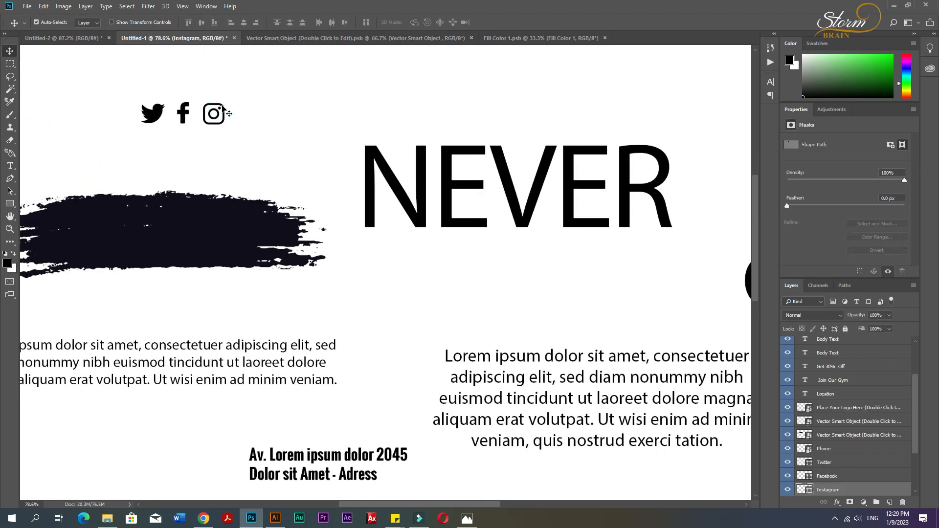
pyautogui.scroll(-2, 638, 344)
pyautogui.click(826, 449)
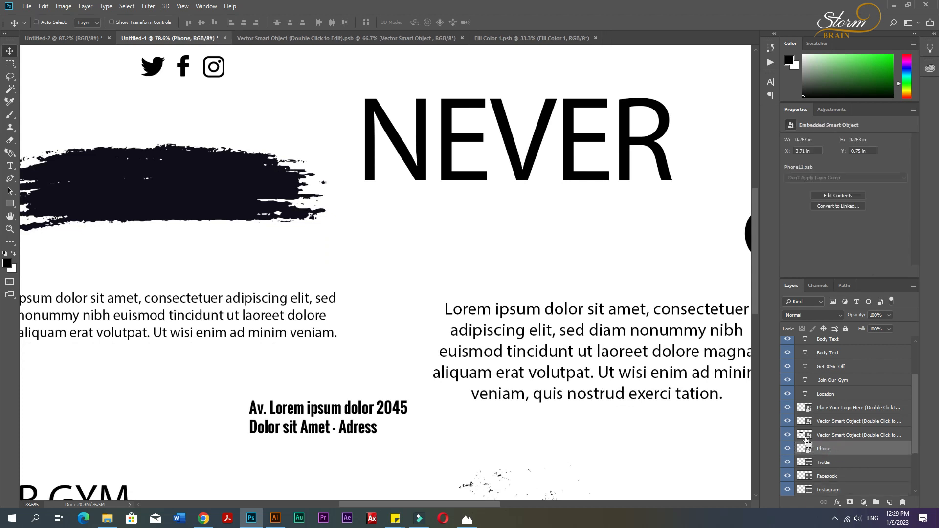
pyautogui.hotkey('ctrl', 't')
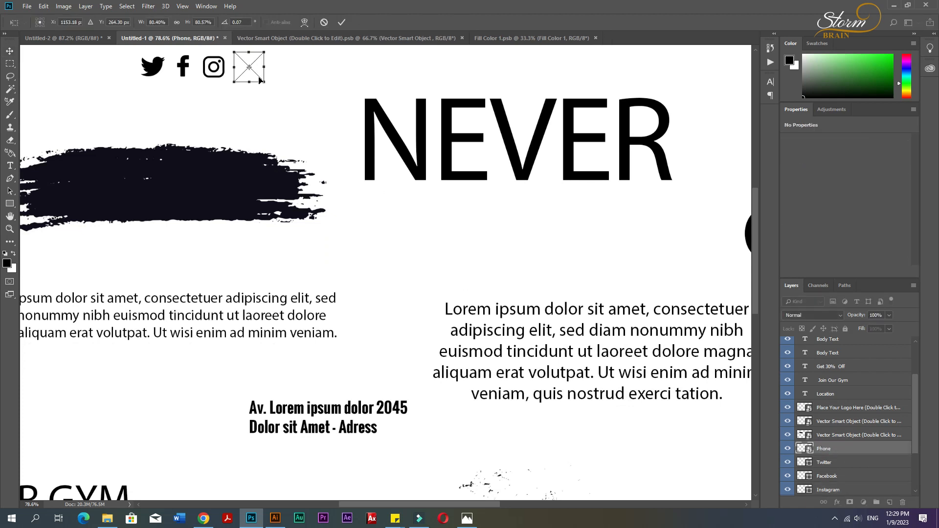
pyautogui.press('Return')
pyautogui.moveTo(826, 449); pyautogui.dragTo(549, 411)
pyautogui.hotkey('ctrl', 't')
pyautogui.press('Return')
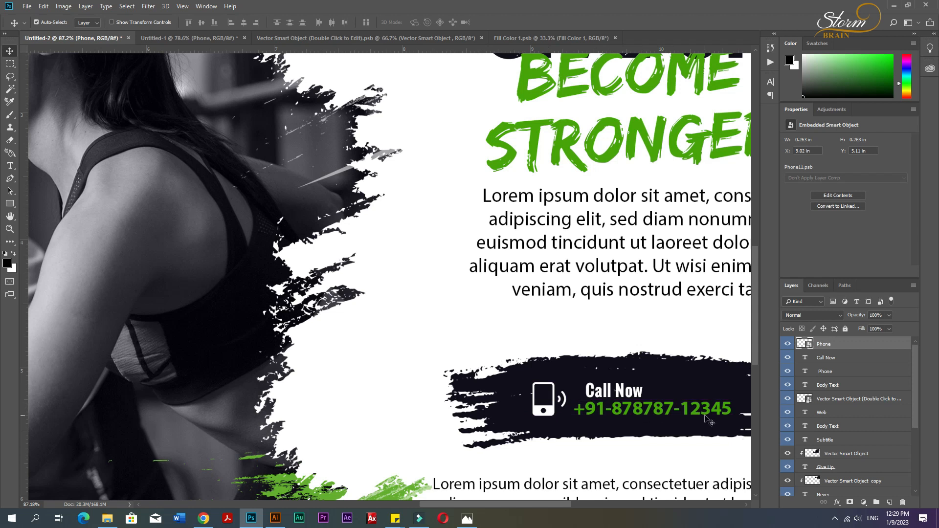
pyautogui.hotkey('ctrl', '0')
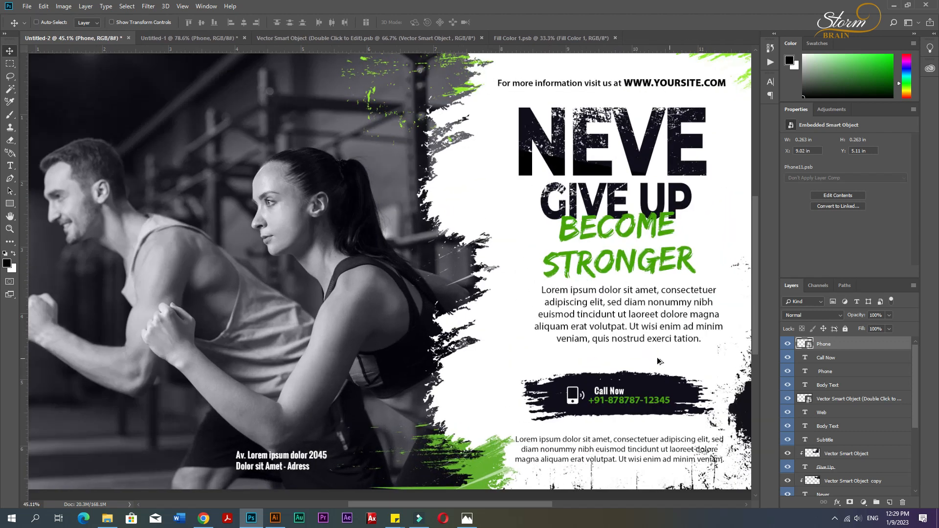
# Step: Copy the Twitter, Facebook and Instagram icons from Untitled-1 into Untitled-2, between the body text and the black brush stroke
pyautogui.click(161, 38)
pyautogui.click(186, 72)
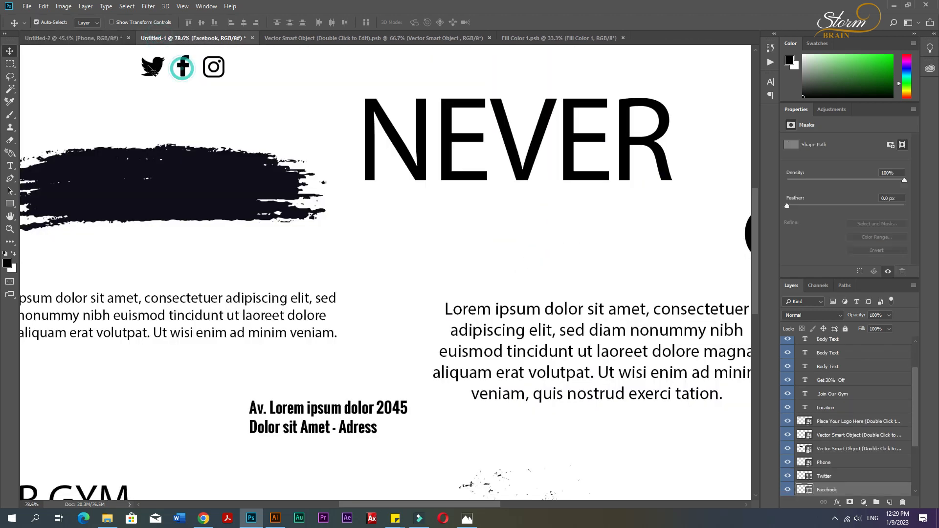
pyautogui.keyDown('shift'); pyautogui.click(159, 69); pyautogui.keyUp('shift')
pyautogui.scroll(-1, 834, 464)
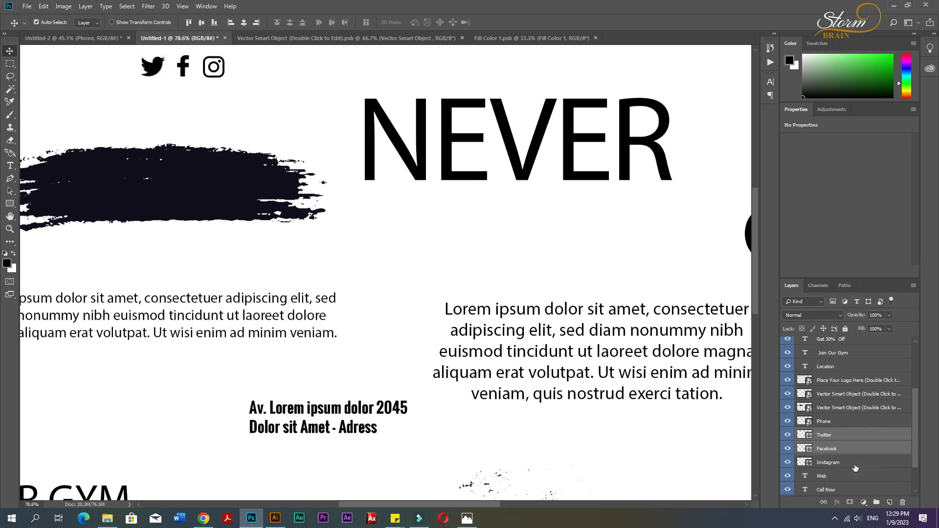
pyautogui.keyDown('shift'); pyautogui.click(831, 462); pyautogui.keyUp('shift')
pyautogui.moveTo(181, 79); pyautogui.dragTo(568, 367)
pyautogui.hotkey('ctrl', 't')
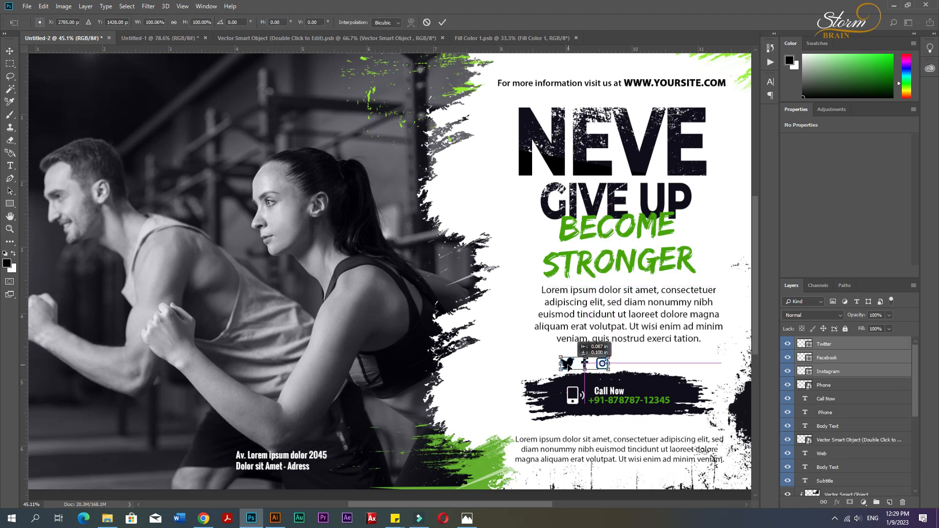
pyautogui.press('Return')
# Step: Copy the /yourname text from Untitled-1 into Untitled-2 and place it beside the social media icons
pyautogui.click(157, 38)
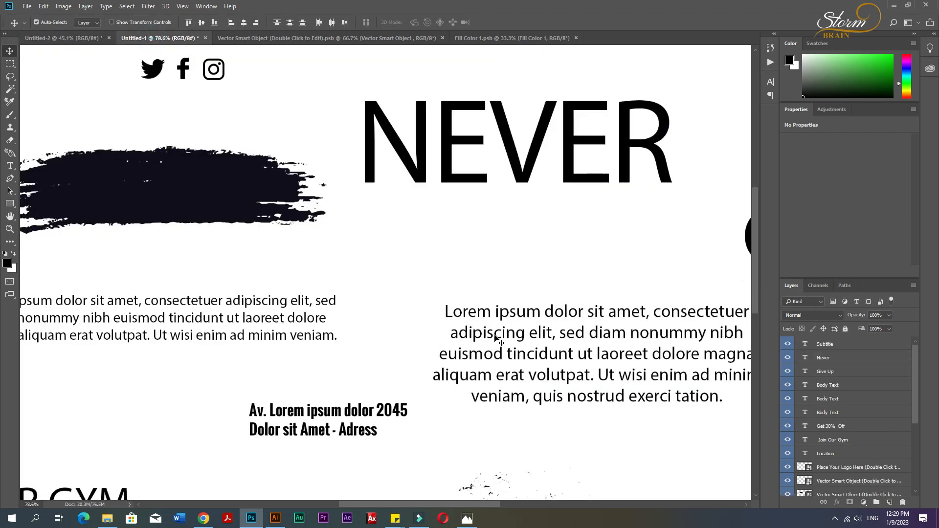
pyautogui.scroll(2, 611, 386)
pyautogui.moveTo(625, 398); pyautogui.dragTo(648, 362)
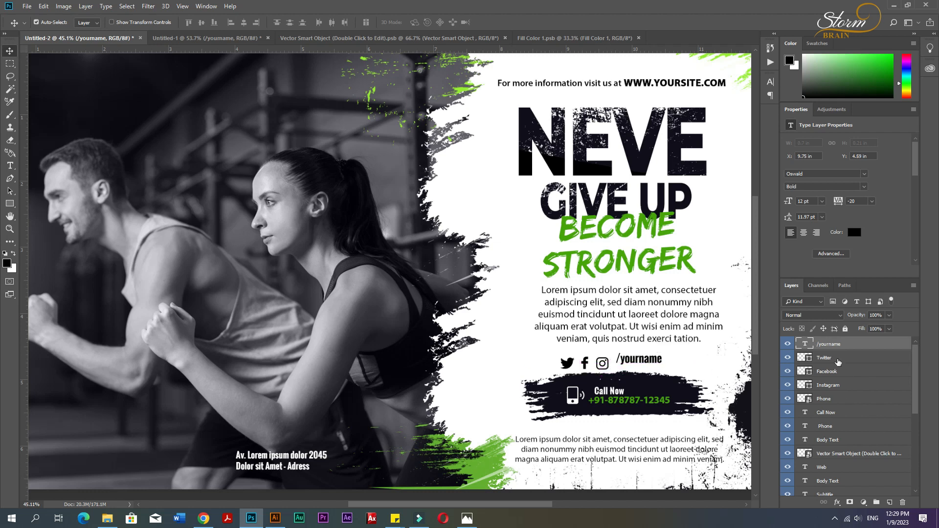
# Step: Move the three social media icons up and closer to the /yourname text, aligning them with its bottom edge
pyautogui.click(838, 362)
pyautogui.keyDown('shift'); pyautogui.click(840, 385); pyautogui.keyUp('shift')
pyautogui.hotkey('ctrl', 't')
pyautogui.press('Up')
pyautogui.press('Up')
pyautogui.press('Up')
pyautogui.scroll(2, 612, 375)
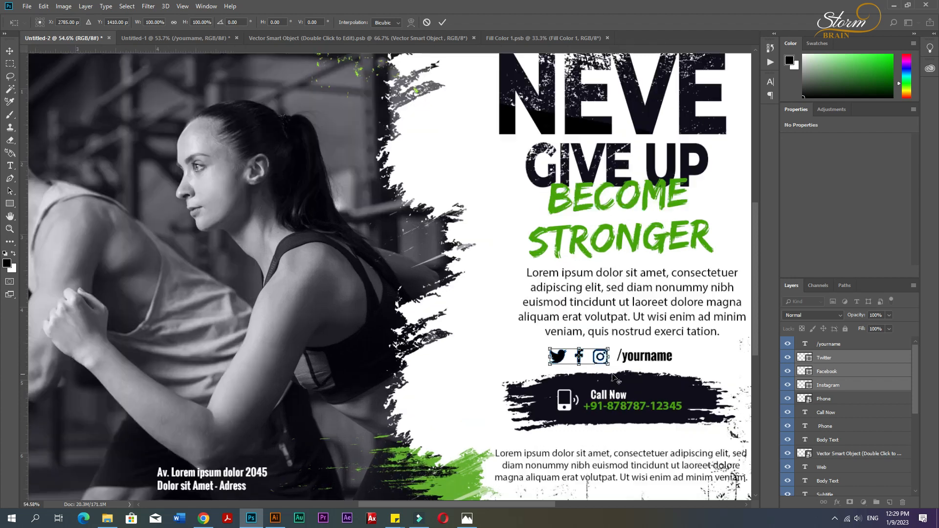
pyautogui.scroll(10, 612, 375)
pyautogui.press('Return')
pyautogui.moveTo(556, 332); pyautogui.dragTo(565, 318)
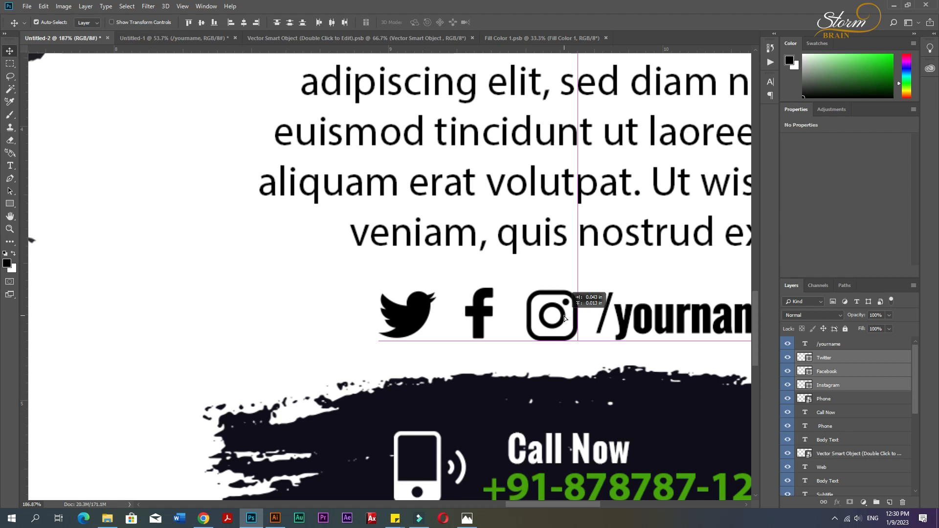
pyautogui.scroll(-4, 636, 340)
pyautogui.scroll(-6, 637, 341)
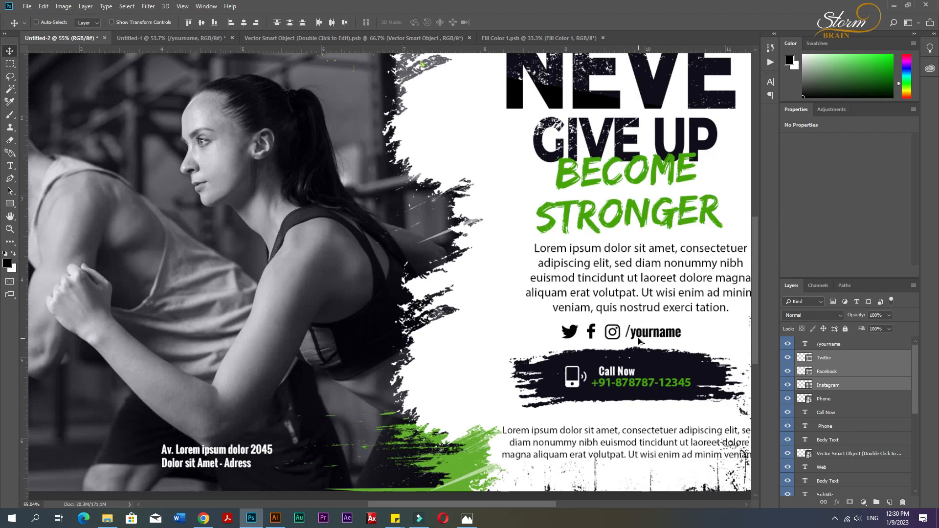
pyautogui.scroll(-1, 637, 348)
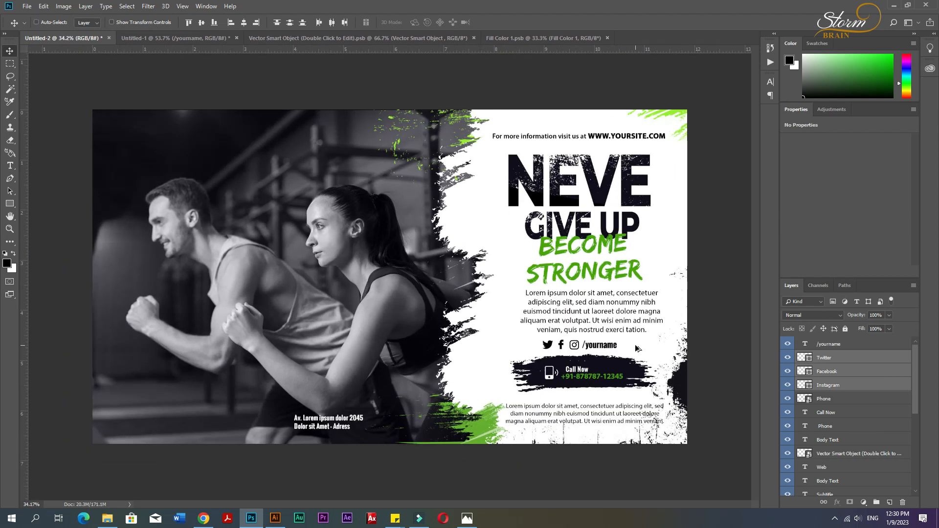
pyautogui.scroll(-1, 637, 346)
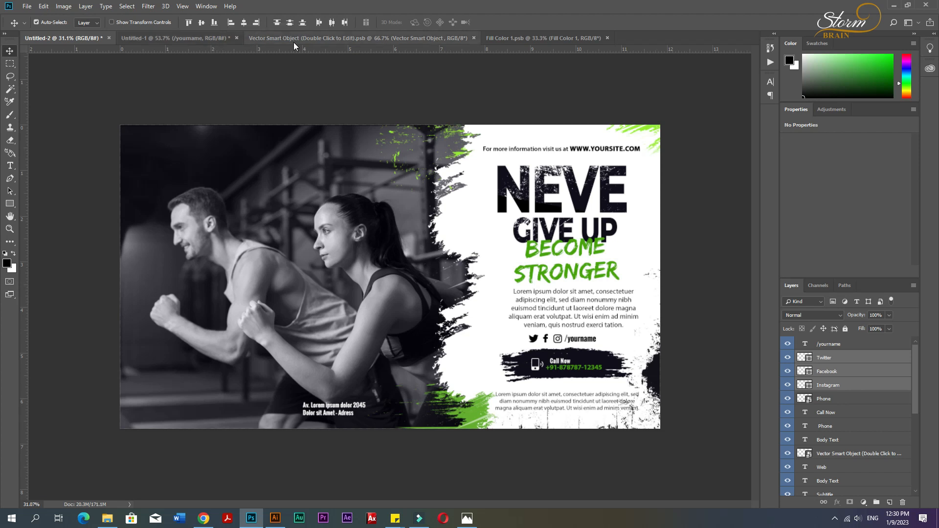
# Step: Delete the black grunge texture smart object from Untitled-1
pyautogui.click(195, 38)
pyautogui.scroll(-5, 366, 267)
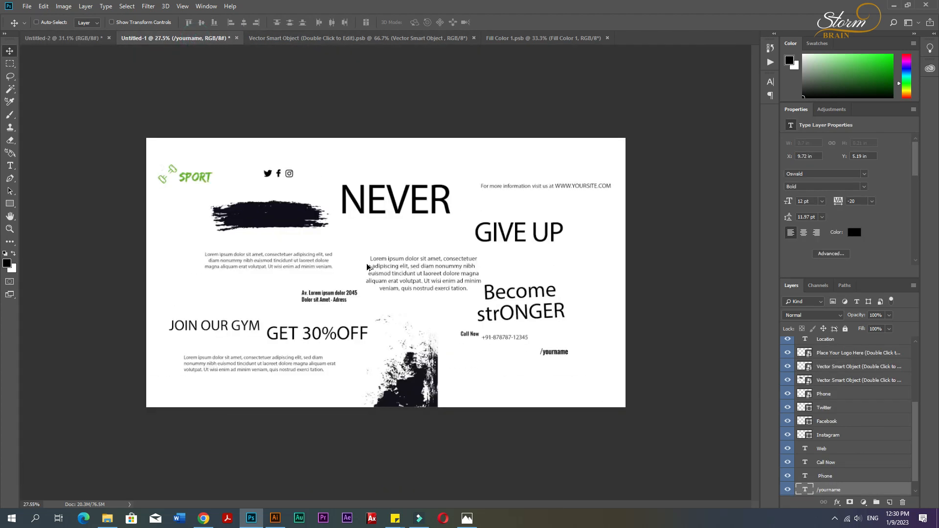
pyautogui.click(421, 408)
pyautogui.press('Delete')
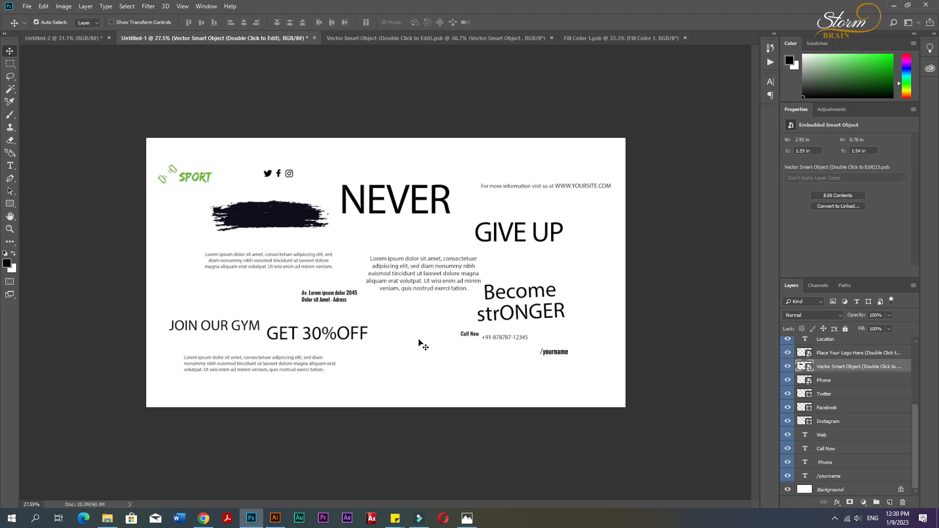
# Step: Copy the JOIN OUR GYM, GET 30%OFF and lowest body text from Untitled-1 onto the workout photo in Untitled-2
pyautogui.hotkey('ctrl', '+')
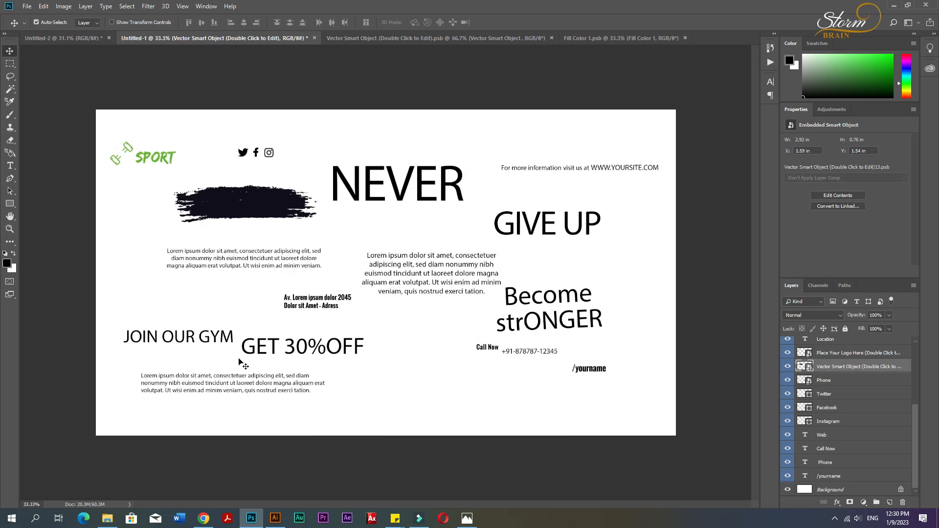
pyautogui.click(216, 341)
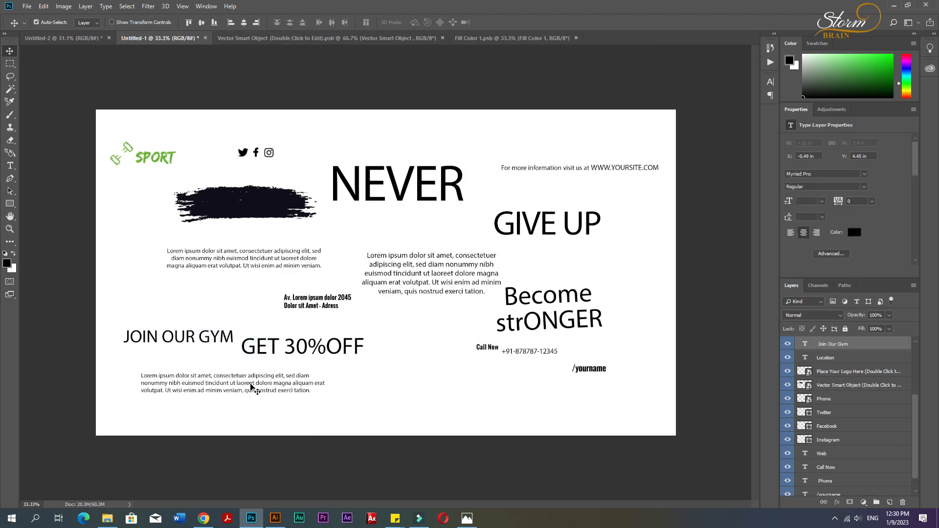
pyautogui.moveTo(251, 384); pyautogui.dragTo(339, 341)
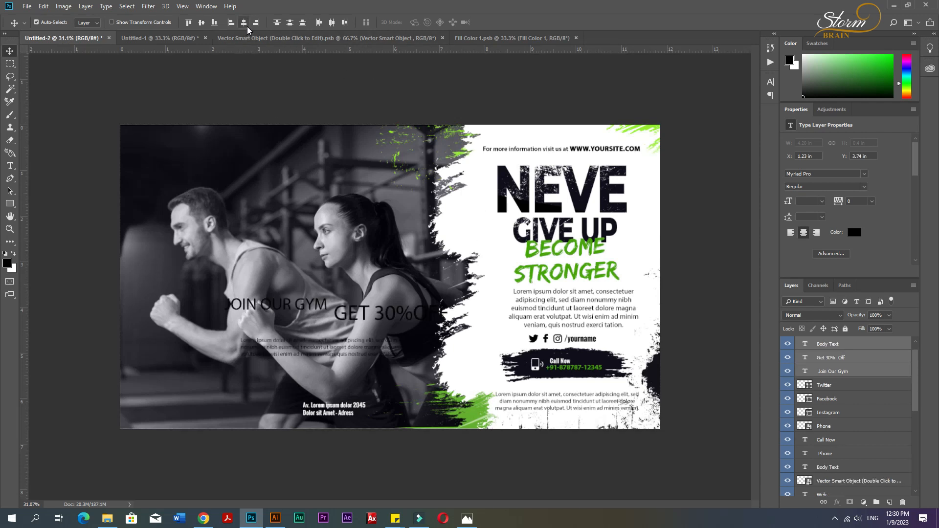
# Step: Align the left edges of the three copied texts and change their color to white
pyautogui.click(230, 23)
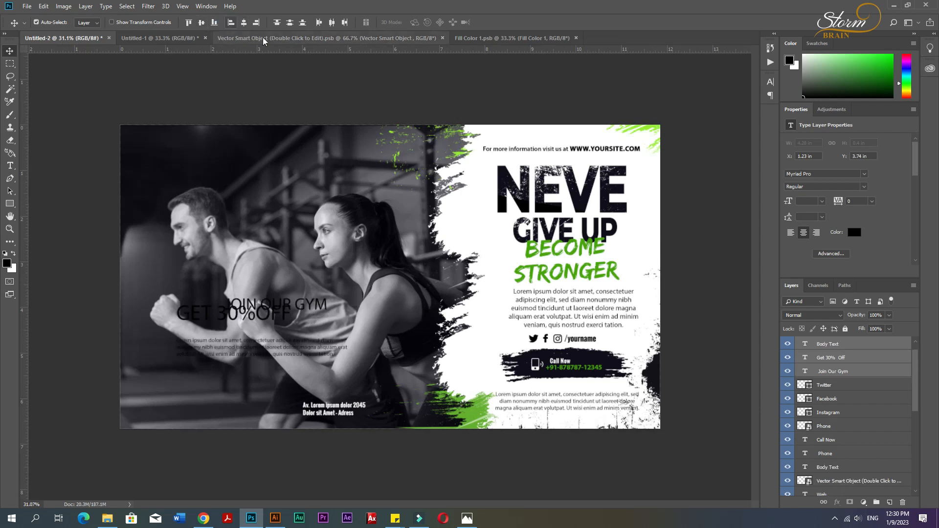
pyautogui.click(854, 232)
pyautogui.click(705, 255)
pyautogui.click(902, 201)
# Step: Move the three white texts toward the photo's lower-left area and shift JOIN OUR GYM just above GET 30%OFF
pyautogui.scroll(6, 199, 320)
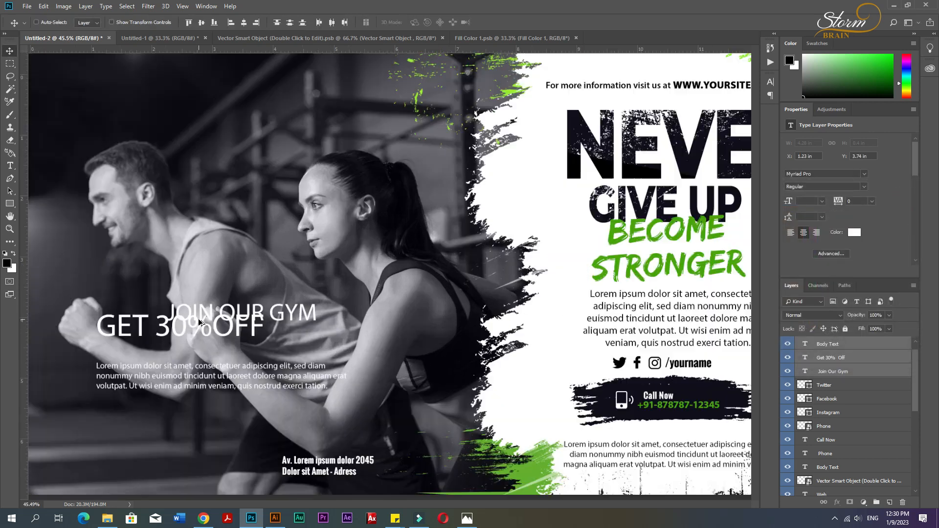
pyautogui.hotkey('ctrl', '0')
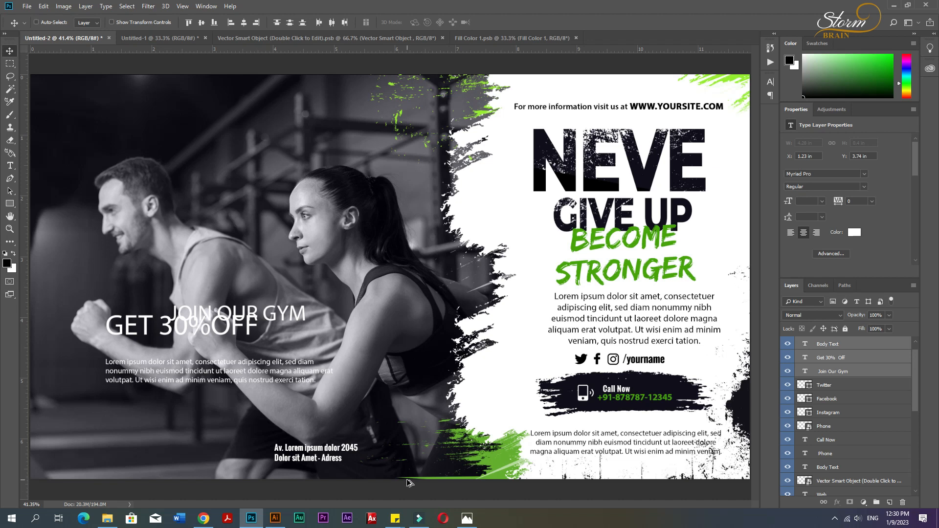
pyautogui.scroll(2, 409, 482)
pyautogui.moveTo(249, 374); pyautogui.dragTo(223, 415)
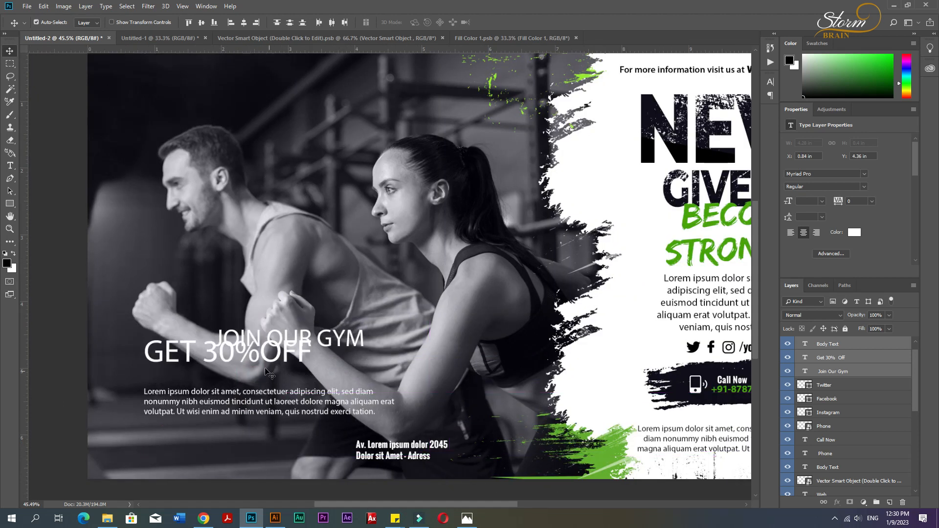
pyautogui.click(266, 308)
pyautogui.moveTo(248, 335); pyautogui.dragTo(210, 320)
# Step: Set the font style of the JOIN OUR GYM text to Myriad Pro Bold
pyautogui.press('t')
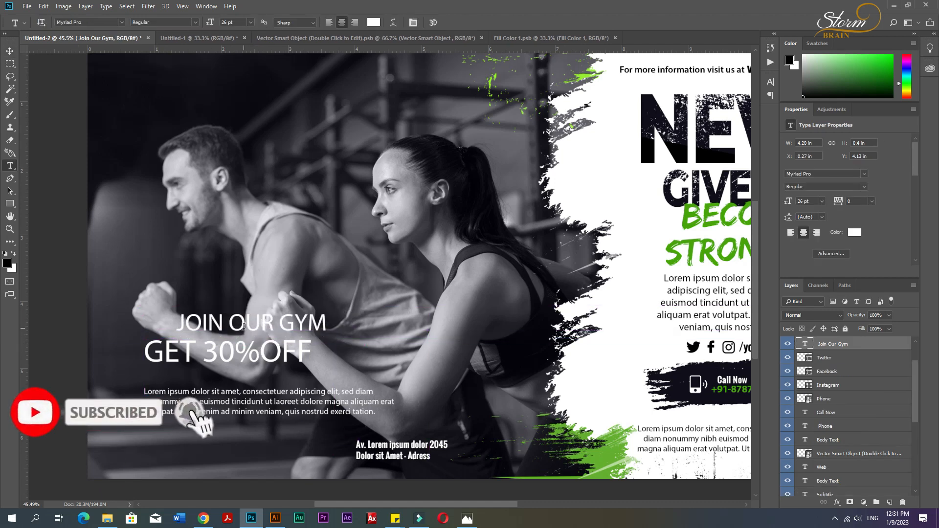
pyautogui.tripleClick(243, 326)
pyautogui.click(864, 174)
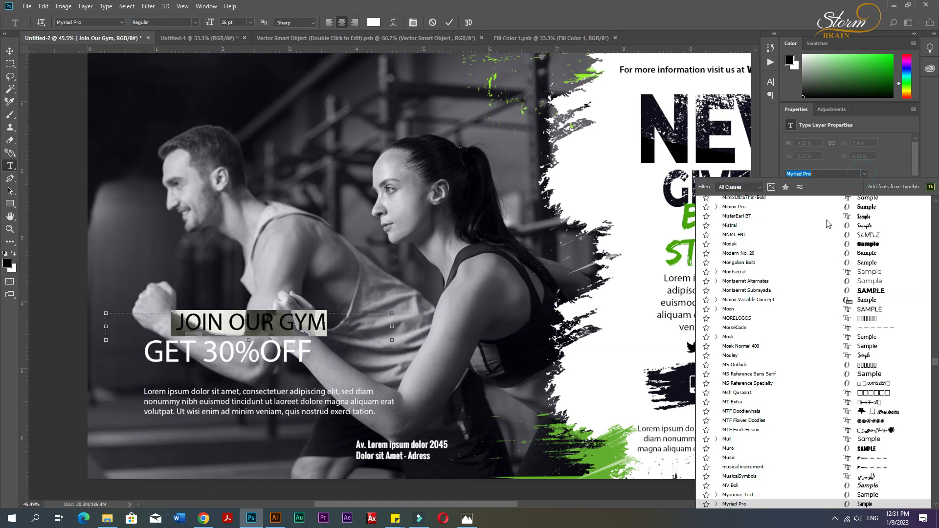
pyautogui.click(864, 174)
pyautogui.click(865, 186)
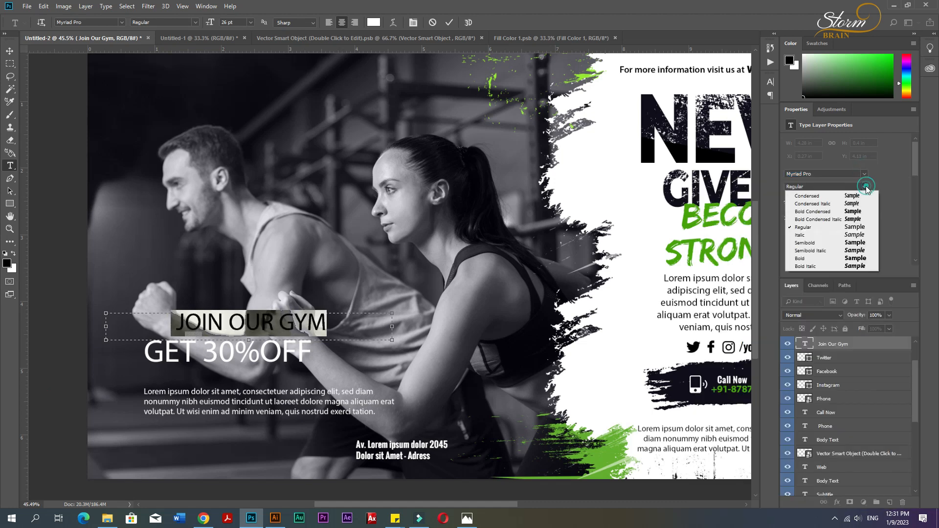
pyautogui.click(825, 258)
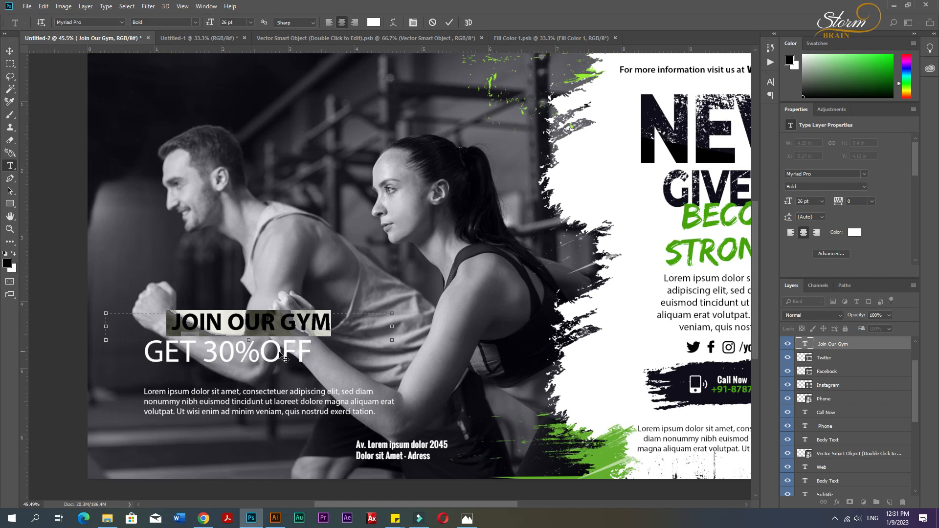
pyautogui.press('BackSpace')
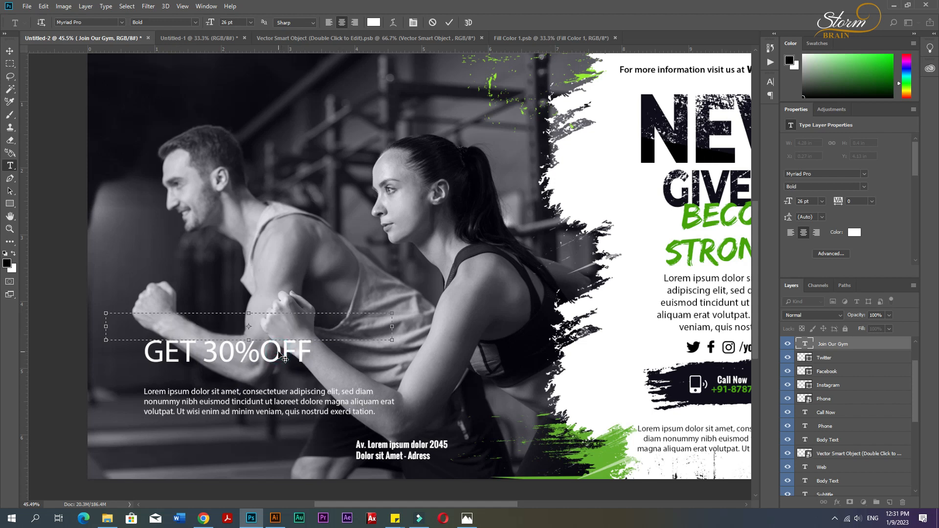
pyautogui.hotkey('ctrl', 'z')
pyautogui.hotkey('ctrl', 'Return')
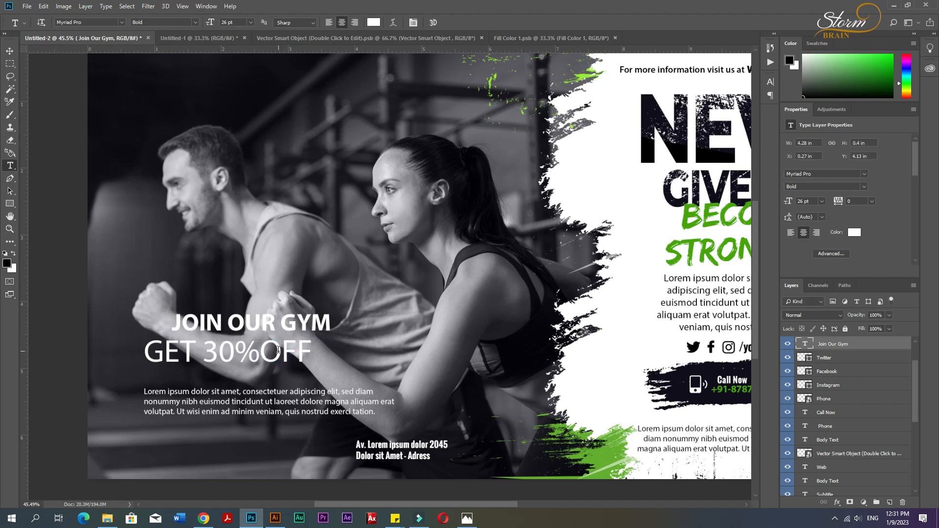
# Step: Set the GET 30%OFF text to Bold with Faux Bold and a vertical scale of 140%
pyautogui.press('v')
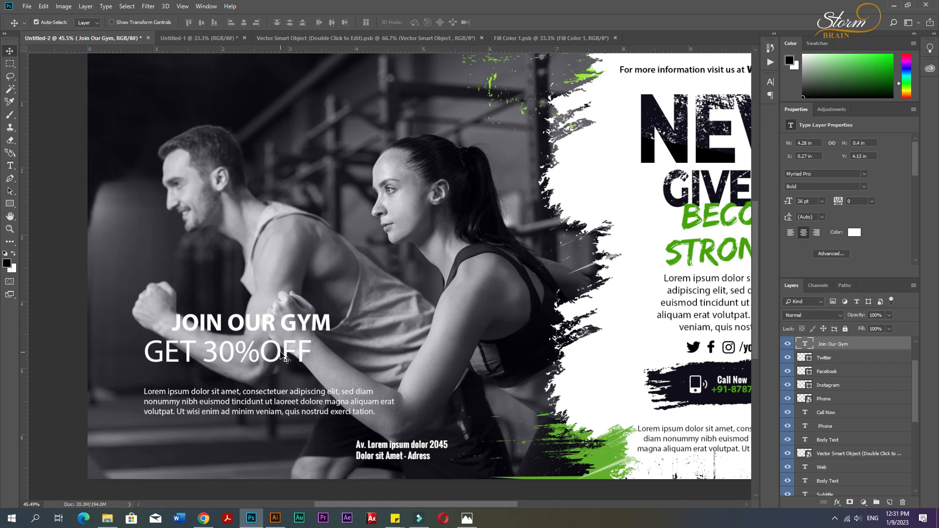
pyautogui.click(285, 359)
pyautogui.click(863, 185)
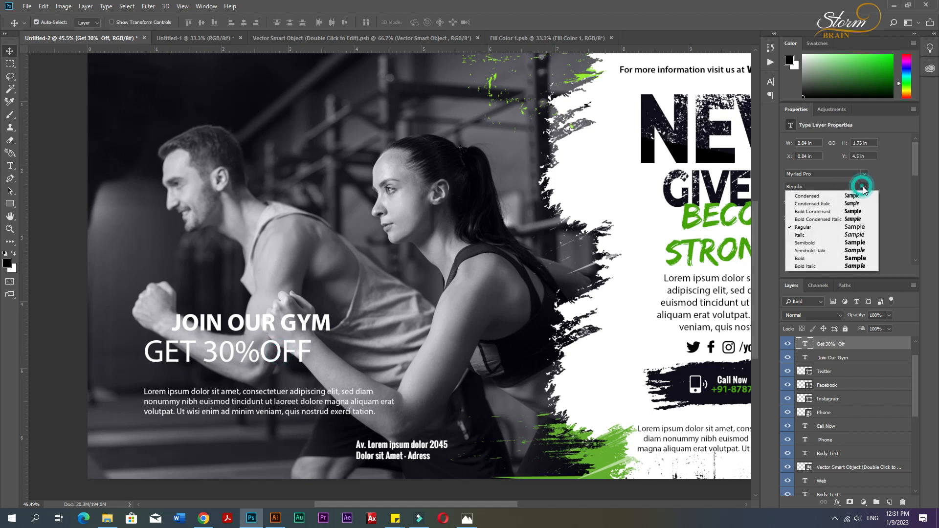
pyautogui.click(821, 259)
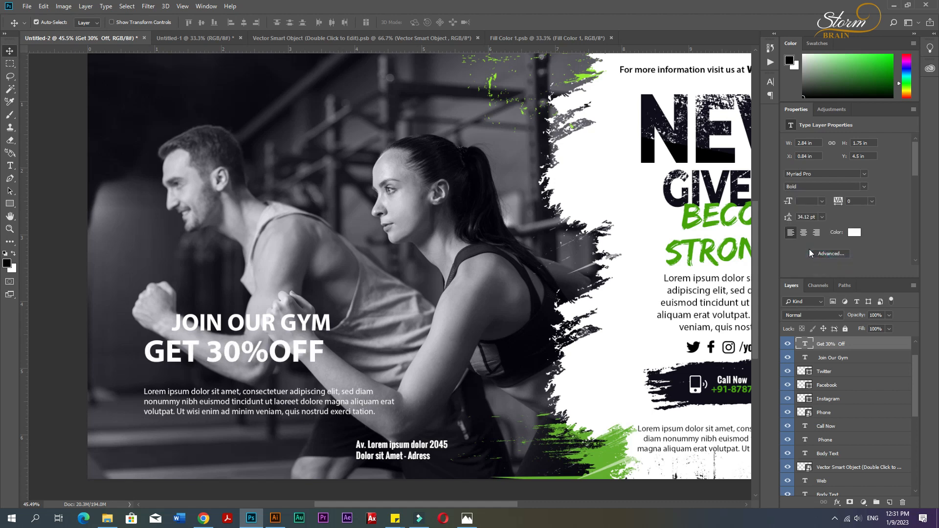
pyautogui.click(771, 82)
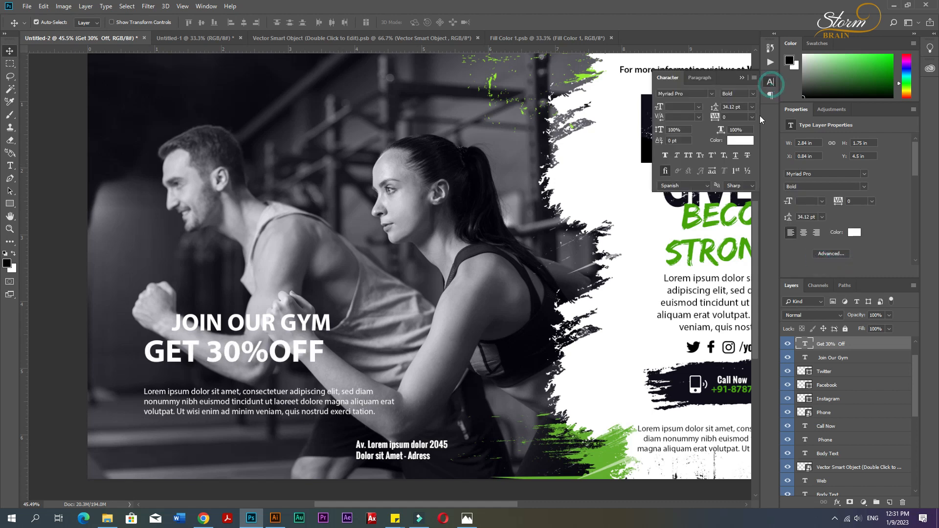
pyautogui.click(665, 156)
pyautogui.click(678, 129)
pyautogui.press('ctrl')
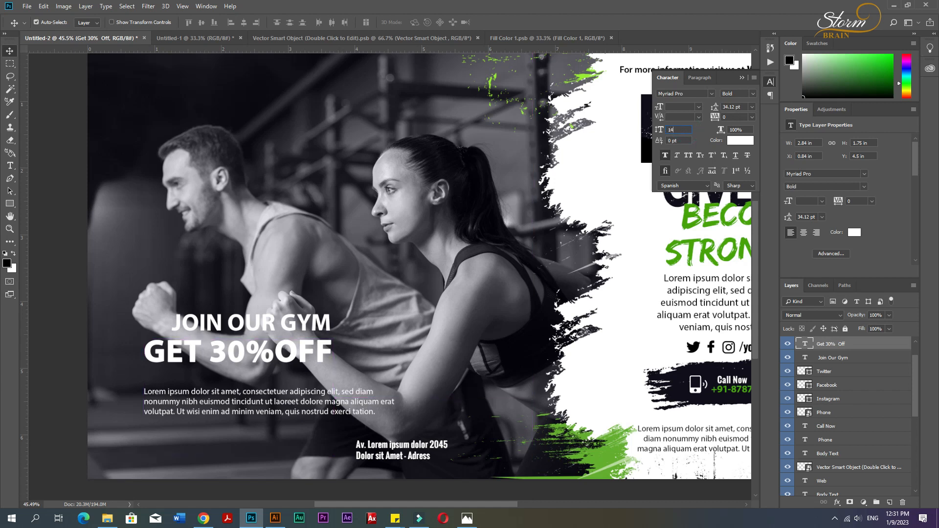
pyautogui.press('Return')
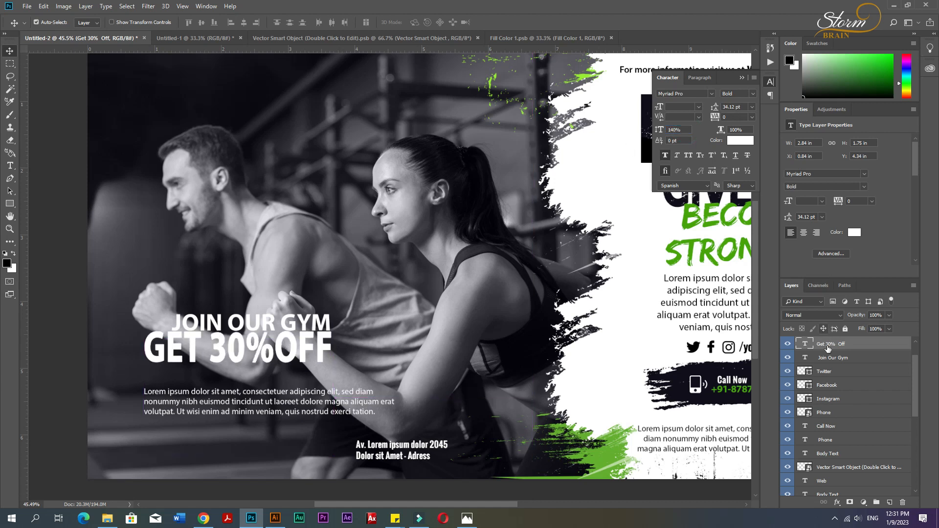
# Step: Set the vertical scale of the JOIN OUR GYM text to 140%
pyautogui.scroll(2, 831, 355)
pyautogui.click(832, 358)
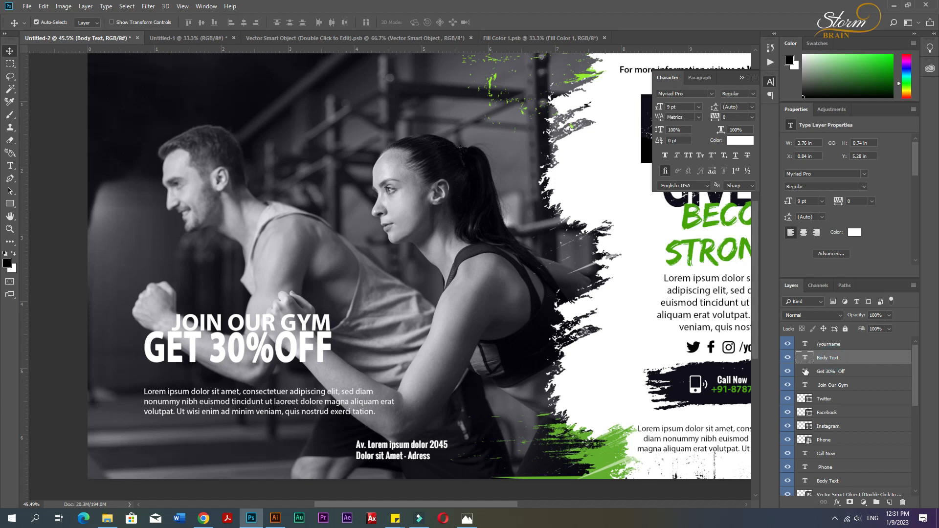
pyautogui.click(787, 357)
pyautogui.click(787, 358)
pyautogui.click(825, 385)
pyautogui.click(681, 130)
pyautogui.write('1')
pyautogui.press('Return')
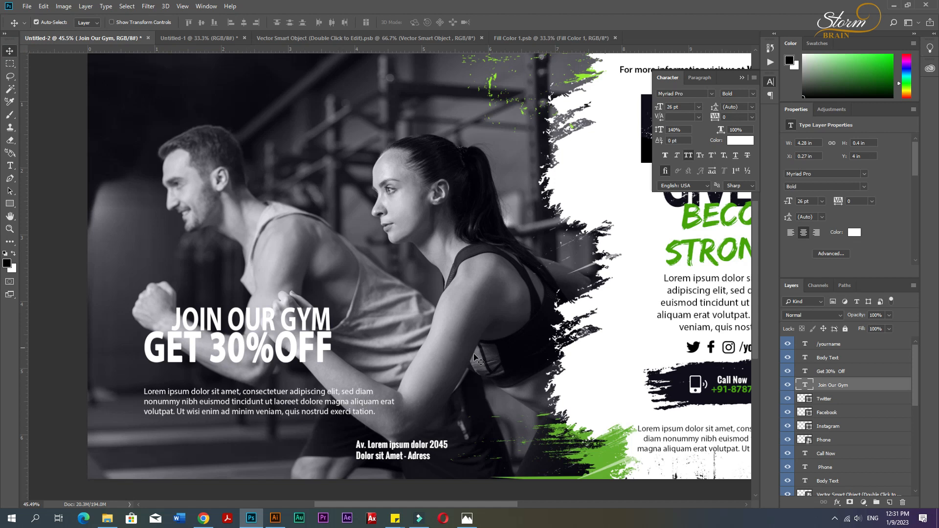
# Step: Left-align the JOIN OUR GYM and GET 30%OFF text layers, and try a bottom-edge alignment before undoing it
pyautogui.keyDown('ctrl'); pyautogui.click(839, 369); pyautogui.keyUp('ctrl')
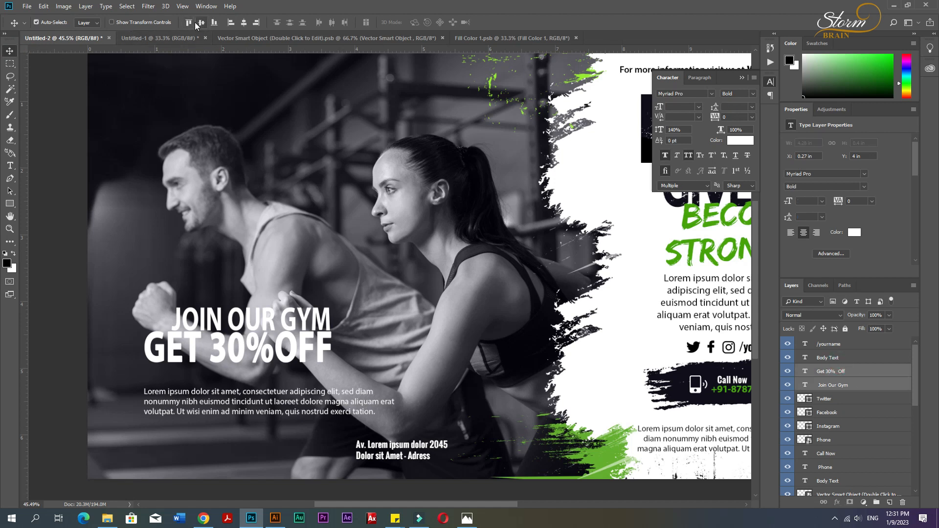
pyautogui.click(231, 22)
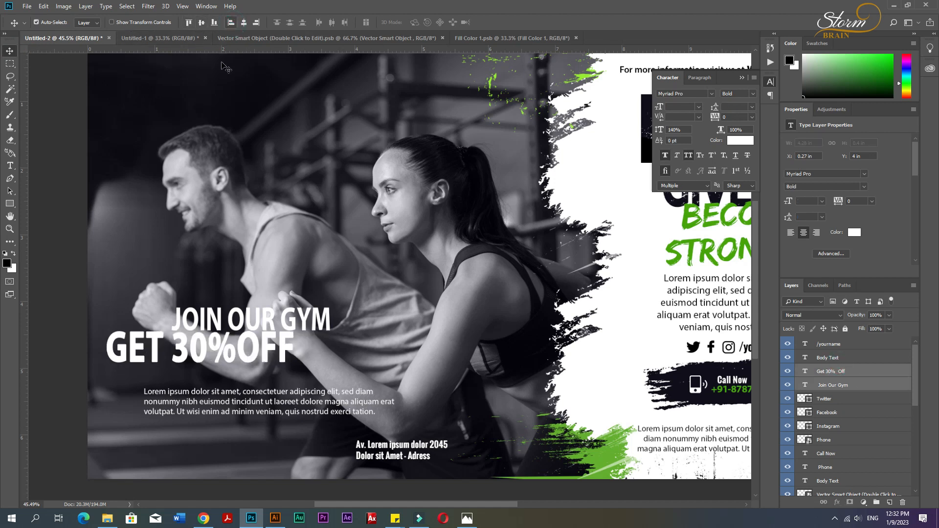
pyautogui.click(214, 22)
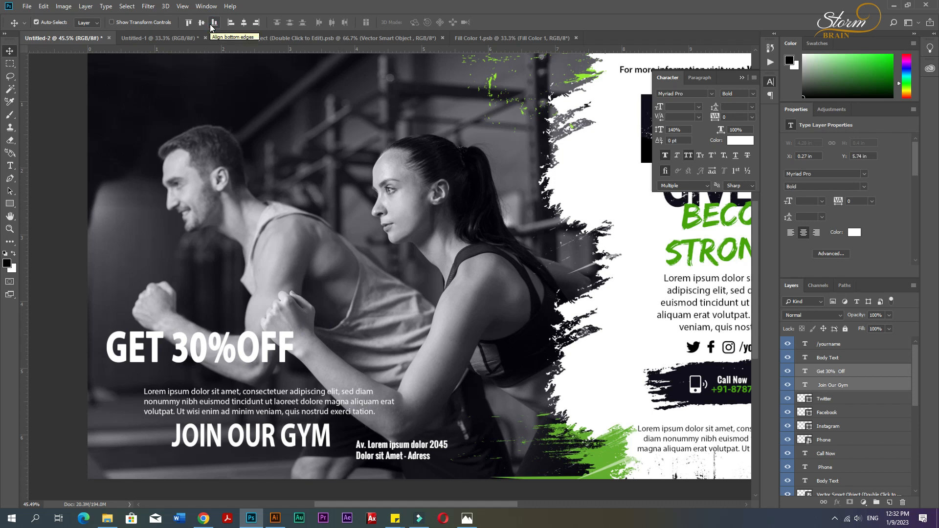
pyautogui.hotkey('ctrl', 'z')
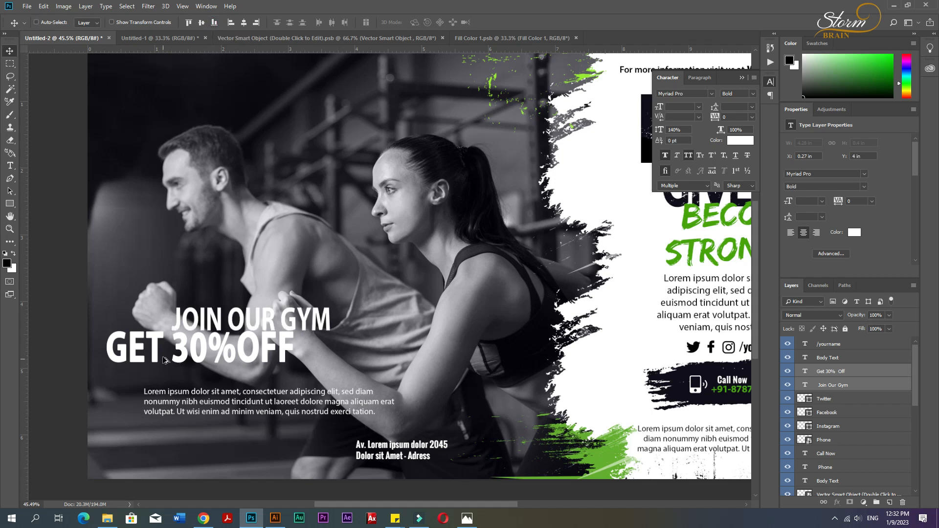
# Step: Move JOIN OUR GYM left and slightly up so it sits directly above the start of GET 30%OFF
pyautogui.keyDown('alt'); pyautogui.scroll(2, 165, 360); pyautogui.keyUp('alt')
pyautogui.moveTo(391, 504); pyautogui.dragTo(357, 504)
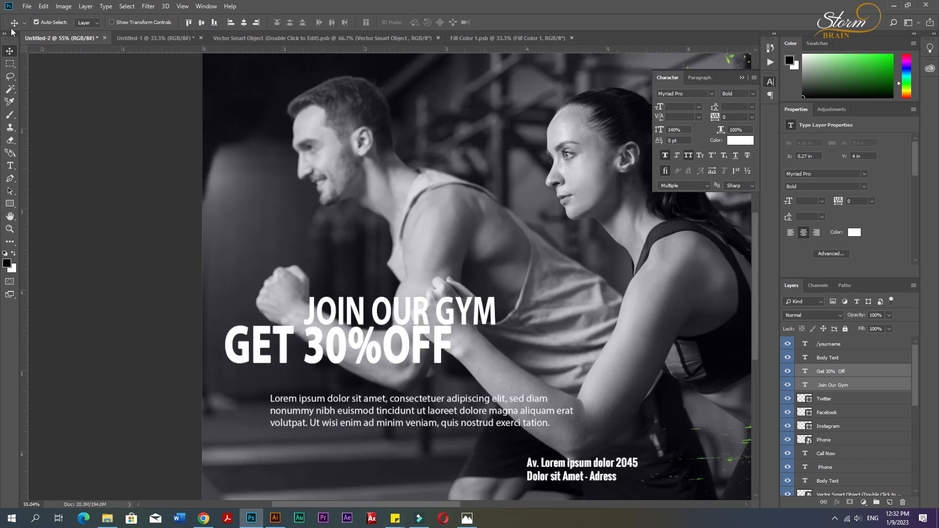
pyautogui.click(108, 309)
pyautogui.moveTo(311, 316); pyautogui.dragTo(237, 307)
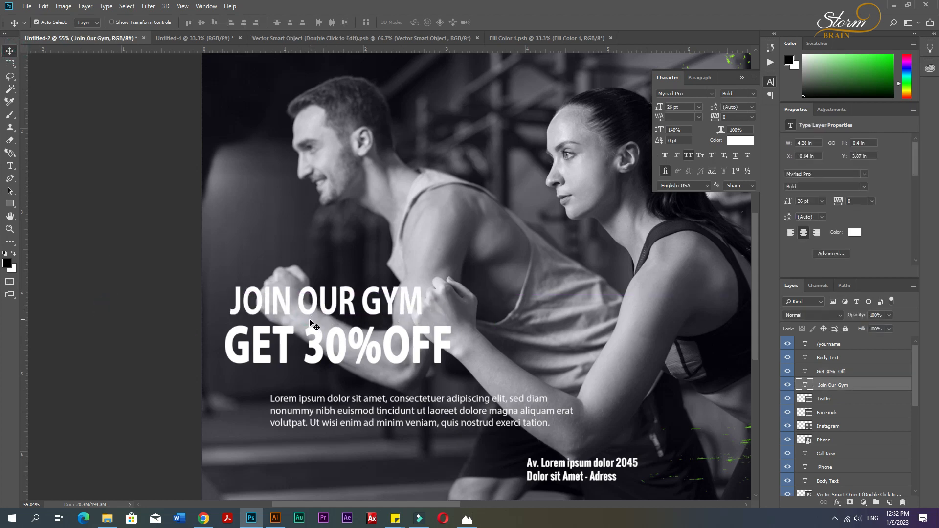
pyautogui.scroll(-2, 381, 370)
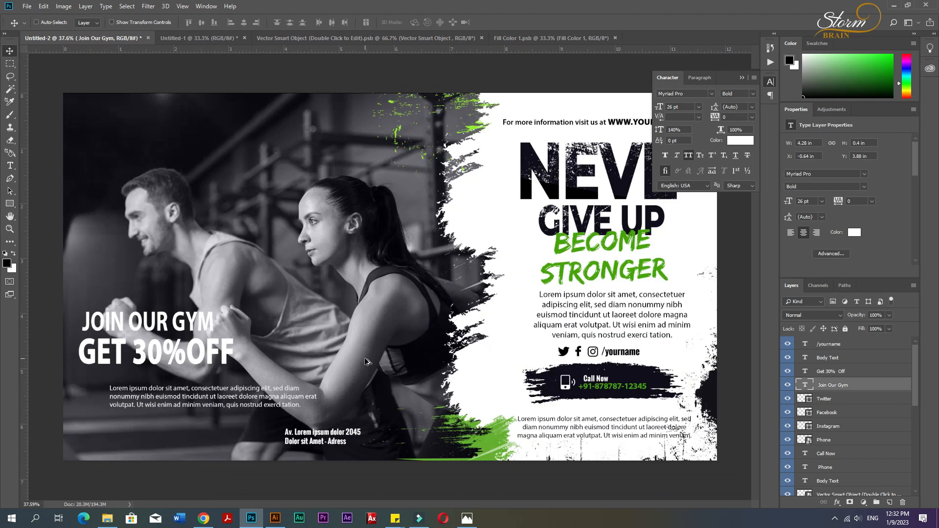
# Step: Move the white body text down to the photo's lower-left corner and set its font style to Semibold
pyautogui.scroll(2, 230, 380)
pyautogui.moveTo(410, 506); pyautogui.dragTo(344, 508)
pyautogui.scroll(-1, 327, 415)
pyautogui.scroll(2, 326, 417)
pyautogui.scroll(-1, 337, 410)
pyautogui.moveTo(354, 374); pyautogui.dragTo(308, 434)
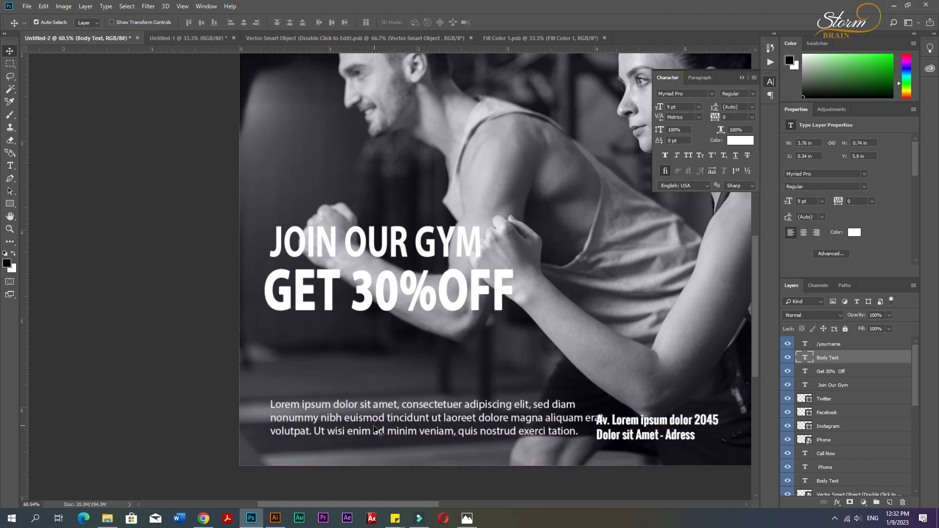
pyautogui.click(864, 186)
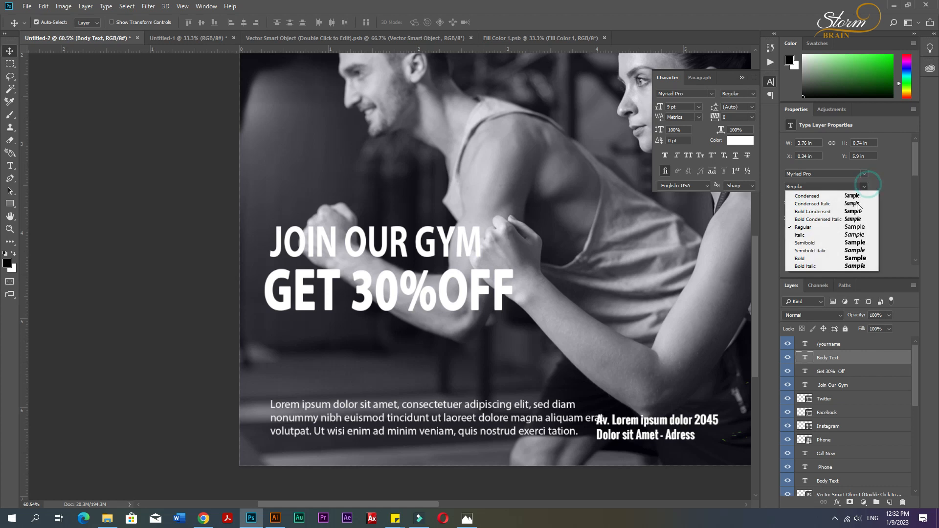
pyautogui.click(806, 245)
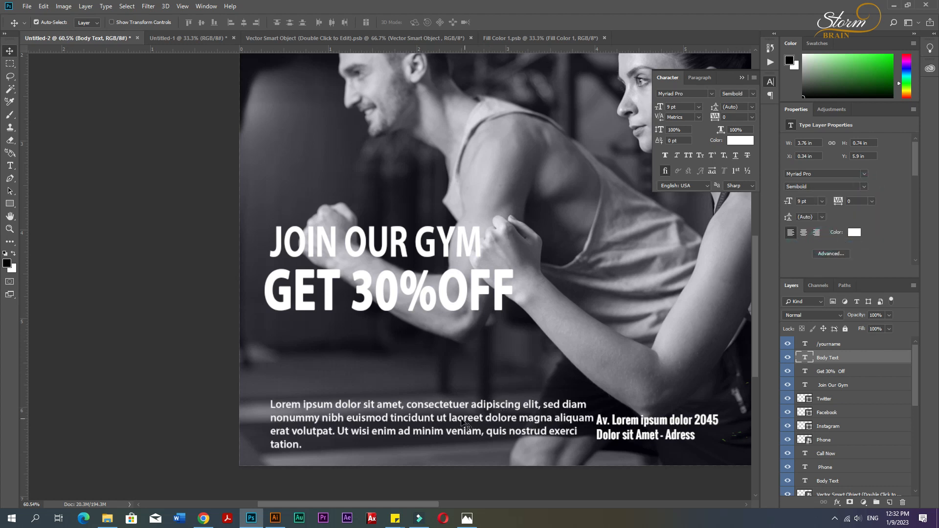
# Step: Move JOIN OUR GYM and GET 30%OFF together down to just above the white body text, keeping their color white
pyautogui.click(364, 296)
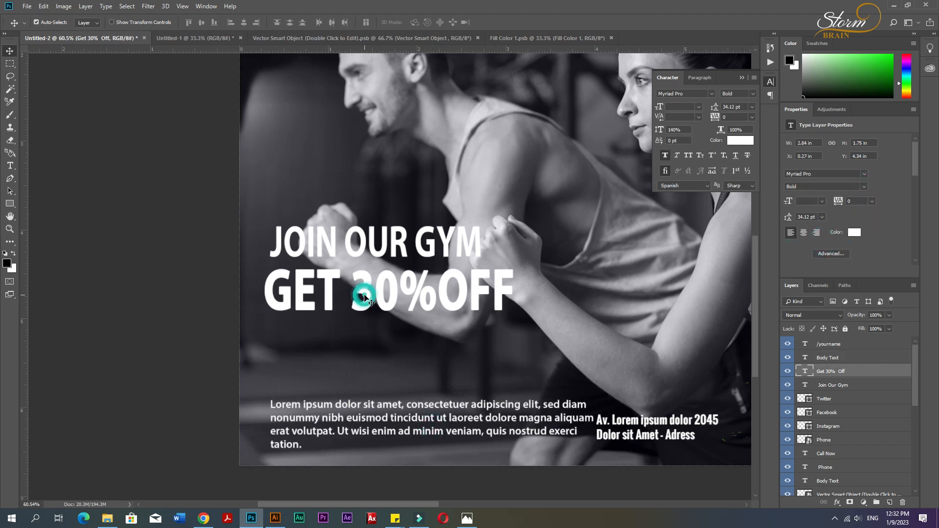
pyautogui.keyDown('shift'); pyautogui.click(335, 255); pyautogui.keyUp('shift')
pyautogui.moveTo(335, 254); pyautogui.dragTo(331, 315)
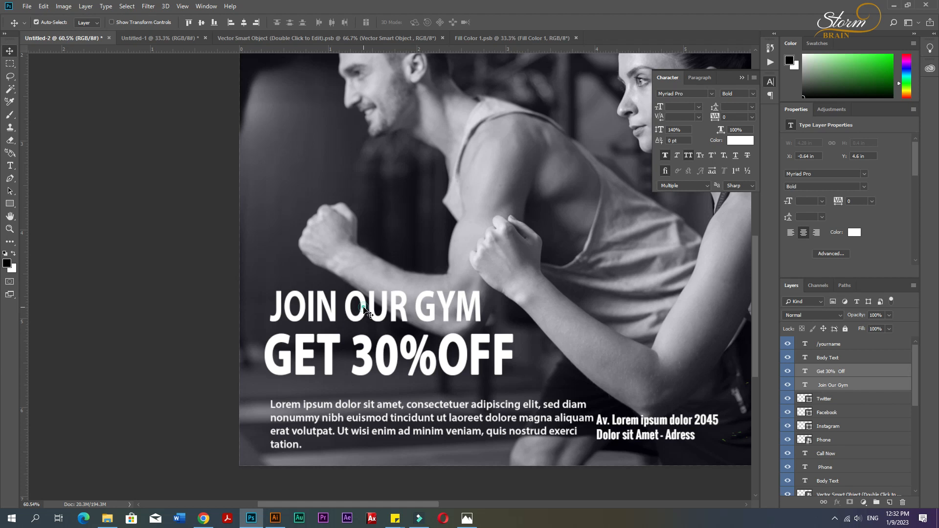
pyautogui.click(854, 232)
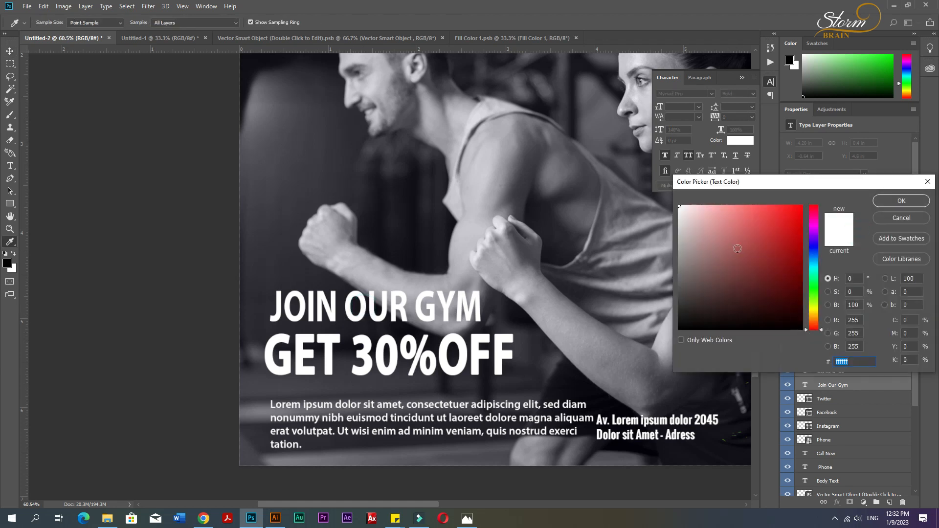
pyautogui.click(927, 199)
pyautogui.scroll(-3, 521, 237)
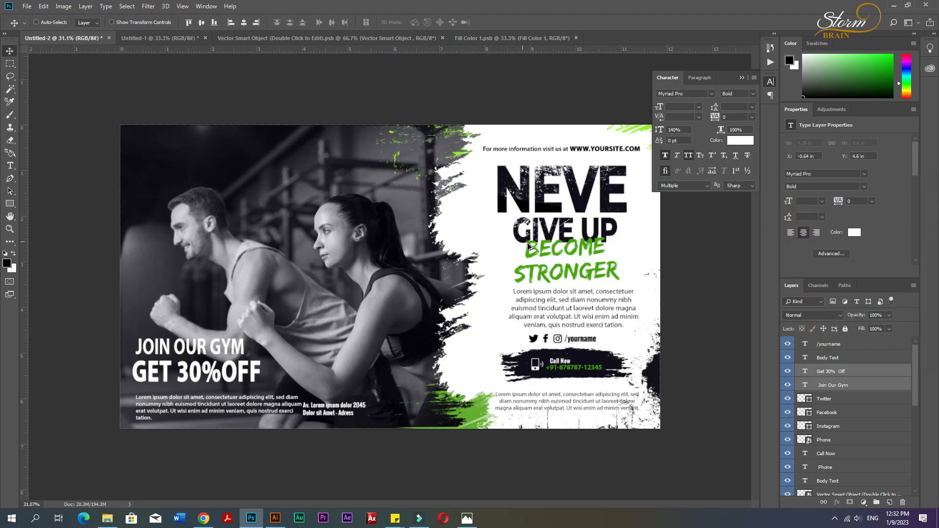
# Step: Recolor the JOIN OUR GYM and GET 30%OFF text layers together to light green 95ed27, sampled from the brush strokes
pyautogui.click(855, 232)
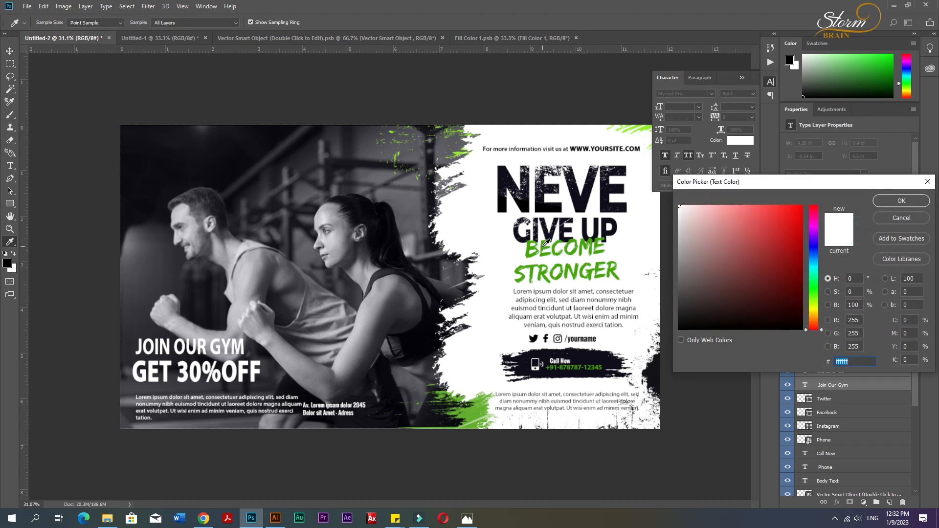
pyautogui.click(460, 151)
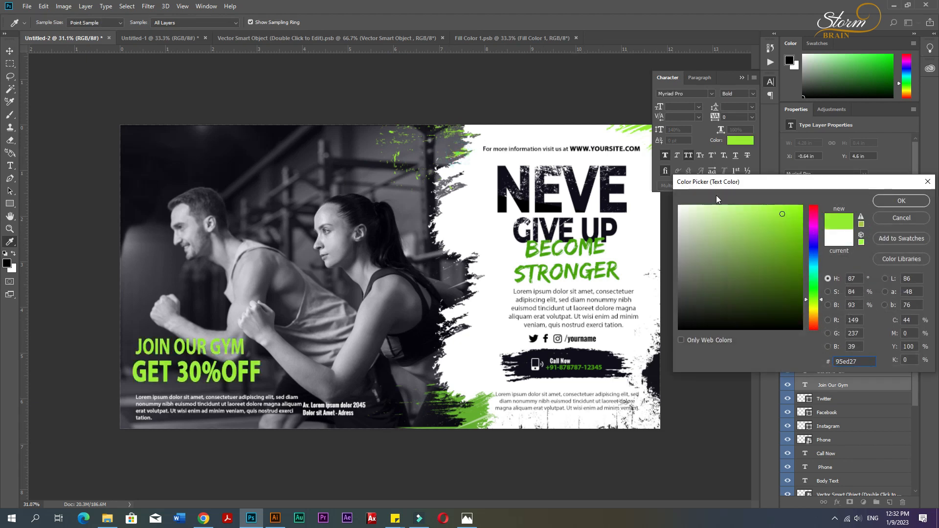
pyautogui.click(901, 201)
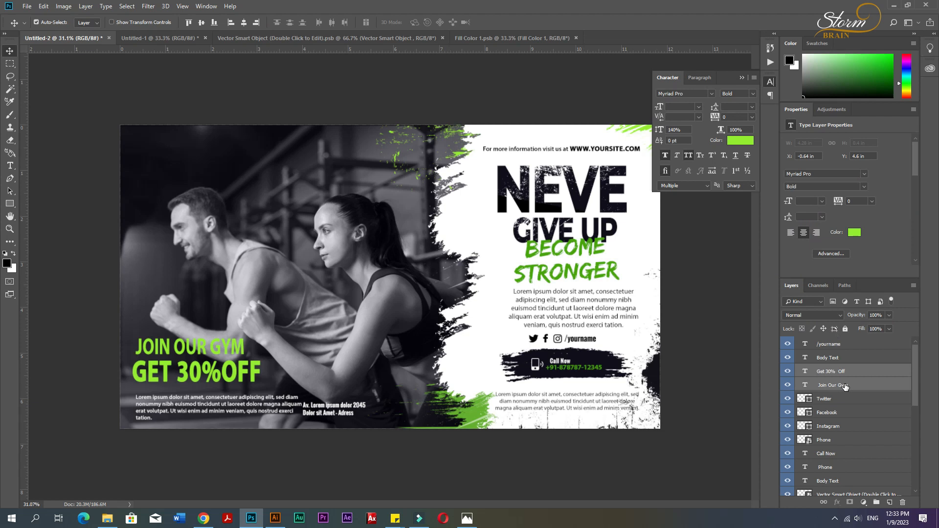
# Step: Try recoloring only GET 30%OFF to the darker green 46a401 sampled from BECOME STRONGER, and undo the change
pyautogui.click(811, 373)
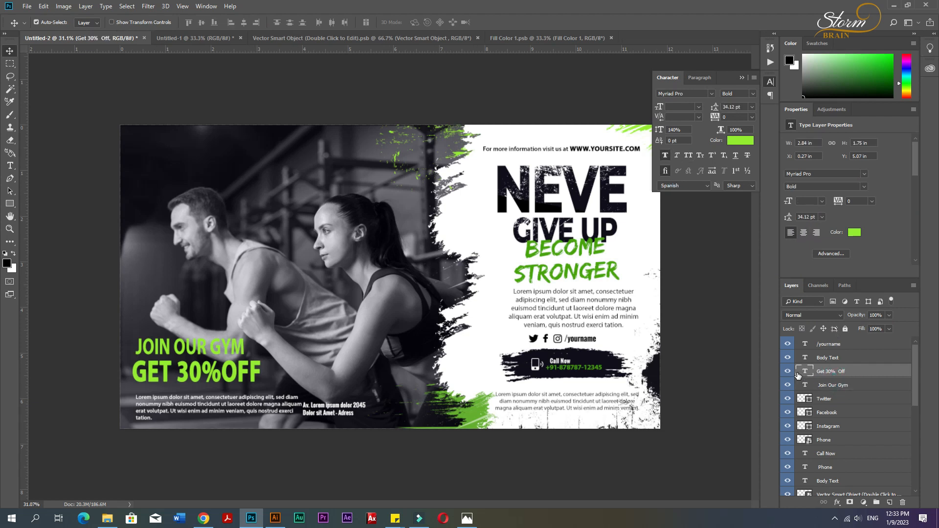
pyautogui.click(845, 234)
pyautogui.click(524, 277)
pyautogui.click(519, 277)
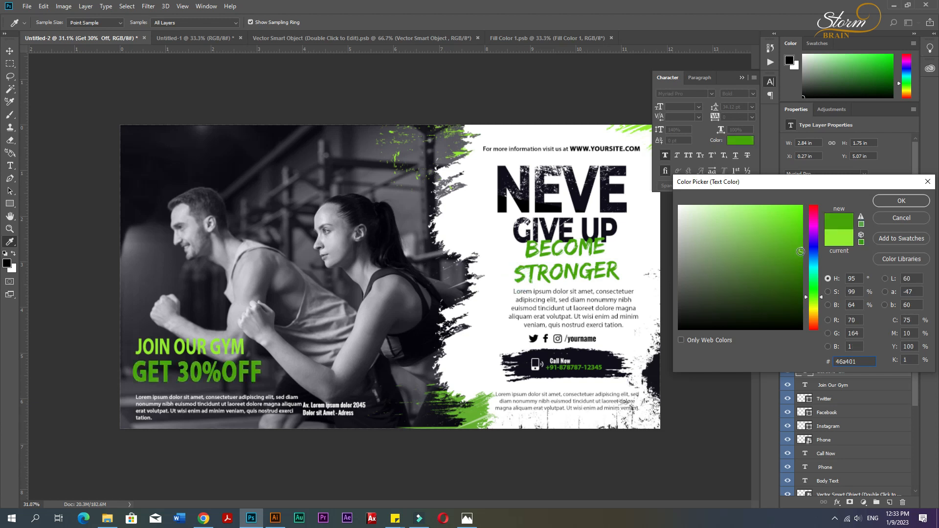
pyautogui.click(888, 202)
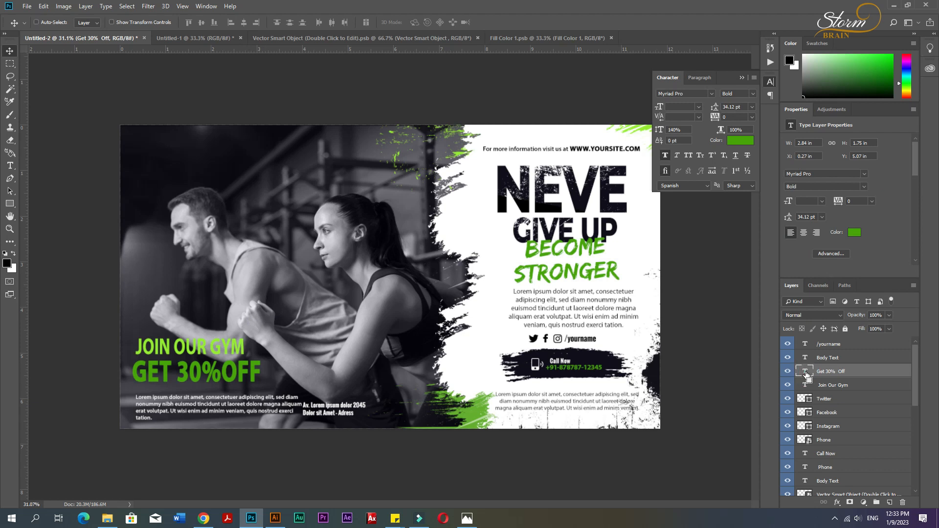
pyautogui.hotkey('ctrl', 'z')
# Step: Recolor the body text in the photo's lower-left corner to green 46a401, sampled from BECOME STRONGER
pyautogui.click(806, 360)
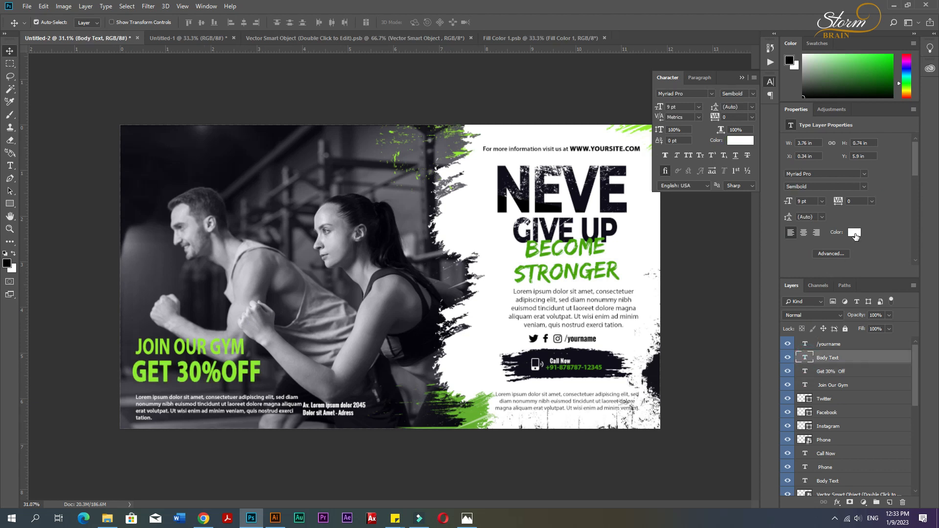
pyautogui.click(855, 235)
pyautogui.click(532, 247)
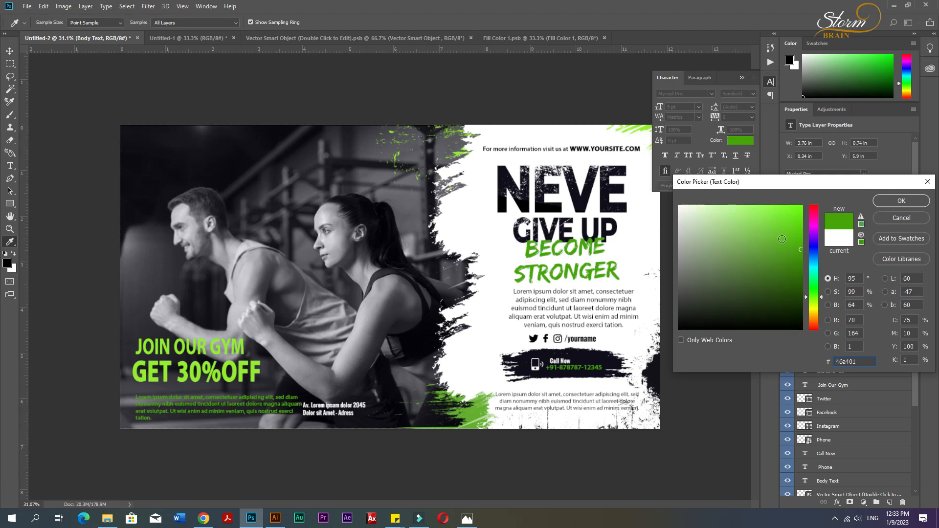
pyautogui.click(907, 200)
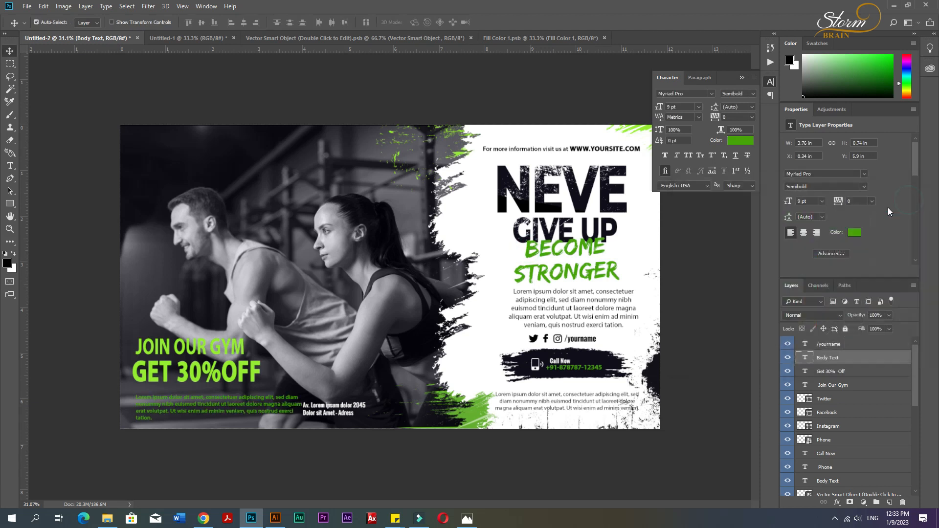
# Step: Recolor only the JOIN OUR GYM text layer to the darker green 46a401, sampled from BECOME STRONGER
pyautogui.click(812, 387)
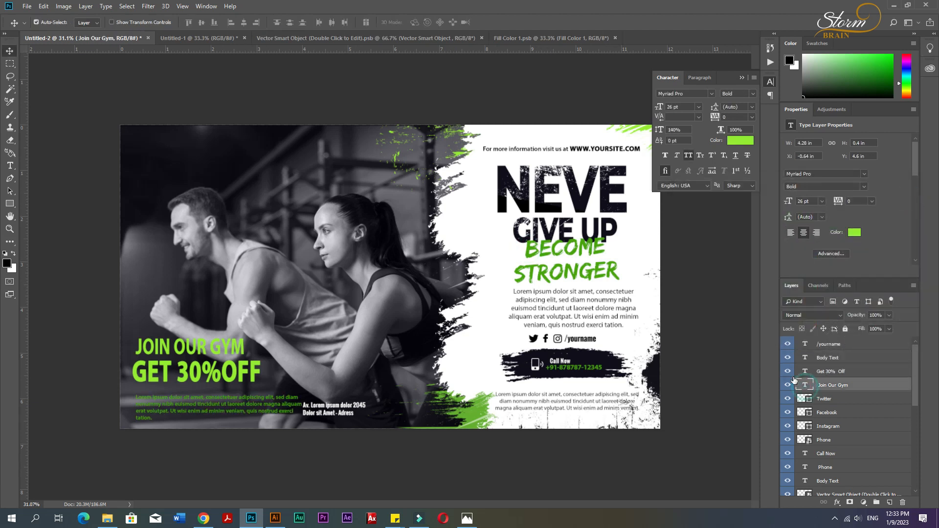
pyautogui.click(854, 233)
pyautogui.click(532, 247)
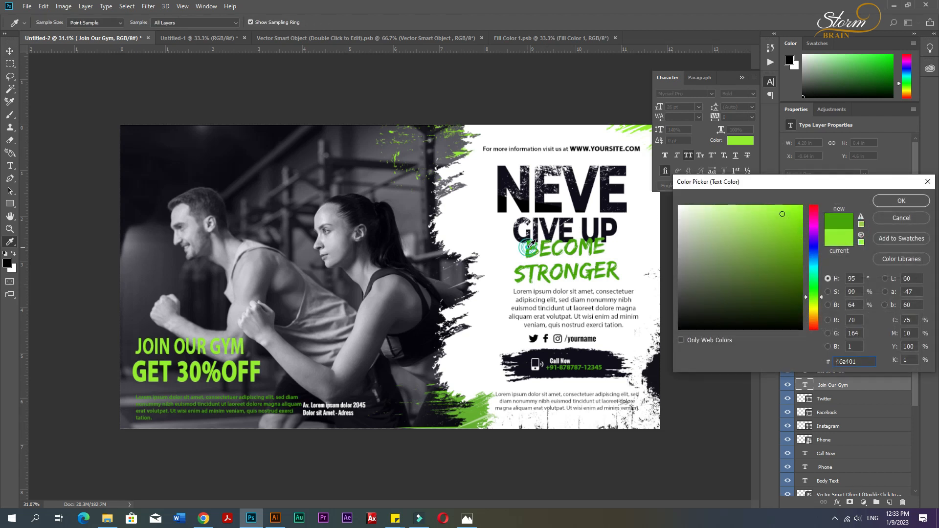
pyautogui.click(903, 201)
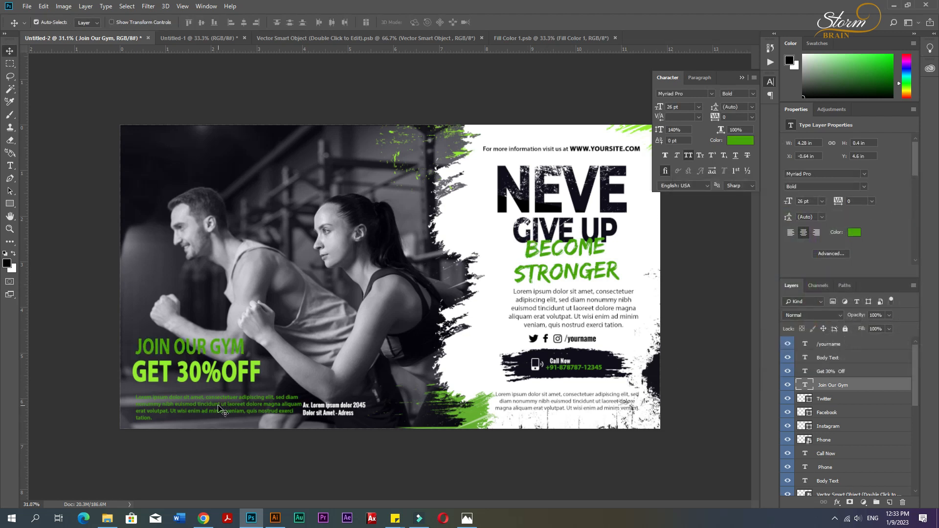
# Step: Set the color of the body text below GET 30%OFF back to white
pyautogui.click(219, 407)
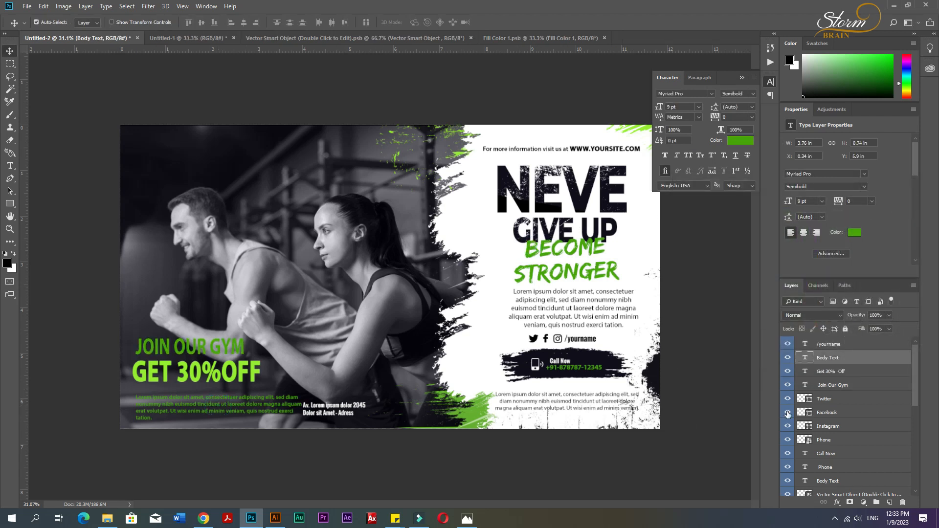
pyautogui.click(854, 232)
pyautogui.click(681, 188)
pyautogui.click(903, 201)
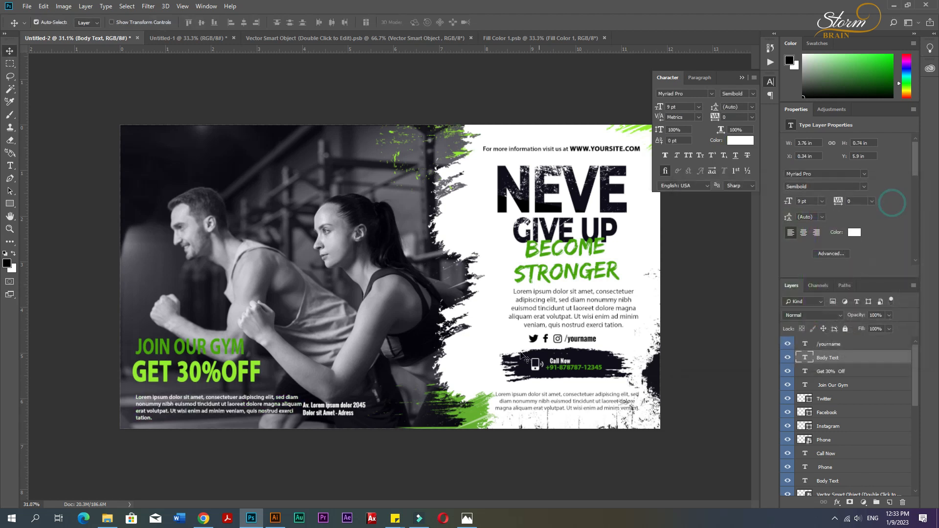
# Step: Shift the white address text horizontally to the right, to X 4.96 in, clear of the body text and near the green brush stroke
pyautogui.click(349, 408)
pyautogui.hotkey('shift', 'Right')
pyautogui.hotkey('shift', 'Right')
pyautogui.hotkey('shift', 'Right')
pyautogui.hotkey('shift', 'Right')
pyautogui.hotkey('shift', 'Right')
pyautogui.hotkey('shift', 'Right')
pyautogui.hotkey('shift', 'Right')
pyautogui.hotkey('shift', 'Right')
pyautogui.hotkey('shift', 'Right')
pyautogui.hotkey('shift', 'Right')
pyautogui.hotkey('shift', 'Right')
pyautogui.hotkey('shift', 'Right')
pyautogui.hotkey('shift', 'Right')
pyautogui.hotkey('shift', 'Right')
pyautogui.hotkey('shift', 'Right')
pyautogui.hotkey('shift', 'Right')
pyautogui.hotkey('shift', 'Right')
pyautogui.hotkey('shift', 'Right')
pyautogui.hotkey('shift', 'Right')
pyautogui.hotkey('shift', 'Right')
pyautogui.hotkey('shift', 'Right')
pyautogui.hotkey('shift', 'Right')
pyautogui.hotkey('shift', 'Right')
pyautogui.hotkey('shift', 'Right')
pyautogui.hotkey('shift', 'Right')
pyautogui.hotkey('shift', 'Right')
pyautogui.hotkey('shift', 'Right')
pyautogui.hotkey('shift', 'Right')
pyautogui.hotkey('shift', 'Right')
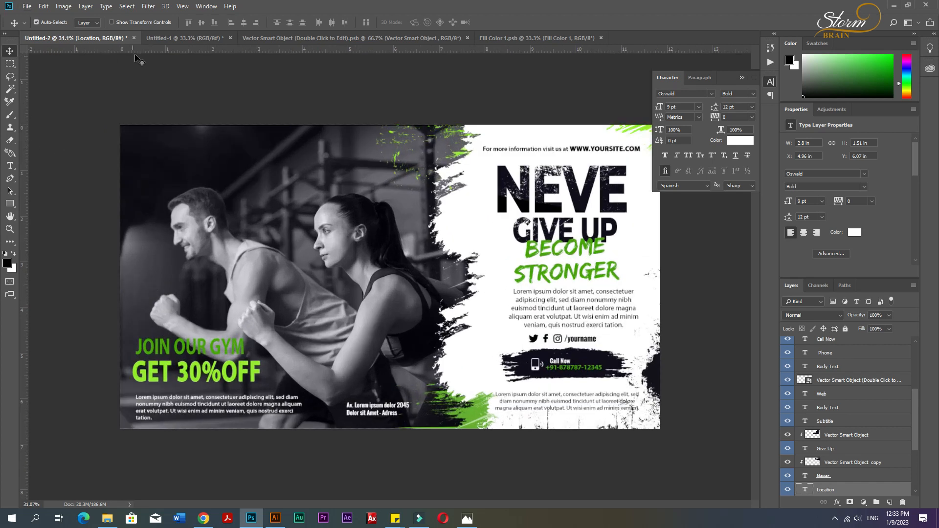
# Step: Copy the LOGO SPORT smart object from Untitled-1 into the photo's upper-left corner in Untitled-2, deselect it, and hide the character settings
pyautogui.click(199, 38)
pyautogui.moveTo(163, 157)
pyautogui.mouseDown()
pyautogui.moveTo(65, 70)
pyautogui.moveTo(65, 39)
pyautogui.moveTo(169, 156)
pyautogui.mouseUp()
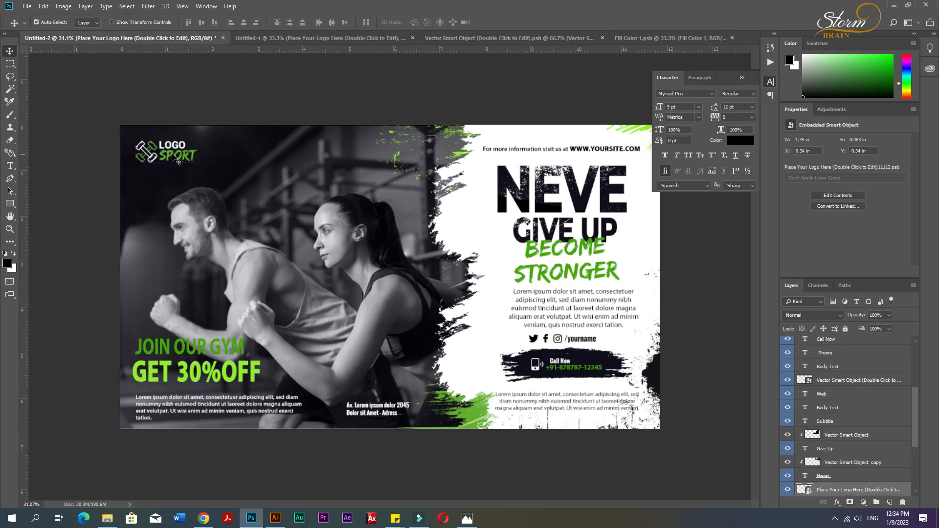
pyautogui.click(224, 103)
pyautogui.scroll(-2, 293, 151)
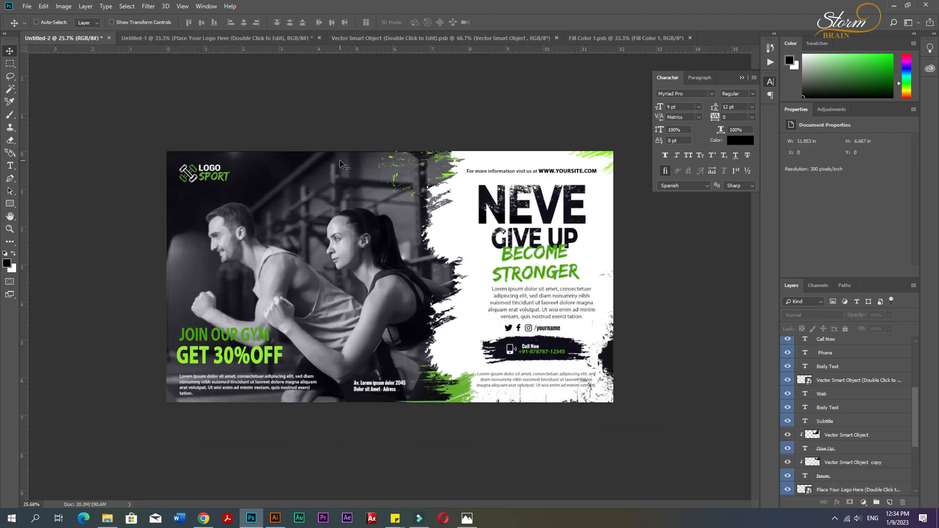
pyautogui.click(742, 78)
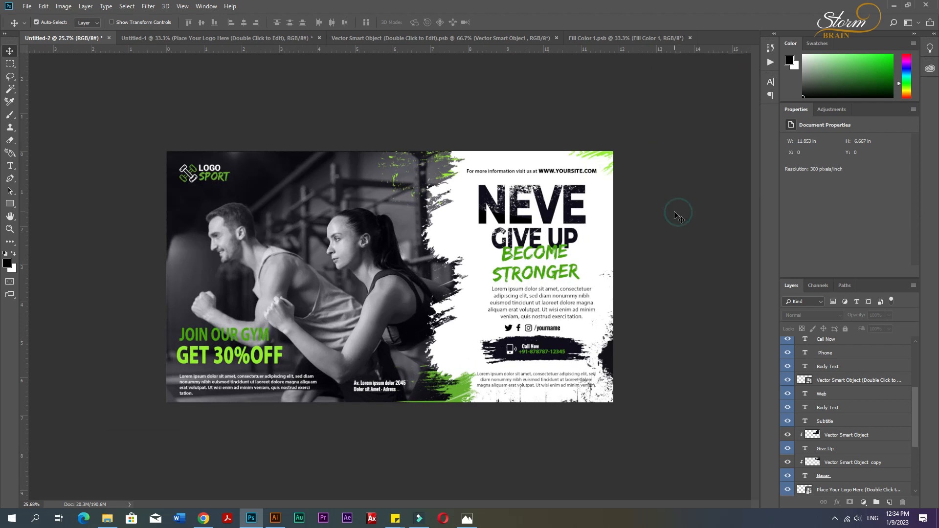